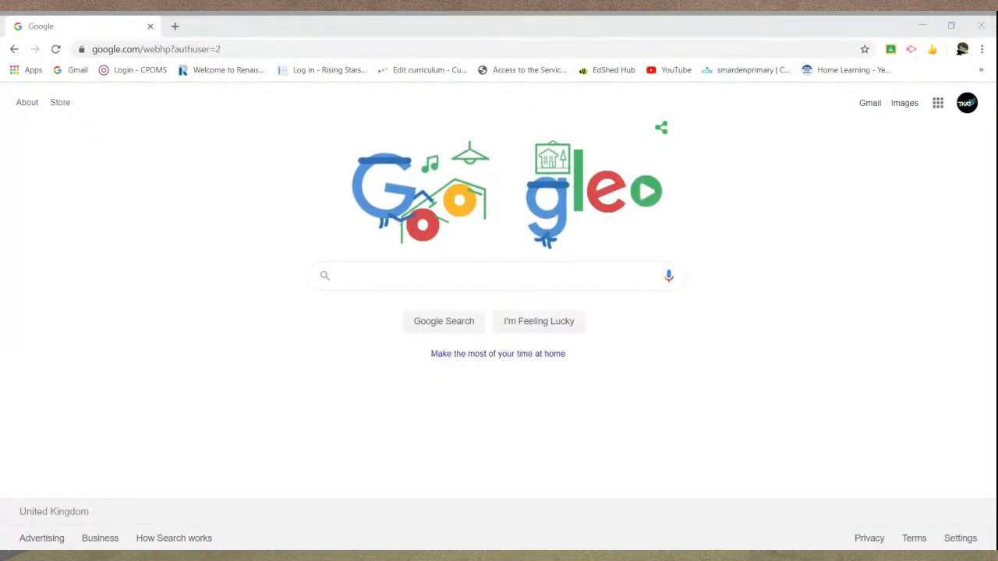
# Open Google Forms from the Google apps and start a new form from the Blank Quiz template.
pyautogui.click(741, 392)
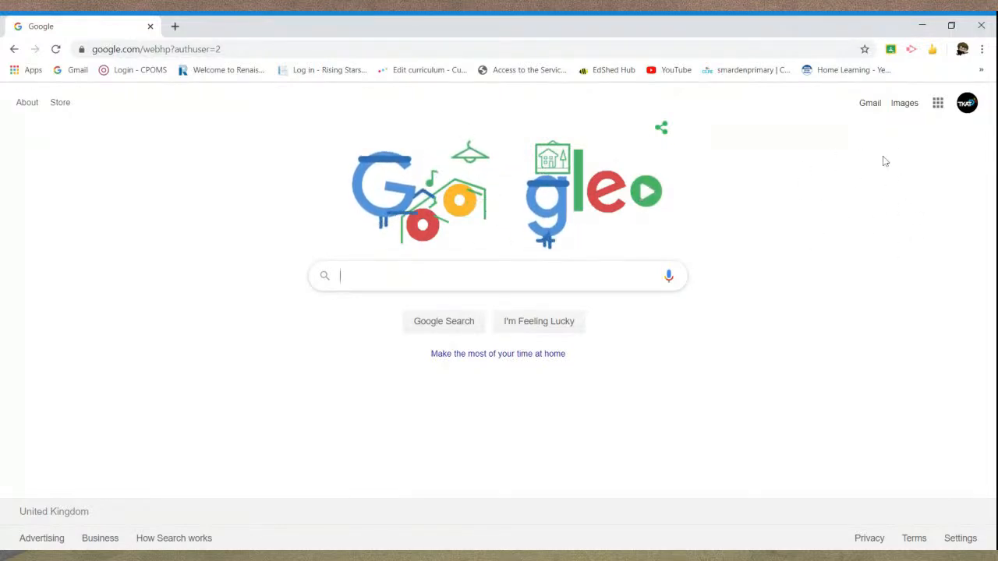
pyautogui.click(943, 109)
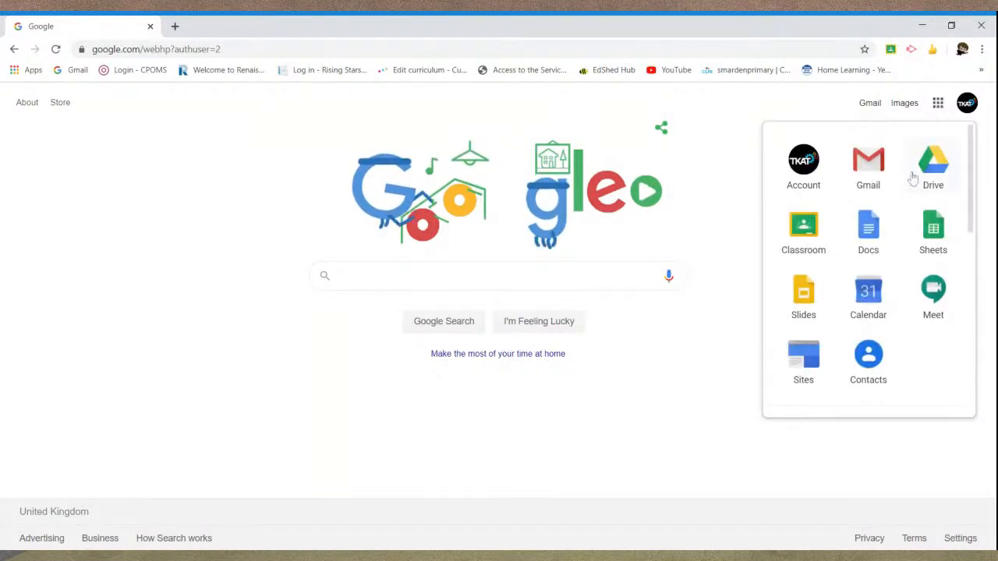
pyautogui.scroll(-3, 907, 197)
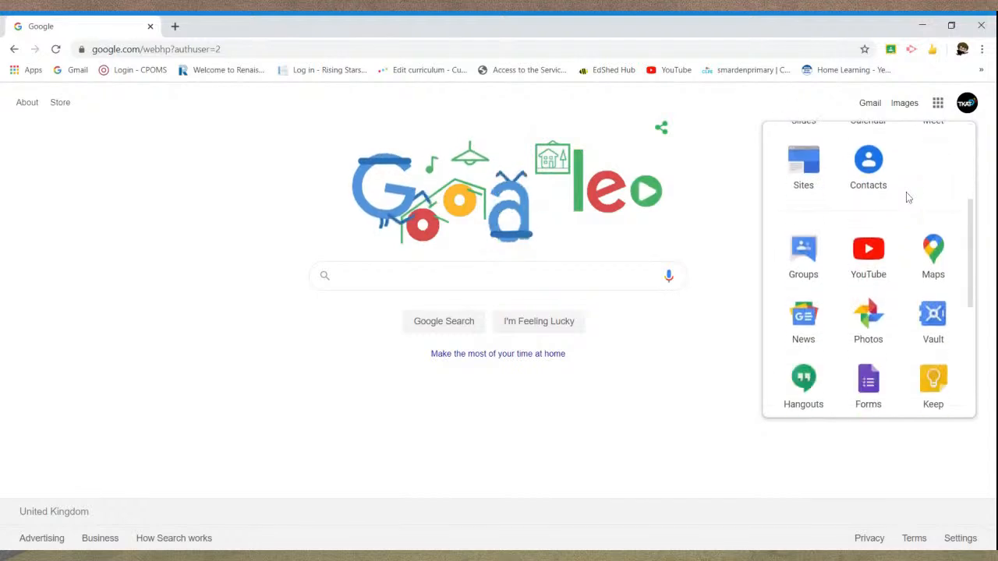
pyautogui.scroll(-3, 907, 197)
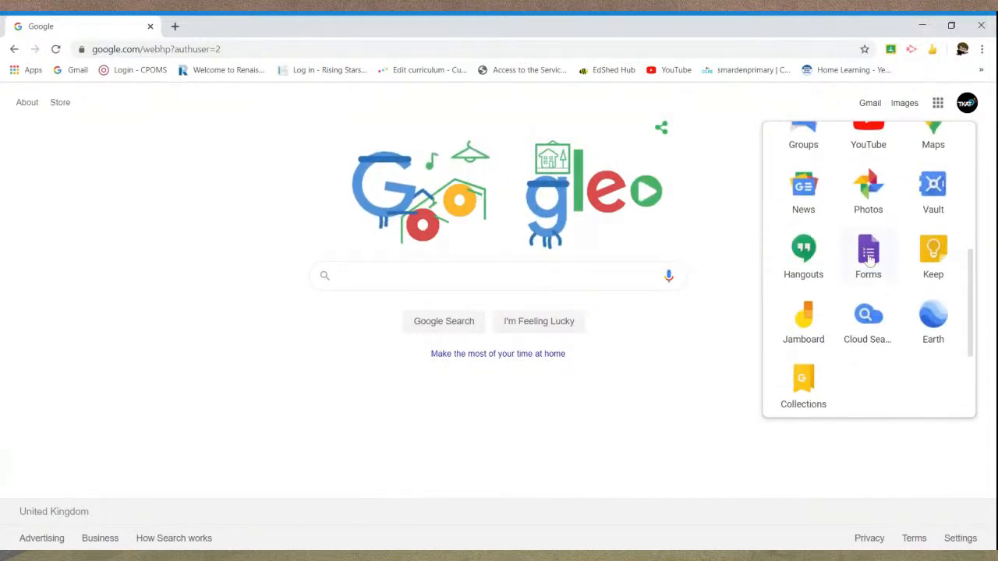
pyautogui.click(869, 260)
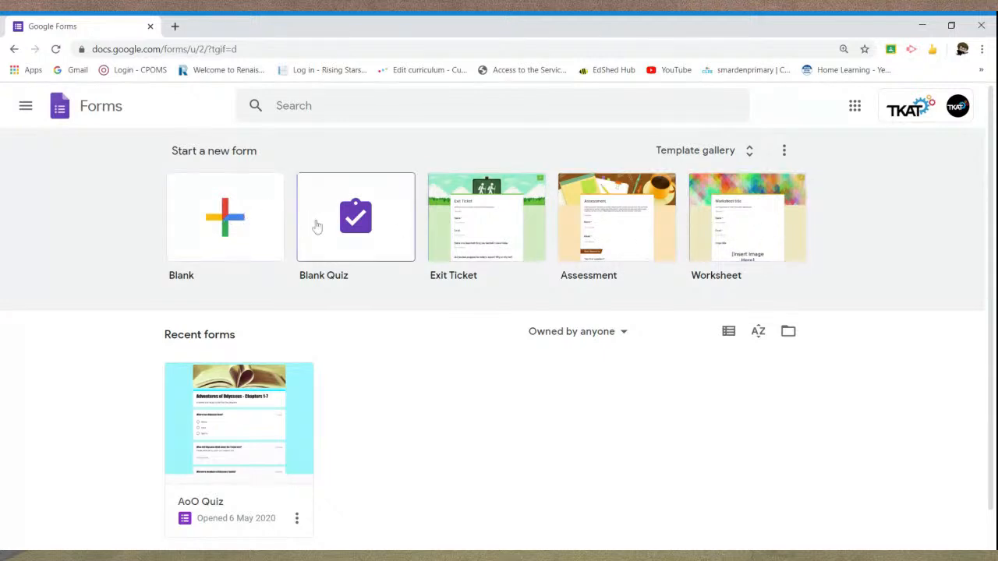
pyautogui.click(357, 224)
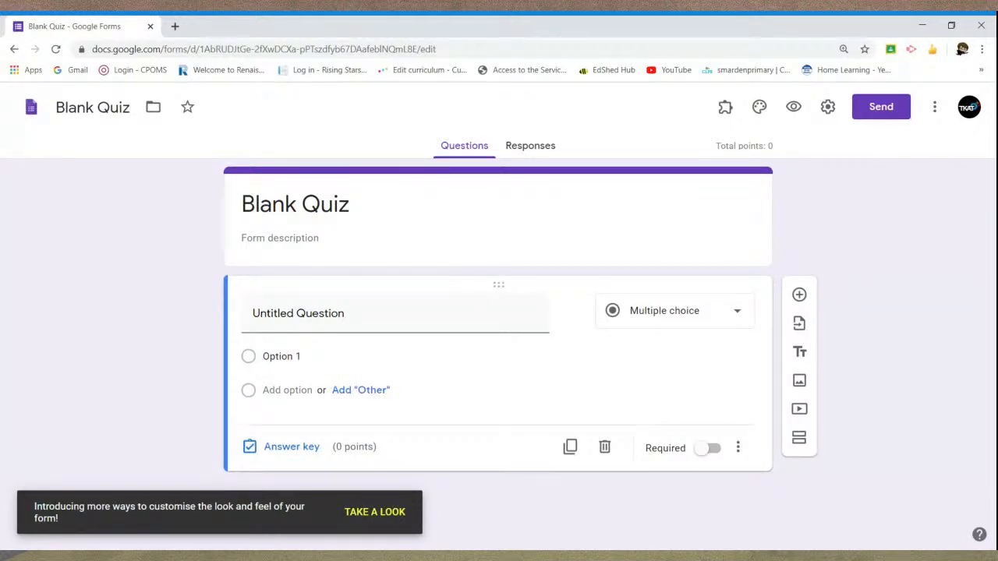
# Replace the form's title with "Adventures of Odysseus - Chapters 1-7".
pyautogui.click(296, 205)
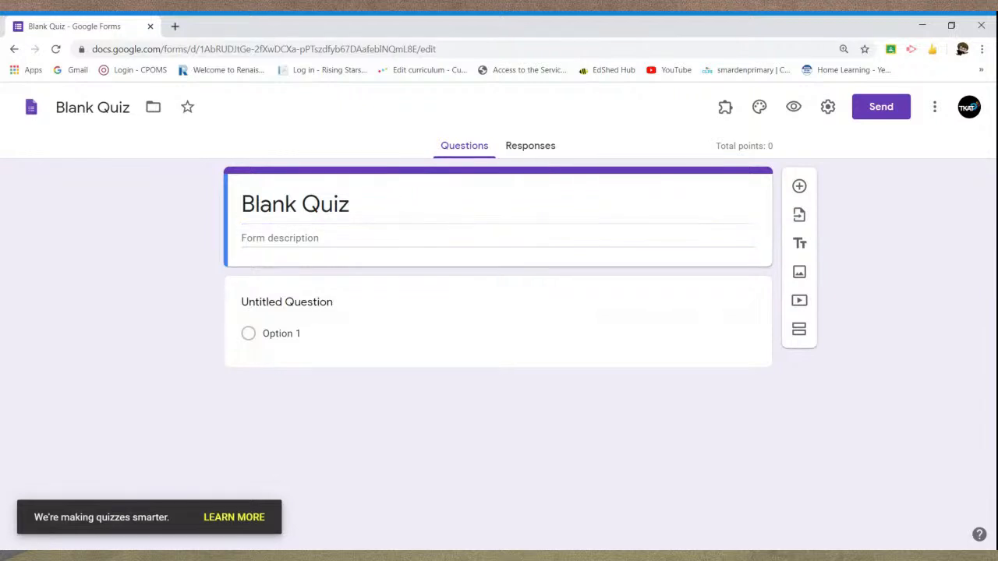
pyautogui.click(353, 205)
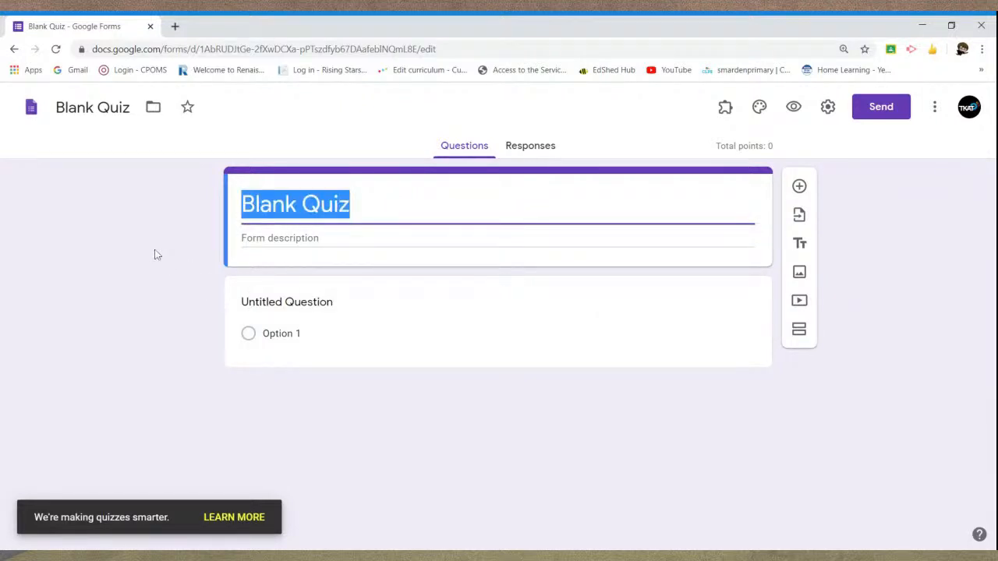
pyautogui.write('Adve')
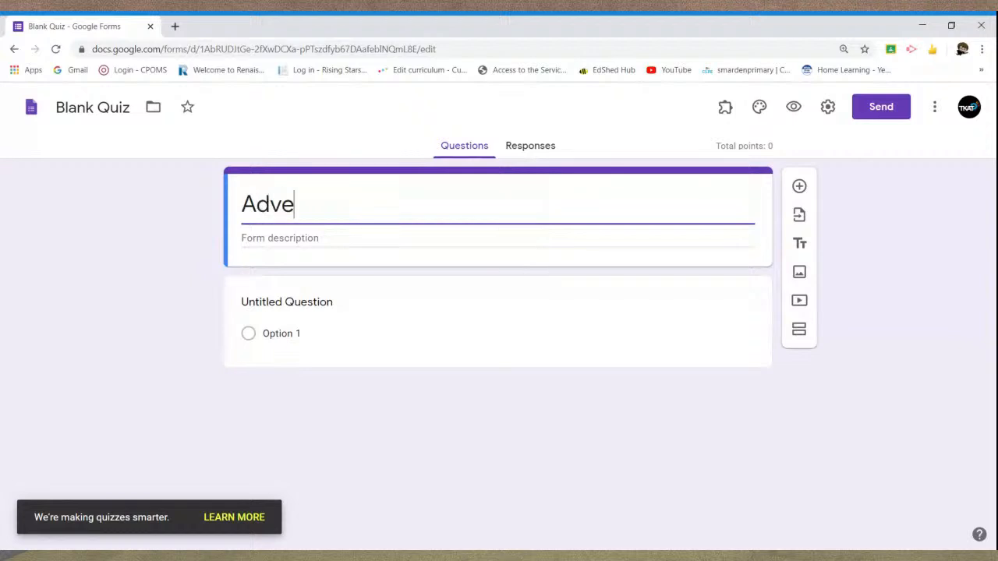
pyautogui.write('ntures or')
pyautogui.press('BackSpace')
pyautogui.write('f ')
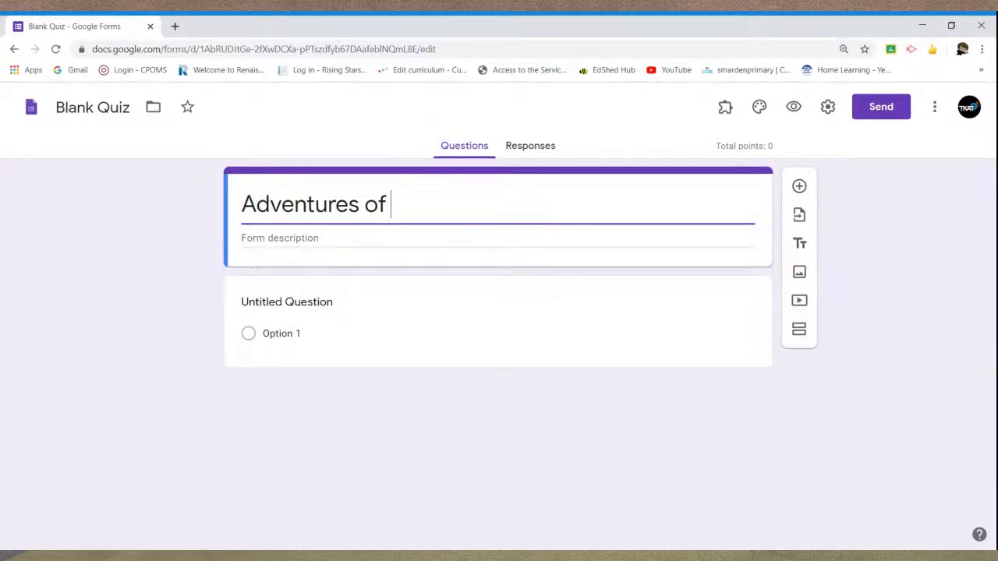
pyautogui.write('Odysseus')
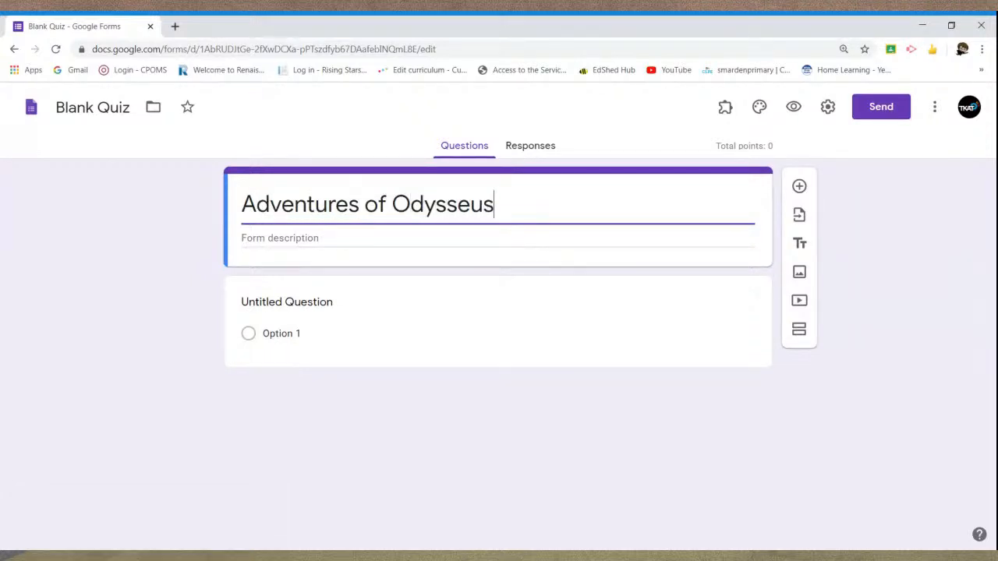
pyautogui.write(' - Chap')
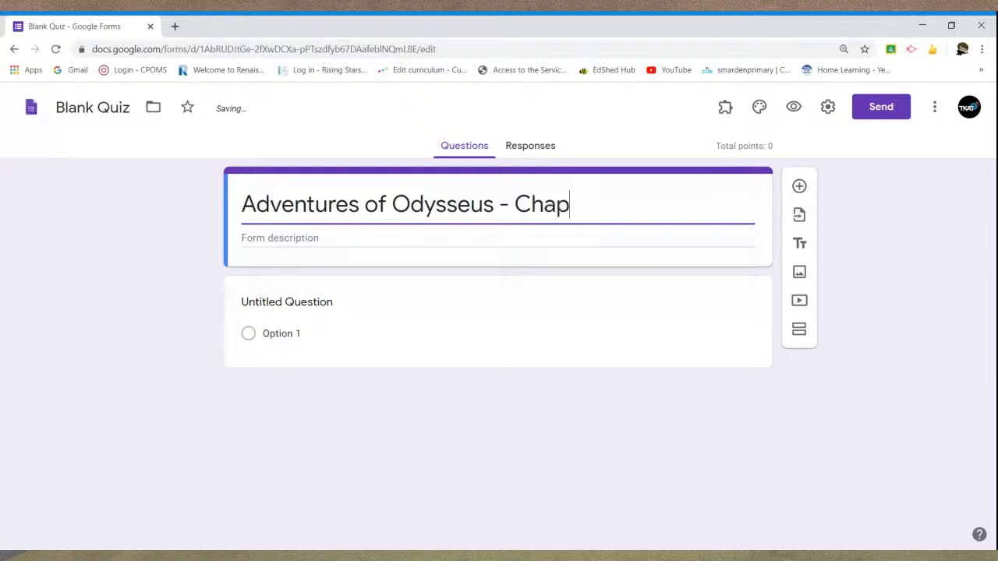
pyautogui.write('ters 1-7')
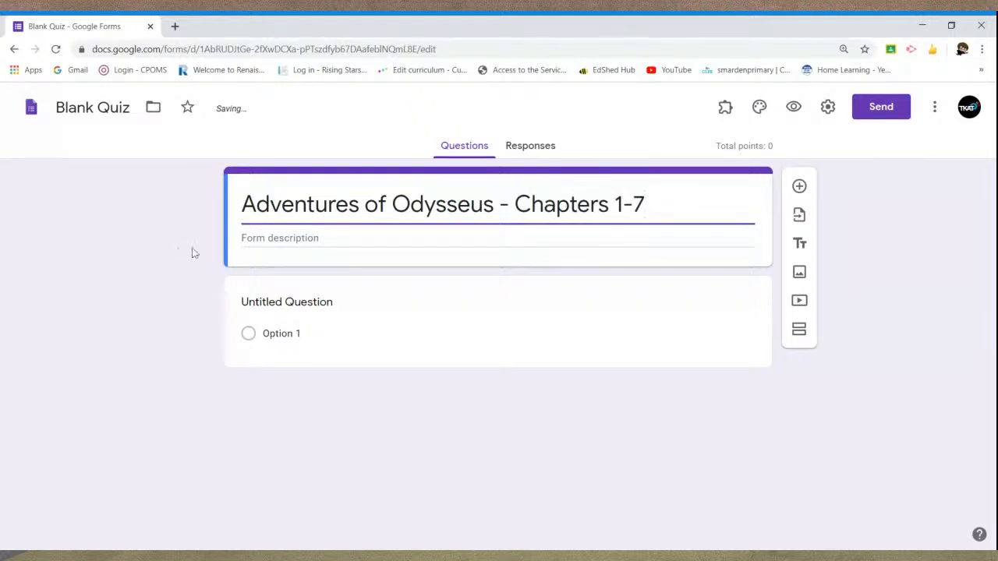
# Enter the form description "A recap and review of the first few chapters.".
pyautogui.click(246, 239)
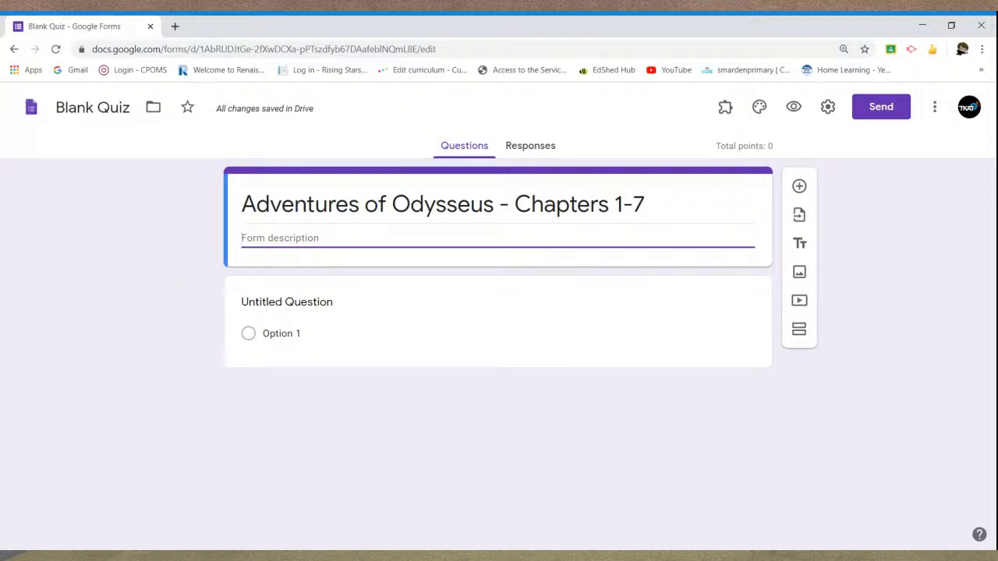
pyautogui.write('A recap and re')
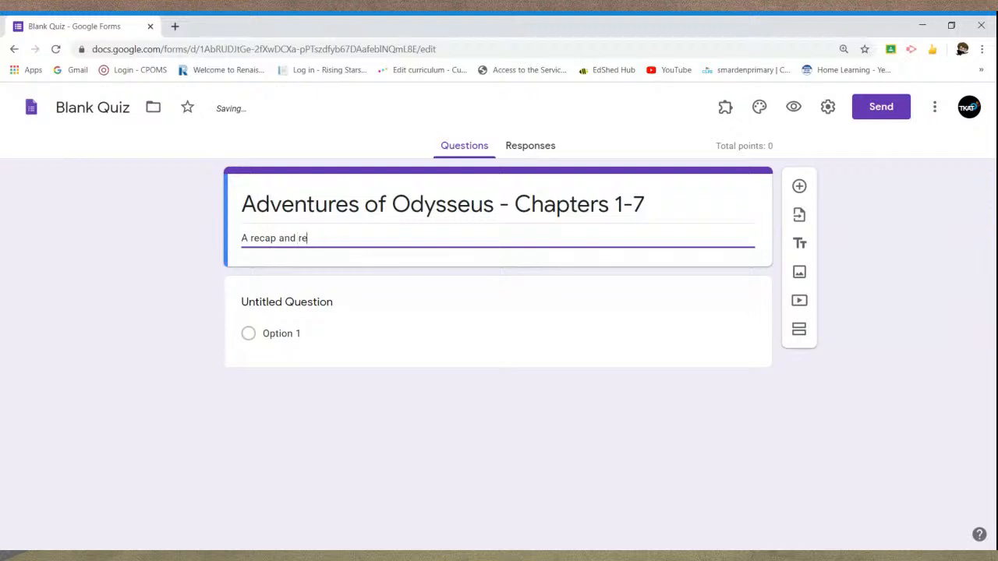
pyautogui.write('view of the first ')
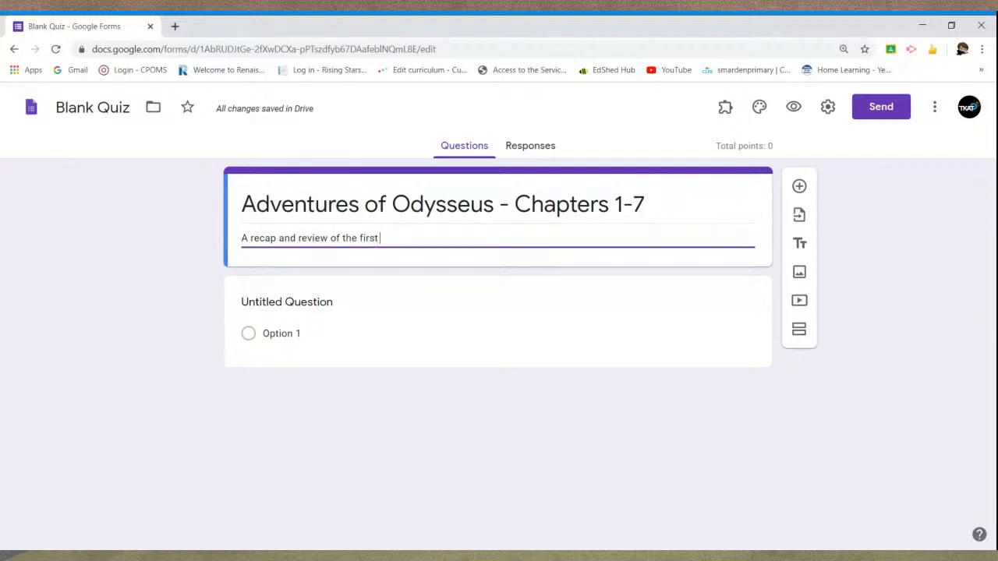
pyautogui.write('few chapters.')
# Rename the form's file as "AoO quiz".
pyautogui.click(96, 109)
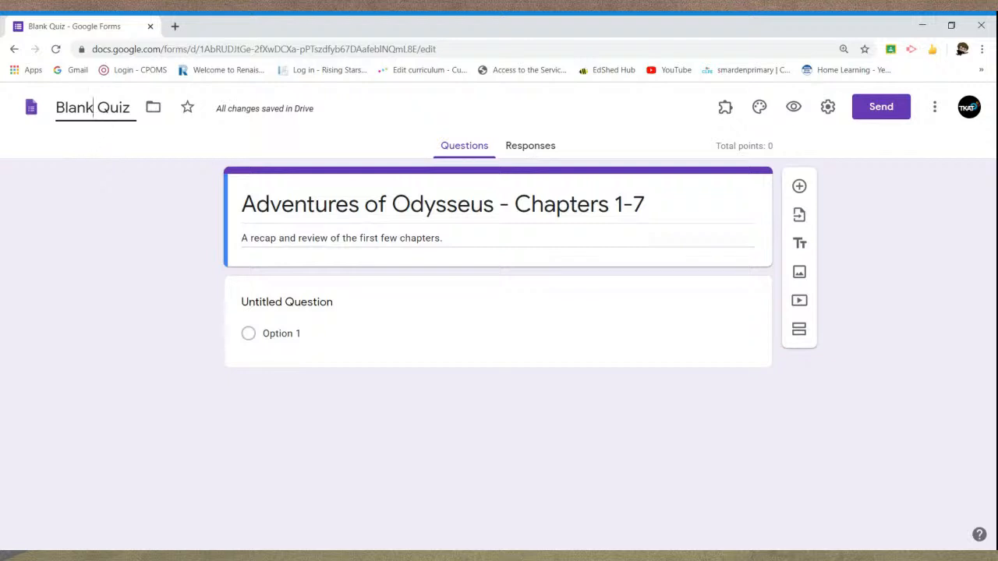
pyautogui.hotkey('ctrl', 'a')
pyautogui.write('A')
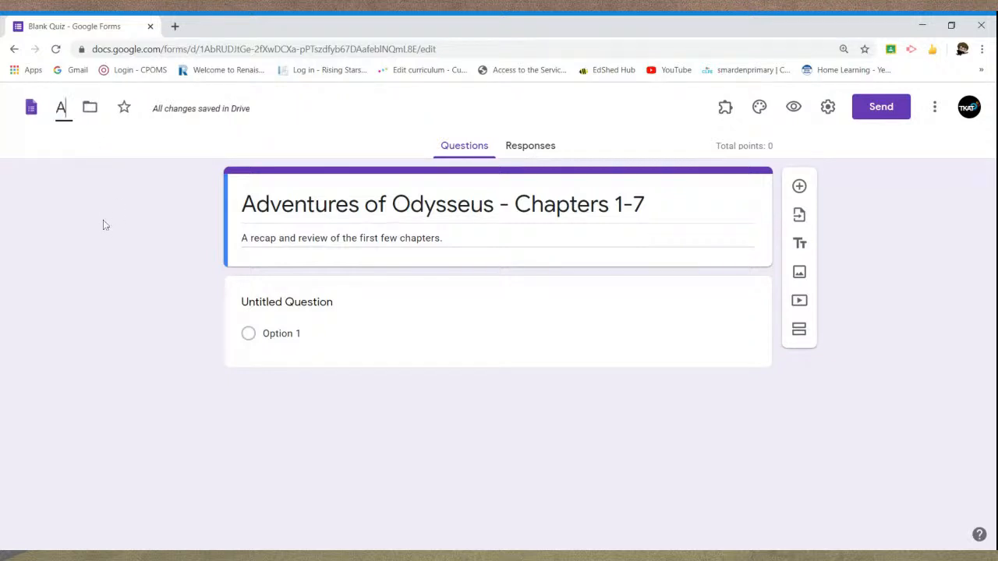
pyautogui.write('oO quiz')
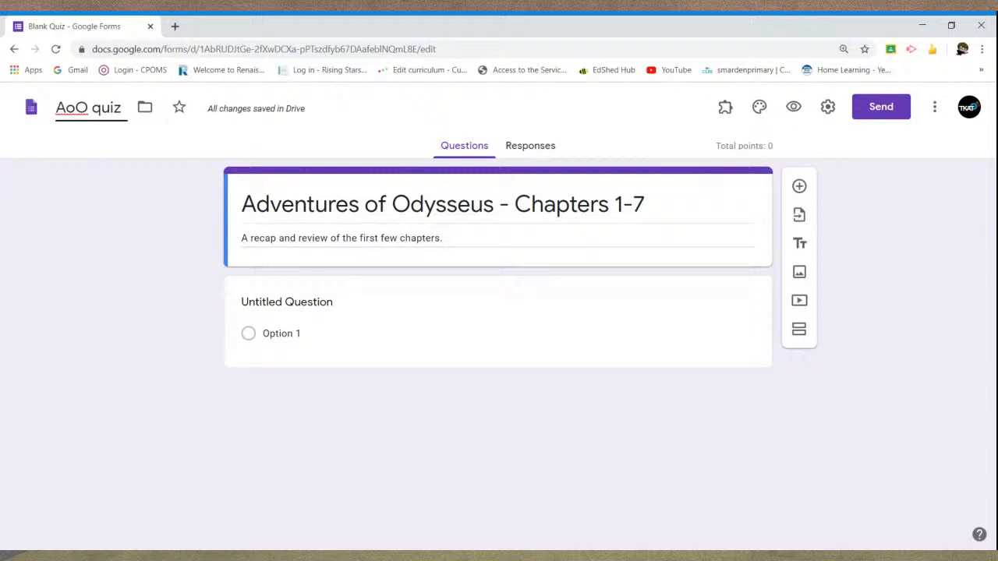
pyautogui.click(103, 224)
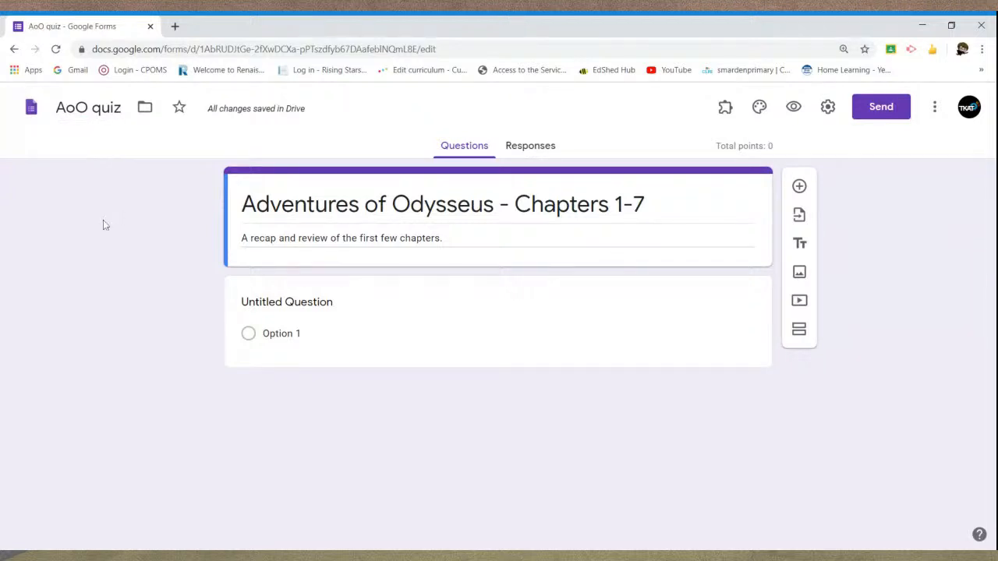
# Insert the open book with heart-shaped pages from the Work and School themes as the form's header image.
pyautogui.click(761, 111)
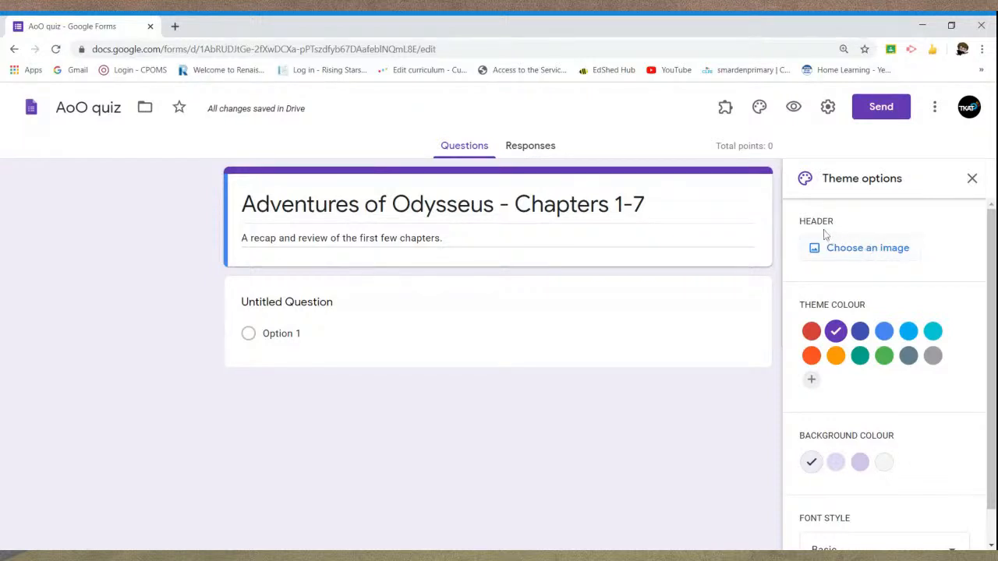
pyautogui.click(866, 257)
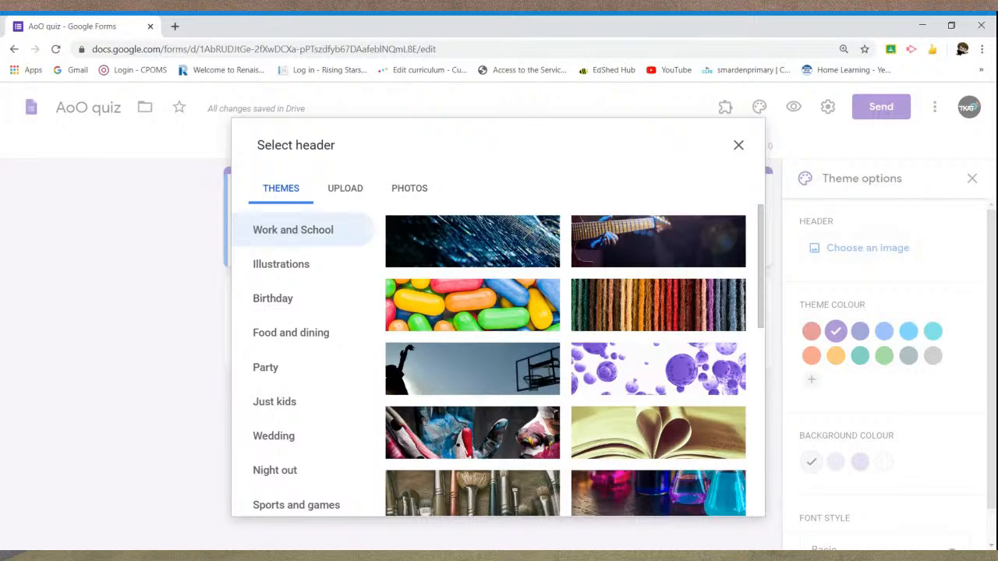
pyautogui.click(312, 262)
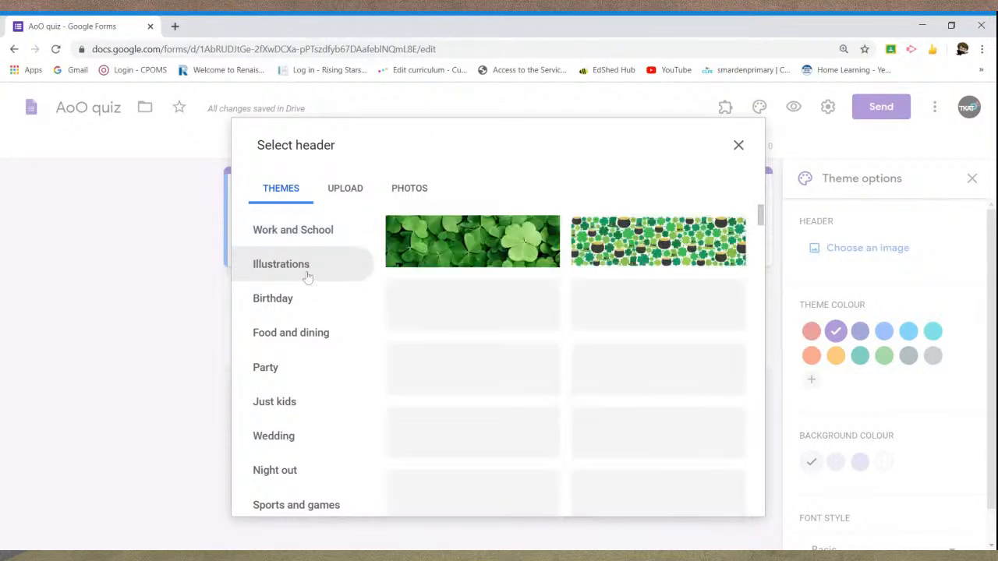
pyautogui.click(308, 304)
pyautogui.click(311, 333)
pyautogui.click(309, 306)
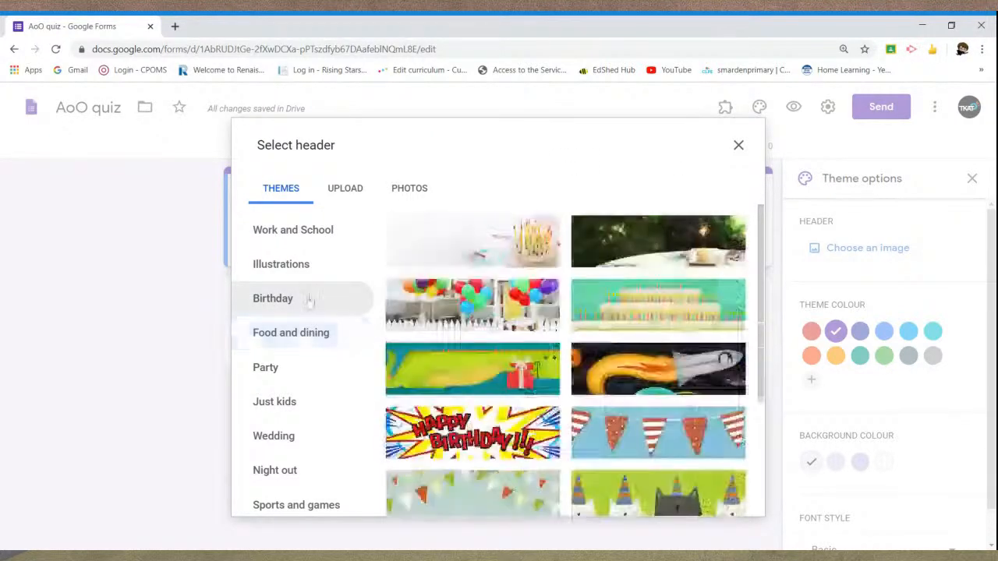
pyautogui.click(308, 256)
pyautogui.click(312, 231)
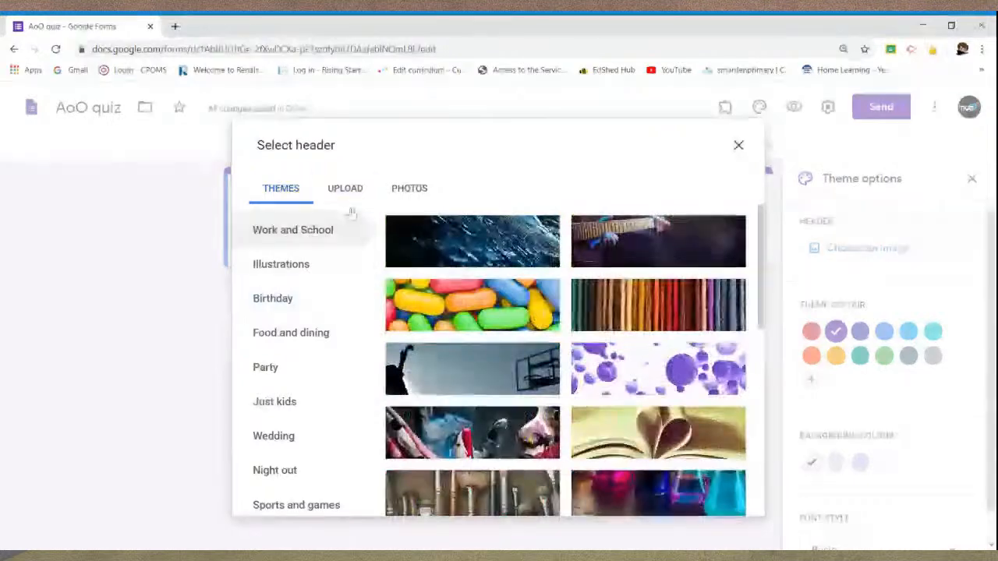
pyautogui.click(351, 207)
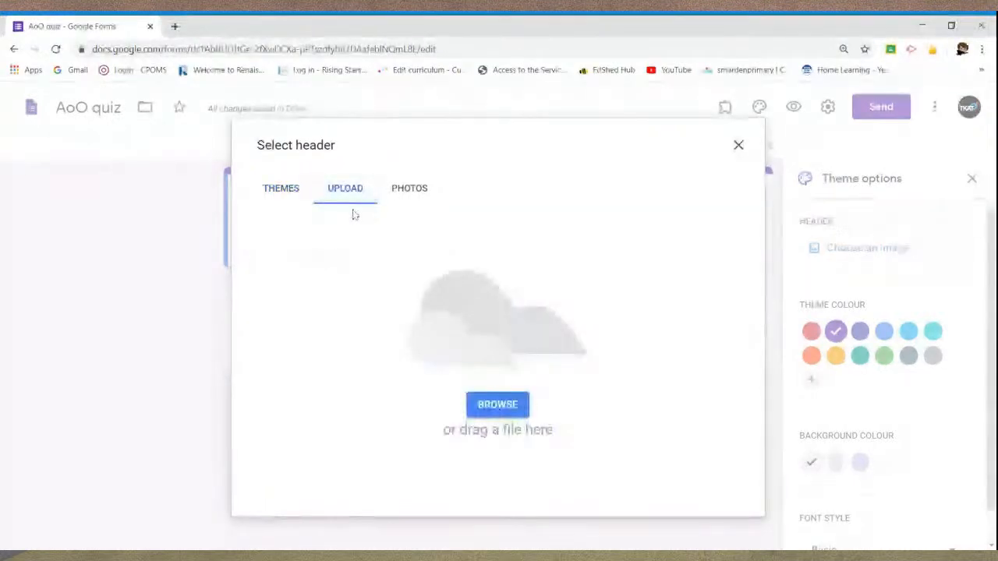
pyautogui.click(289, 191)
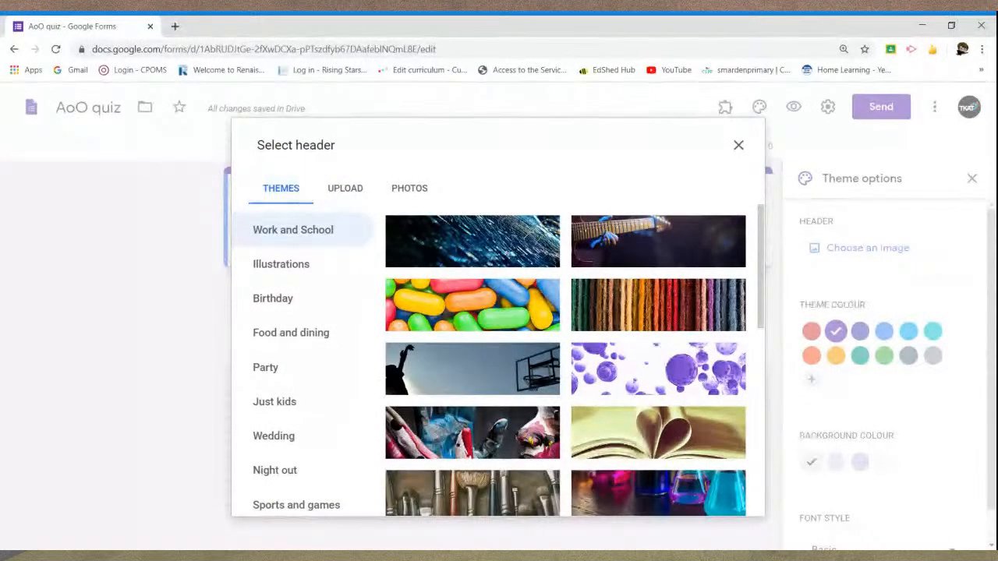
pyautogui.click(635, 436)
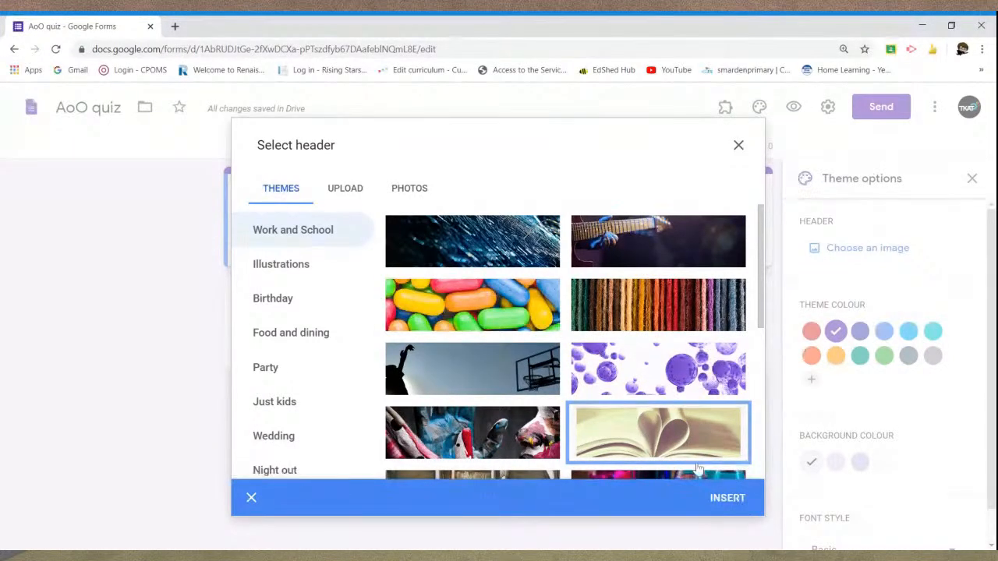
pyautogui.click(717, 497)
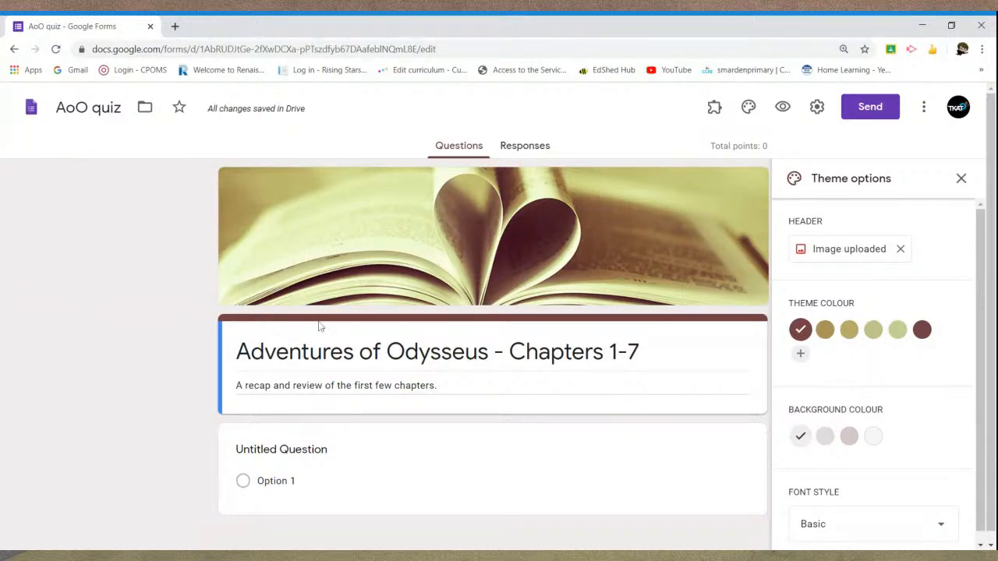
# Add the custom blue #1459e2 as the form's theme colour.
pyautogui.click(800, 354)
pyautogui.moveTo(886, 422)
pyautogui.mouseDown()
pyautogui.moveTo(867, 422)
pyautogui.moveTo(884, 422)
pyautogui.mouseUp()
pyautogui.click(922, 344)
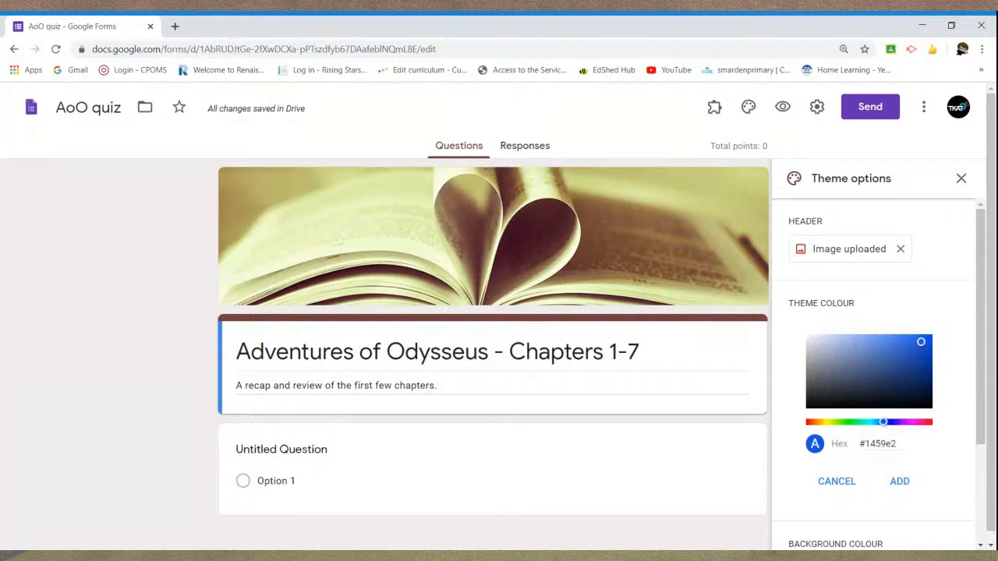
pyautogui.click(903, 484)
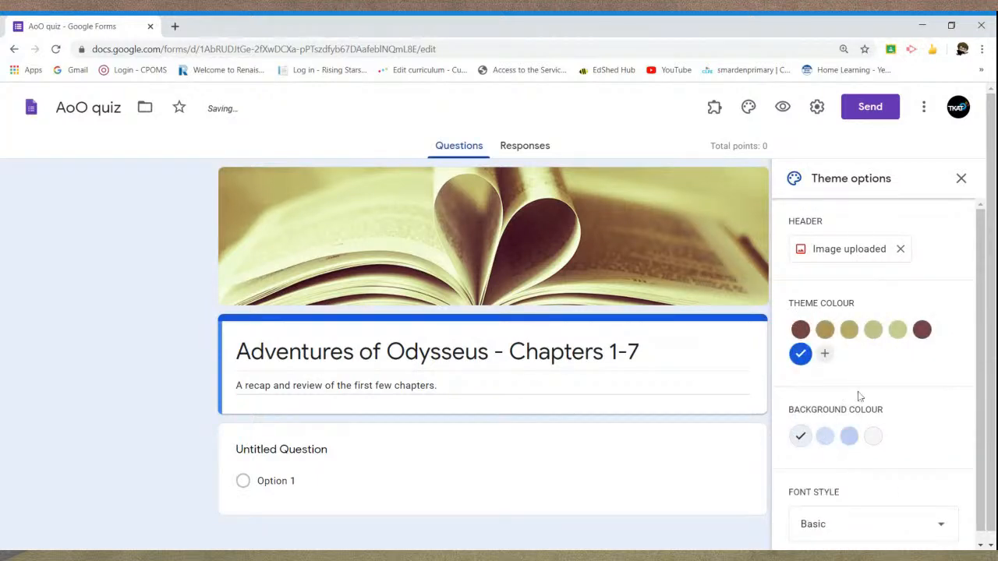
# Try the blue background shades and set the form's background colour to the lighter blue, the second shade offered.
pyautogui.scroll(-1, 854, 409)
pyautogui.click(828, 432)
pyautogui.click(848, 428)
pyautogui.click(825, 429)
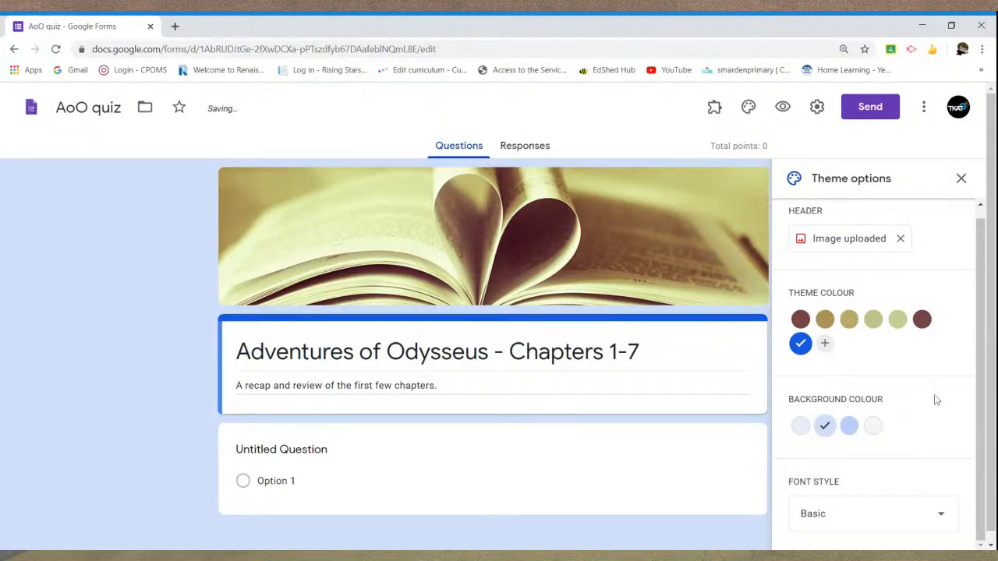
# Set the form's font style to Playful.
pyautogui.scroll(-1, 938, 398)
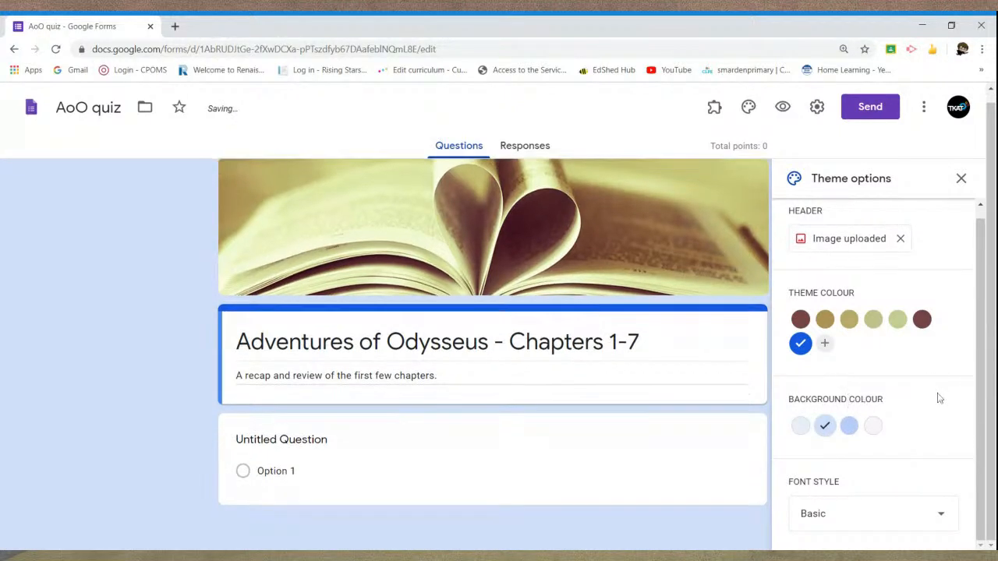
pyautogui.click(943, 518)
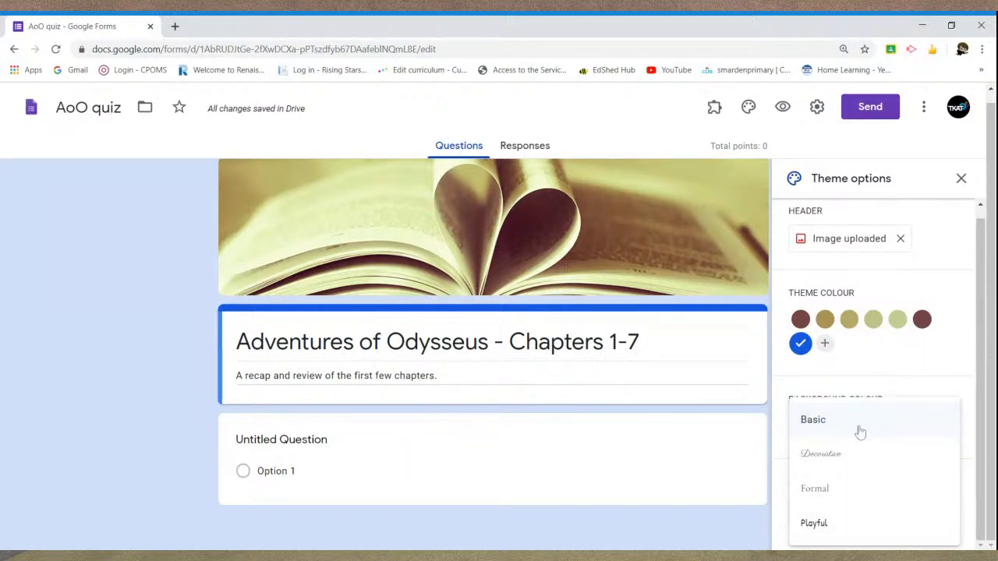
pyautogui.click(878, 527)
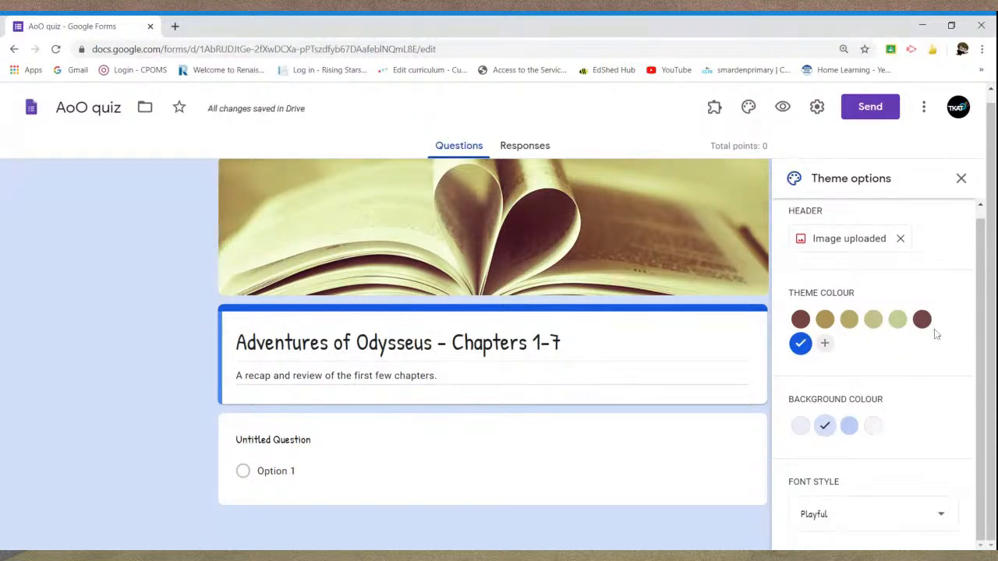
# Close the theme options and title the first question, kept as multiple choice, "Where was Odysseus born?".
pyautogui.click(961, 180)
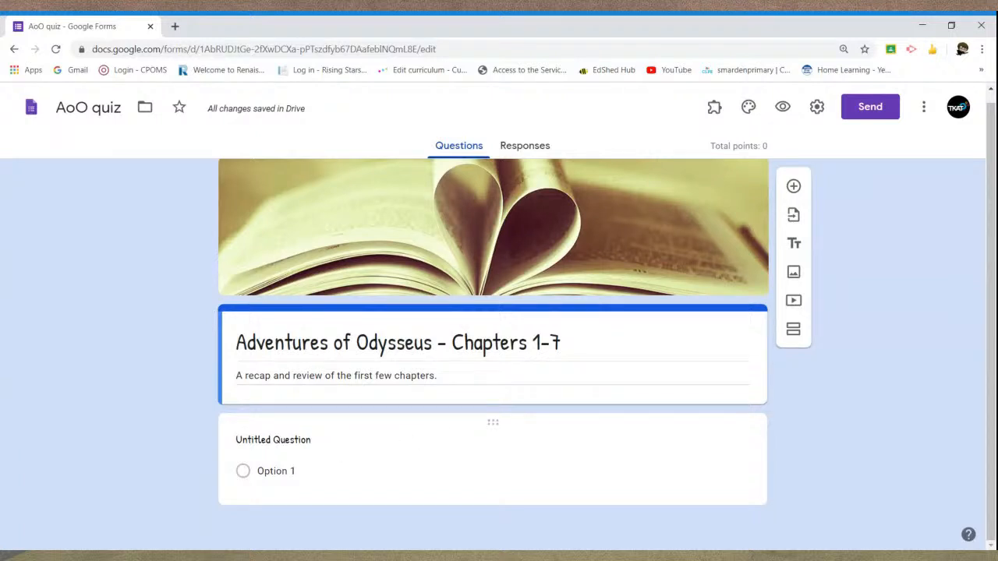
pyautogui.click(693, 417)
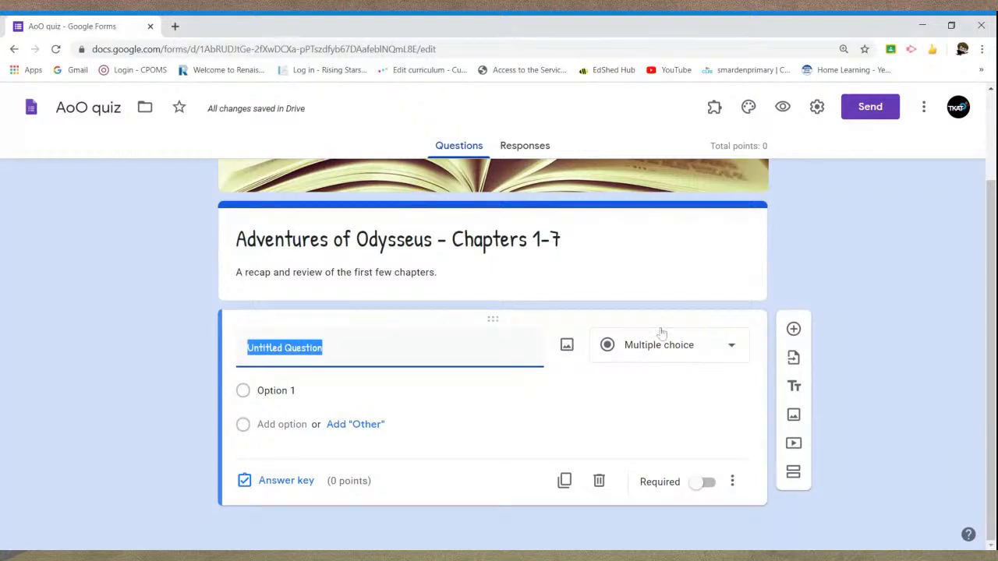
pyautogui.click(733, 347)
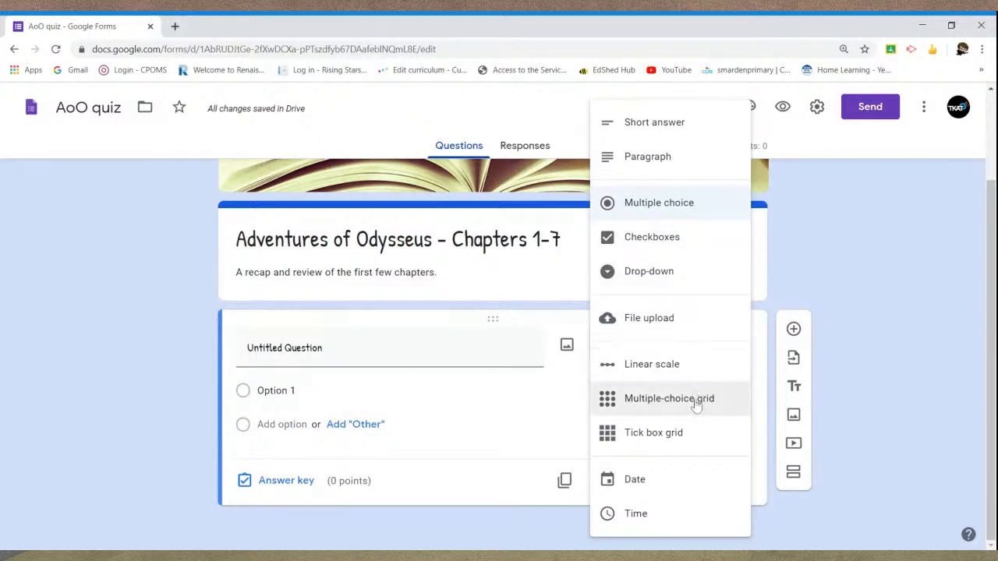
pyautogui.click(715, 215)
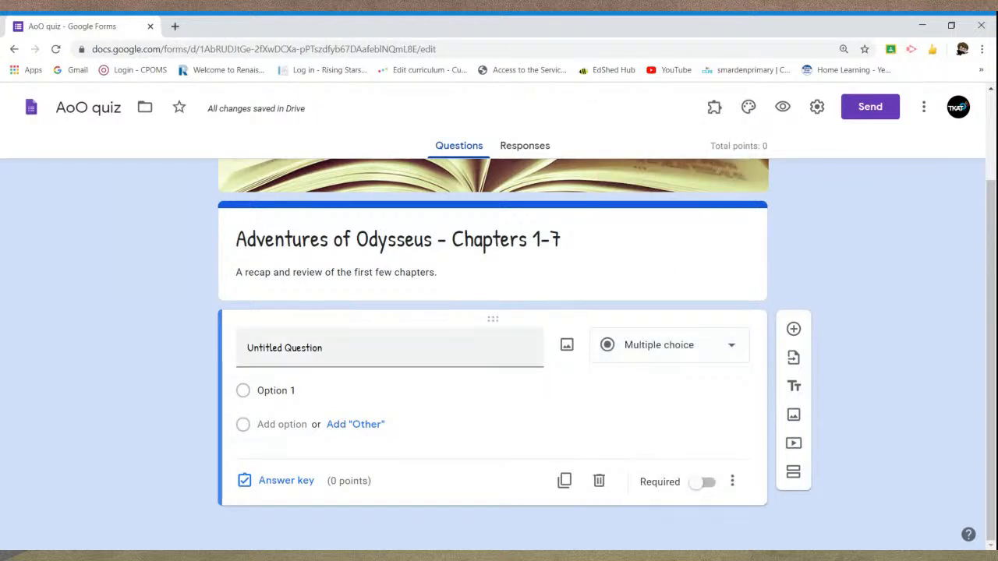
pyautogui.click(295, 347)
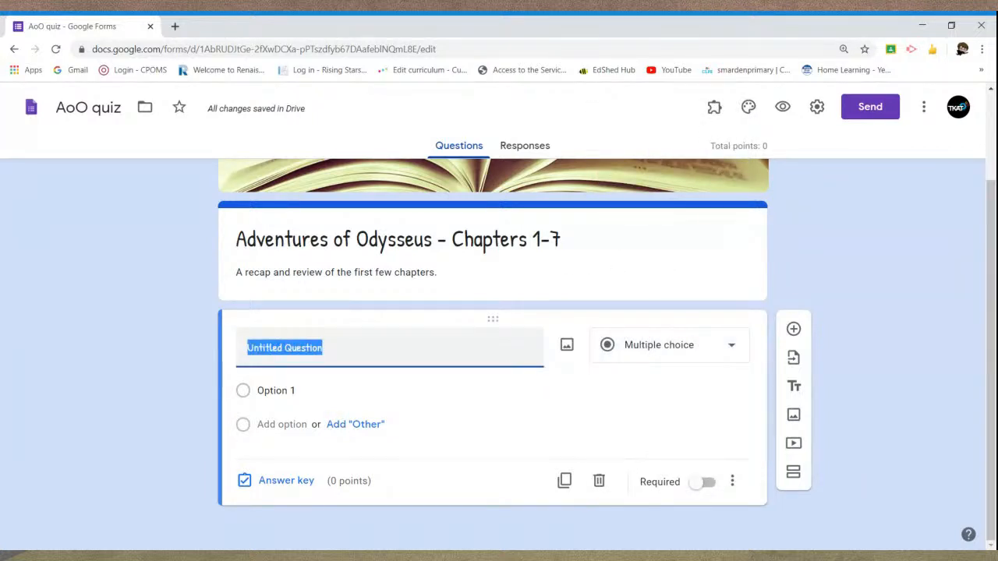
pyautogui.write('Where wa')
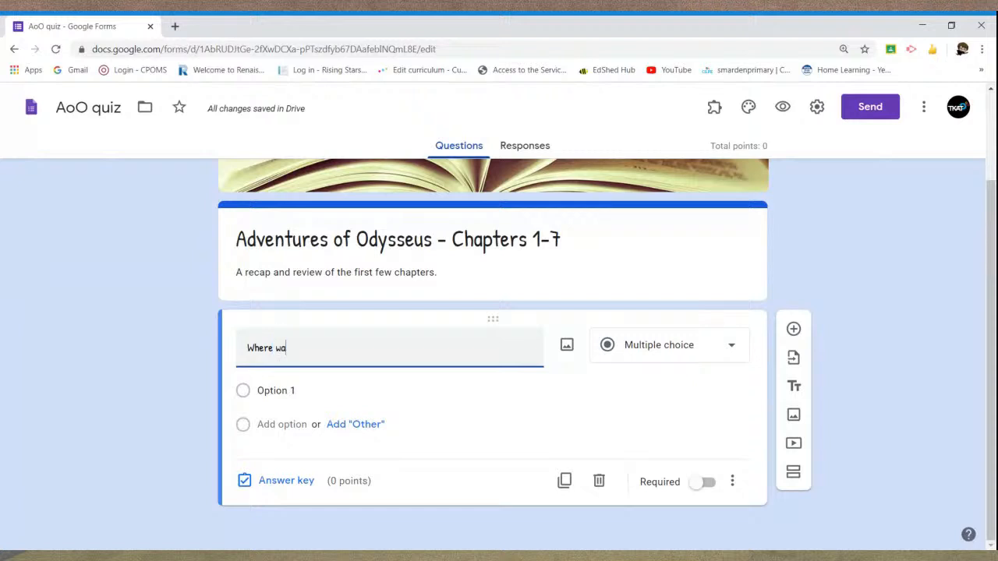
pyautogui.write('s Odysseus born?')
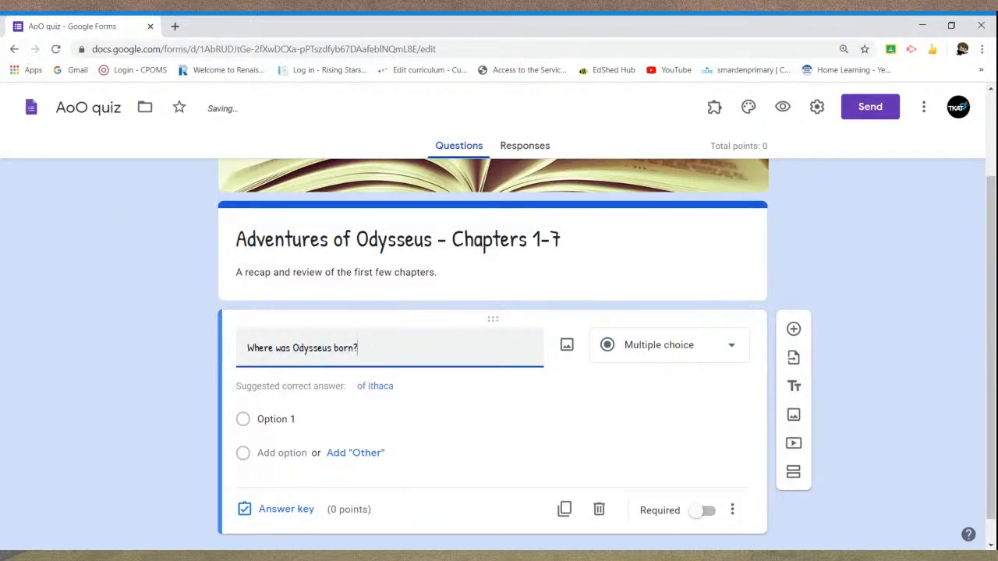
# Use the suggested correct answer "of Ithaca" as the first option and shorten it to "Ithaca".
pyautogui.scroll(-1, 421, 386)
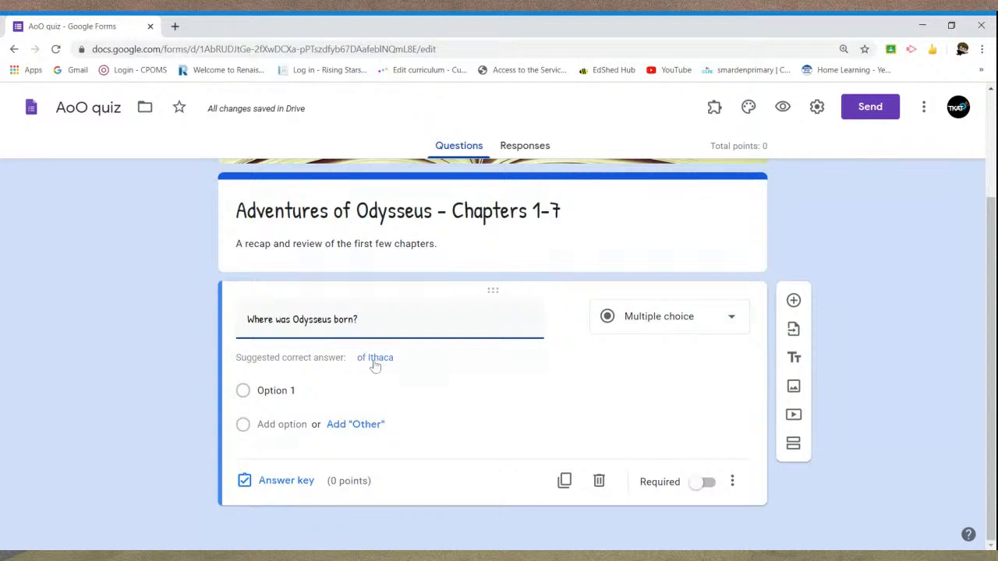
pyautogui.click(393, 360)
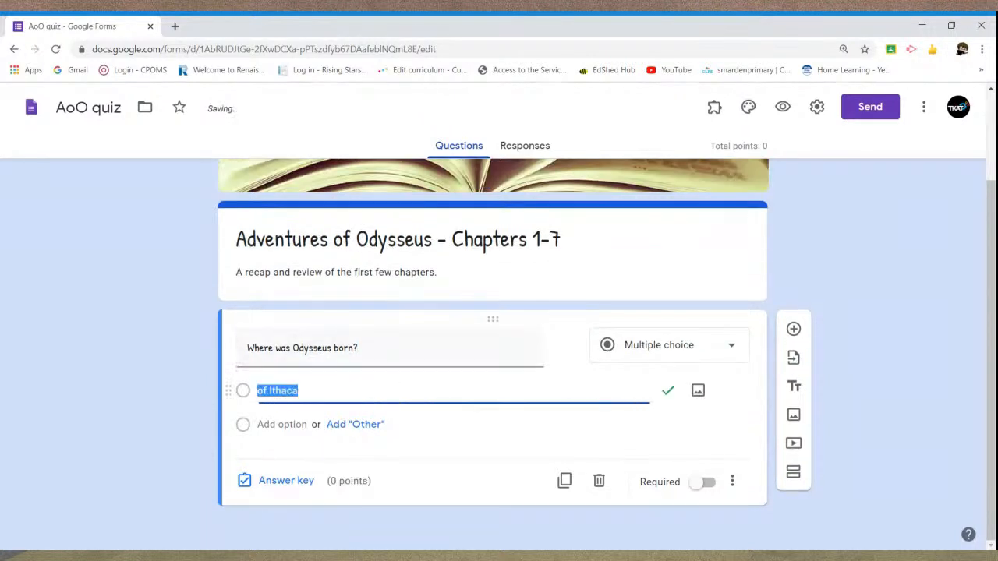
pyautogui.click(266, 390)
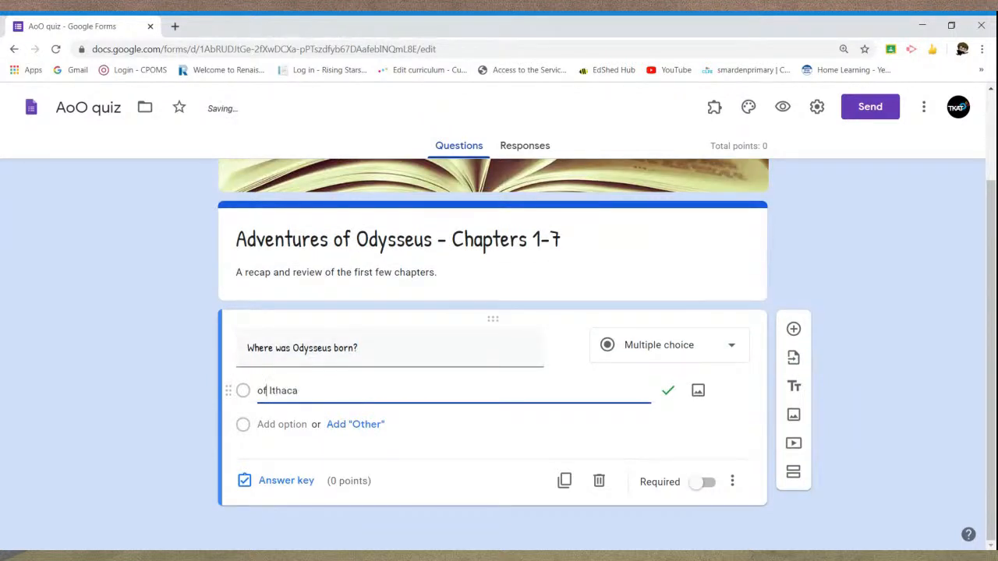
pyautogui.press('BackSpace')
pyautogui.press('BackSpace')
pyautogui.press('Delete')
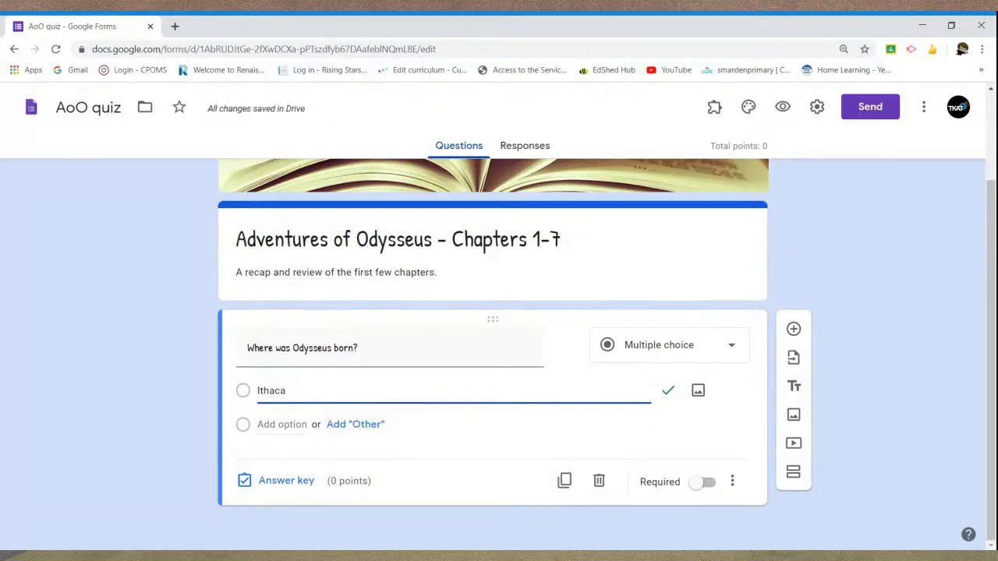
# Add "Crete" and "Sparta" as further options to the question about Odysseus's birthplace.
pyautogui.press('Return')
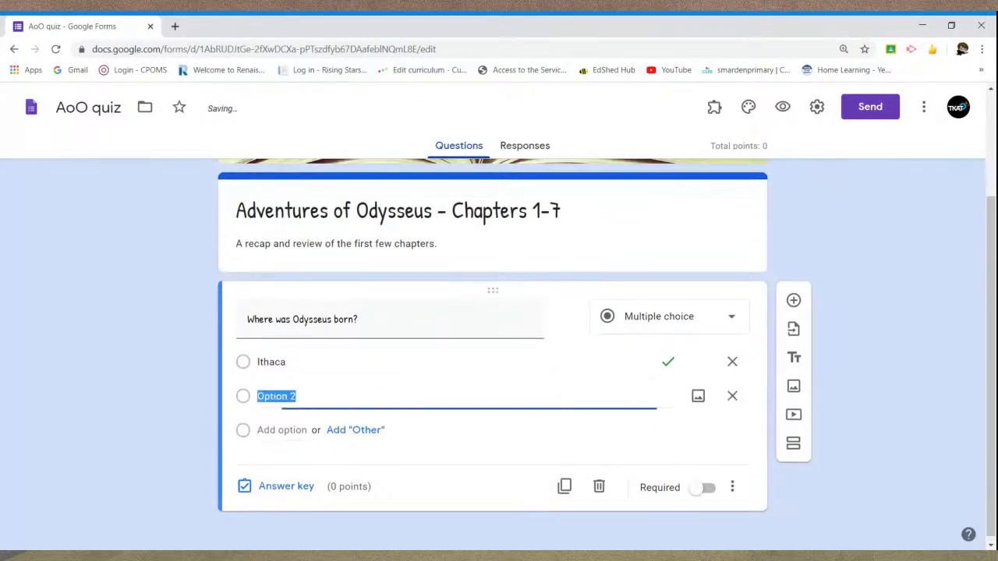
pyautogui.write('Crete')
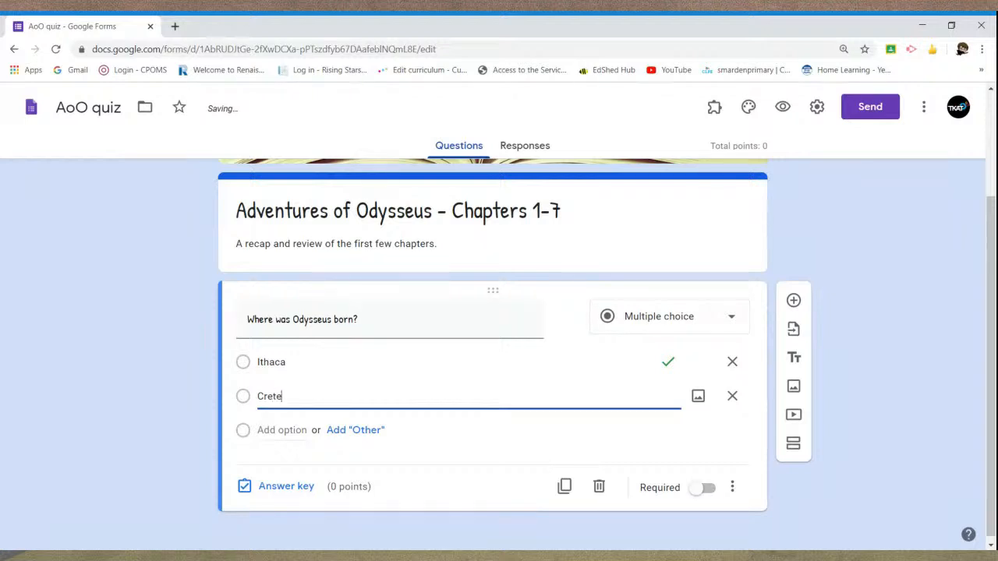
pyautogui.press('Return')
pyautogui.write('Sparta')
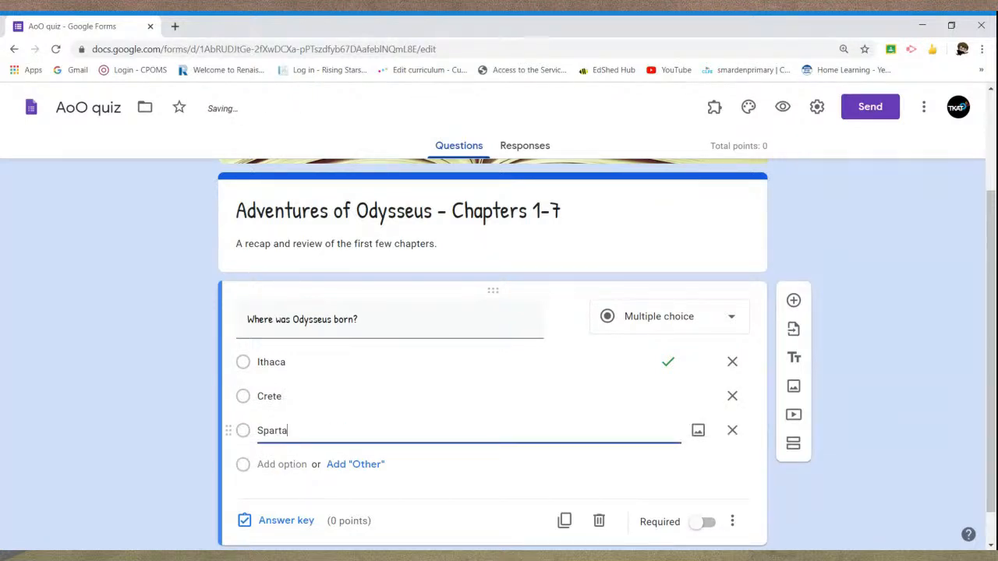
pyautogui.scroll(-1, 209, 412)
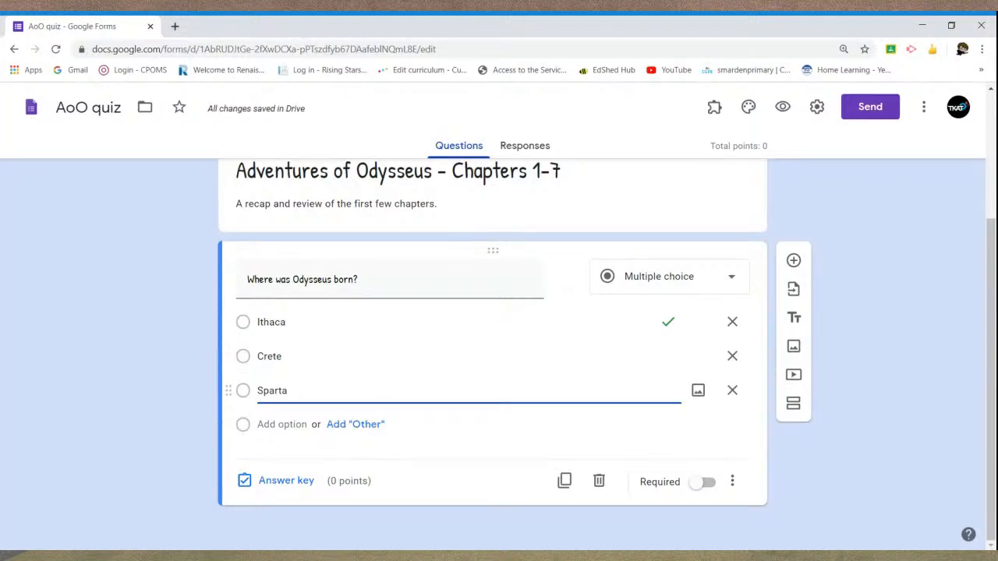
# Set the birthplace question to 1 point in its answer key, keeping Ithaca as the correct answer.
pyautogui.click(311, 488)
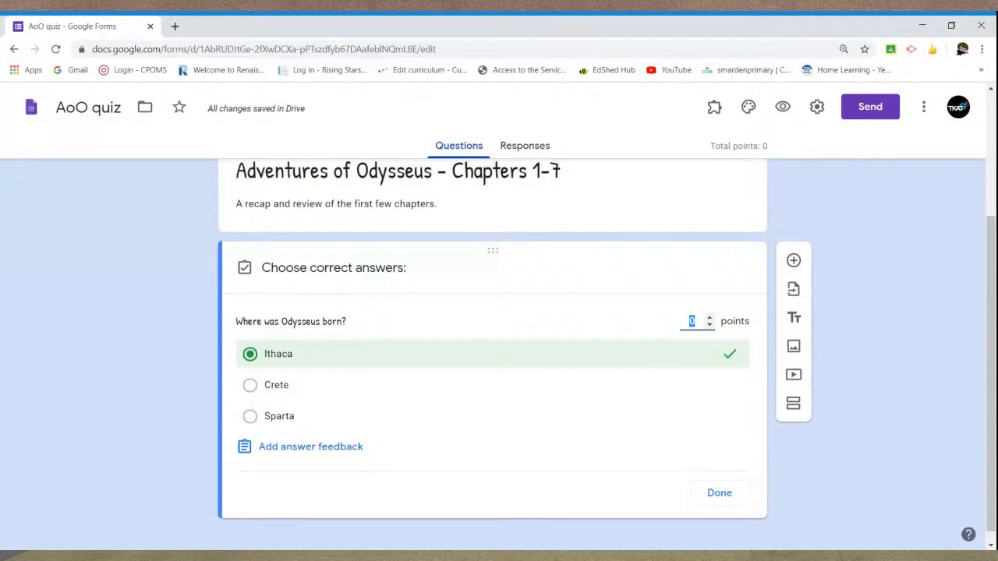
pyautogui.click(711, 318)
pyautogui.click(710, 317)
pyautogui.click(711, 317)
pyautogui.click(710, 317)
pyautogui.click(710, 327)
pyautogui.click(710, 327)
pyautogui.click(710, 326)
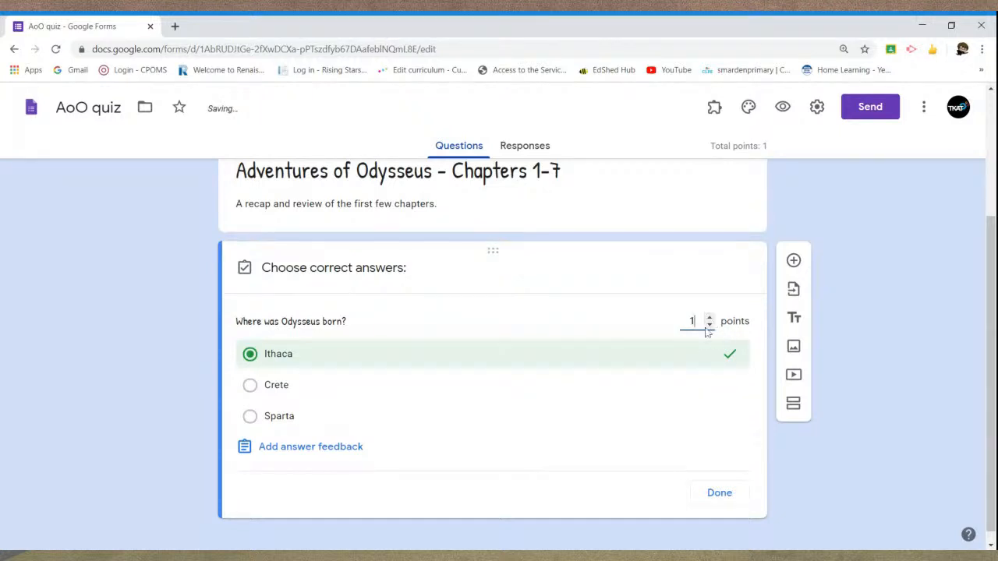
pyautogui.click(727, 499)
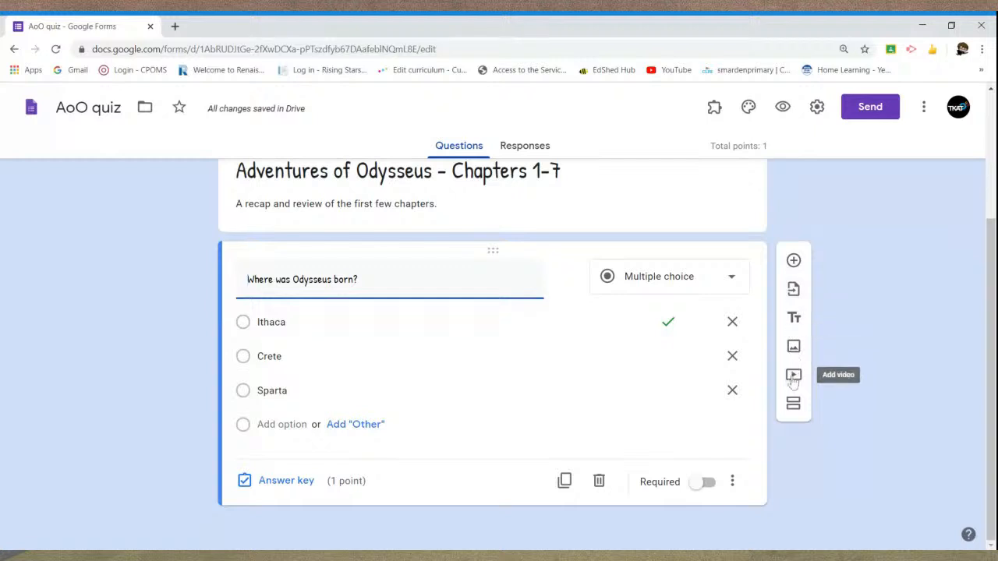
# Add a short-answer question reading "What was the name of the god Paris gave the golden apple to?".
pyautogui.click(797, 263)
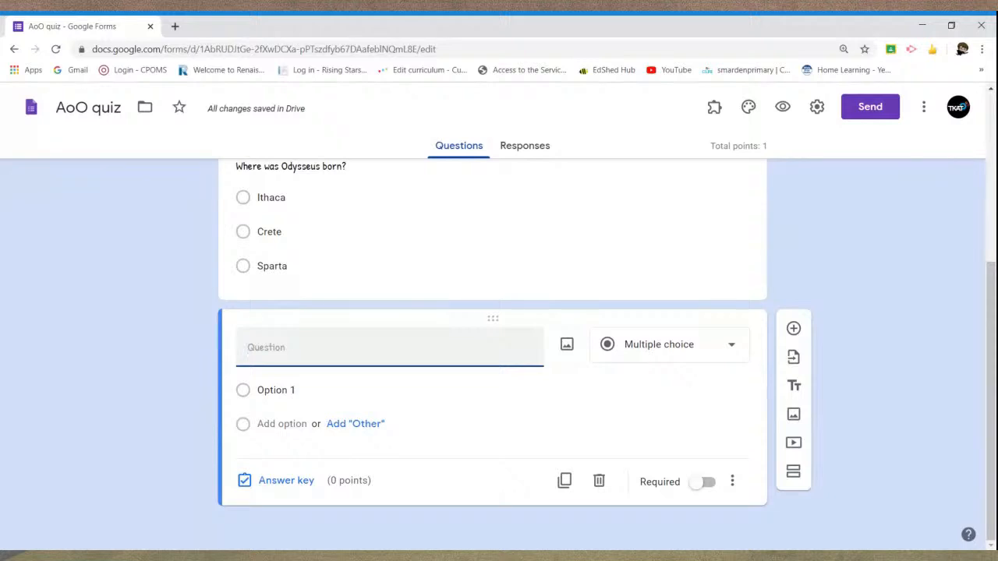
pyautogui.click(658, 344)
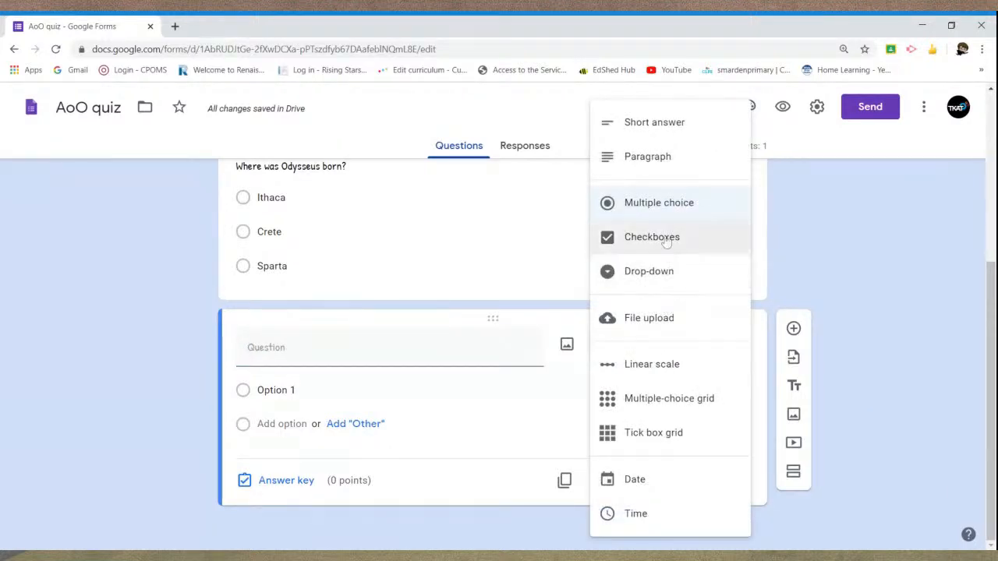
pyautogui.click(663, 132)
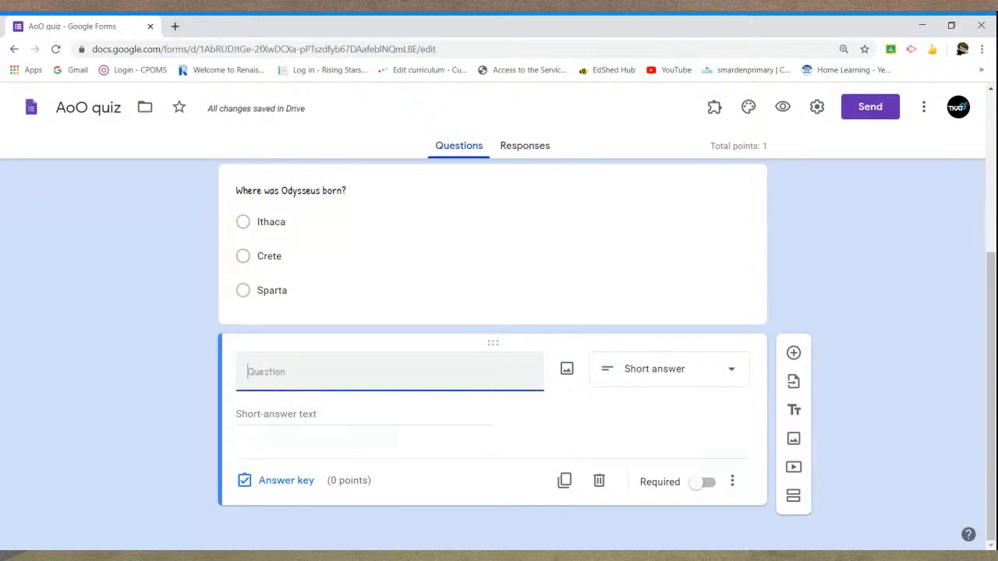
pyautogui.write('What was the name of the')
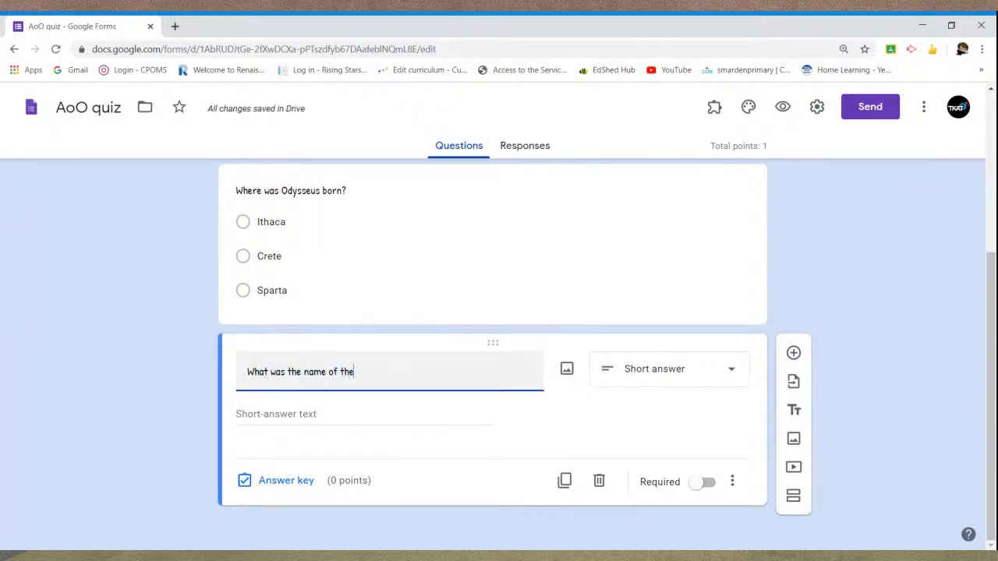
pyautogui.write(' god Paris gave the golden ap')
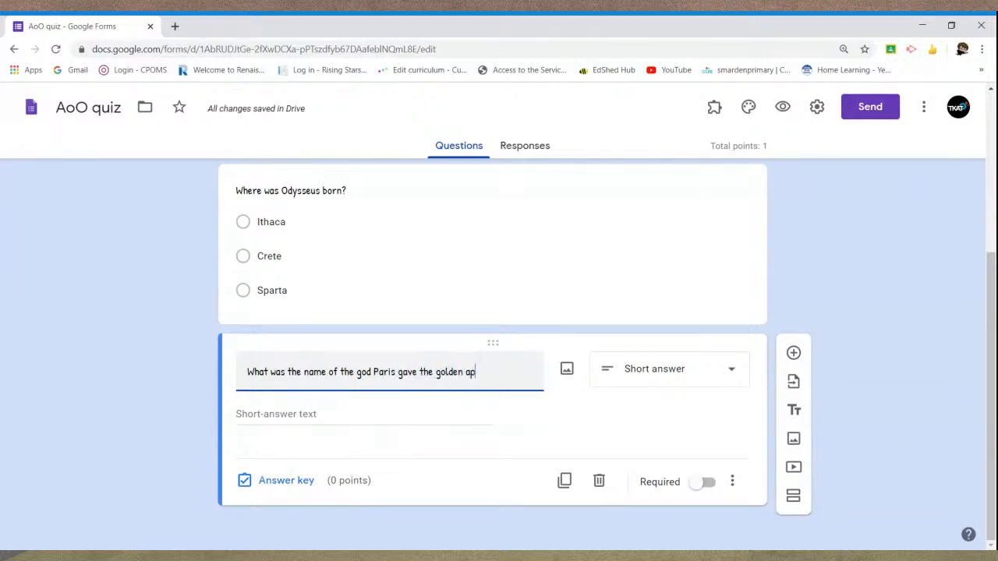
pyautogui.write('ple to?')
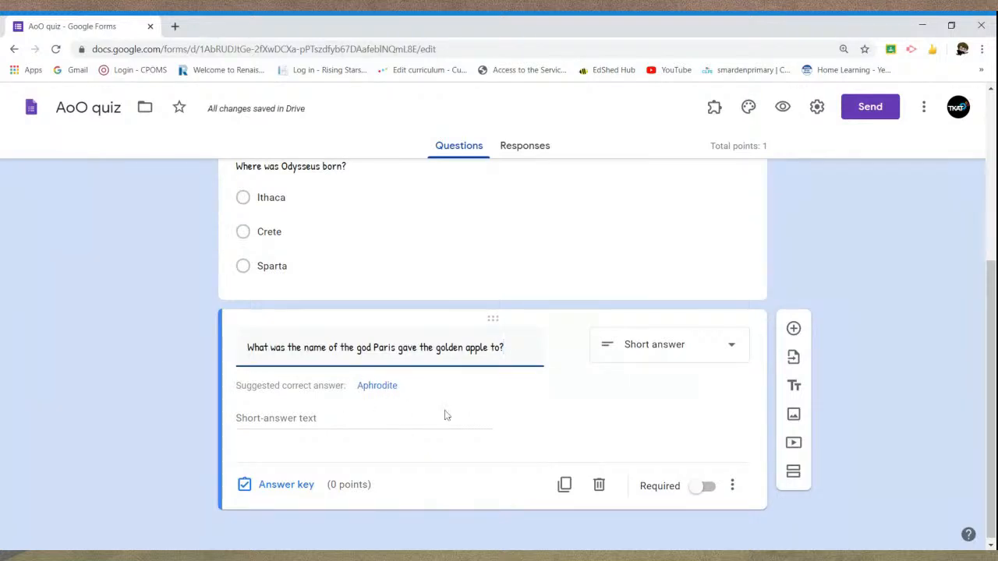
# Open the golden apple question's answer key and make the question worth 1 point.
pyautogui.click(286, 485)
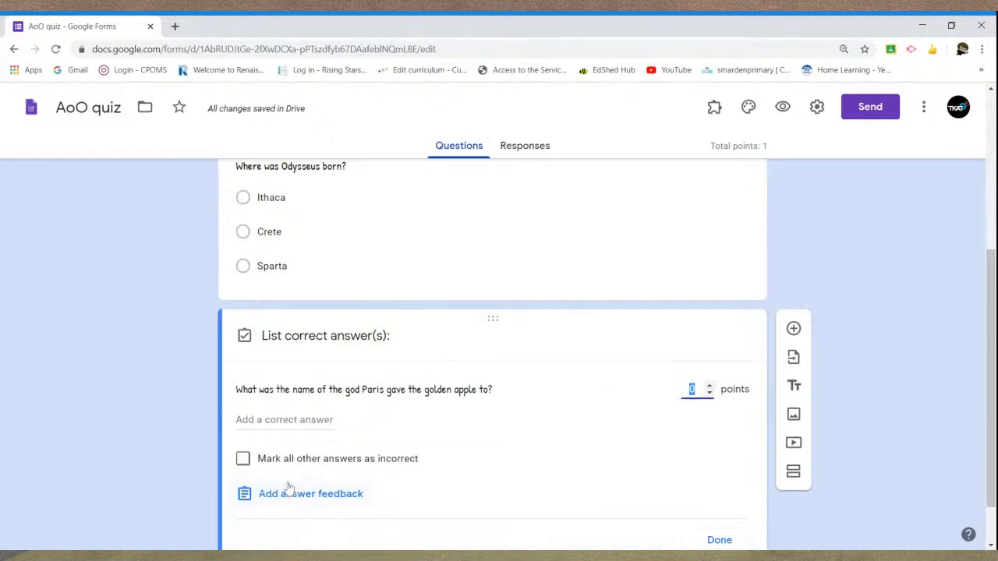
pyautogui.click(709, 385)
pyautogui.scroll(-1, 651, 388)
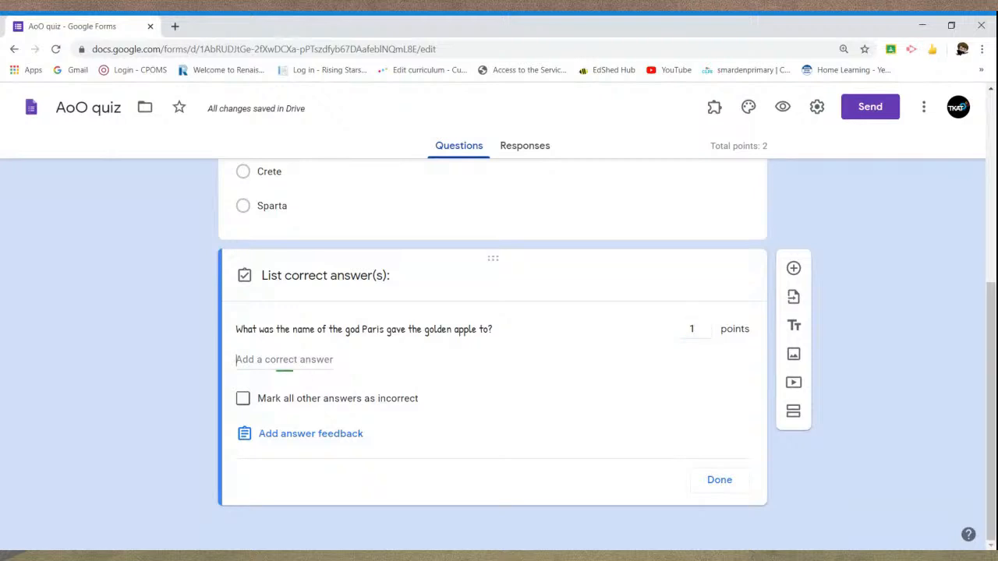
# Enter "Aphrodite" as a correct answer for the golden apple question.
pyautogui.click(305, 364)
pyautogui.write('Aph')
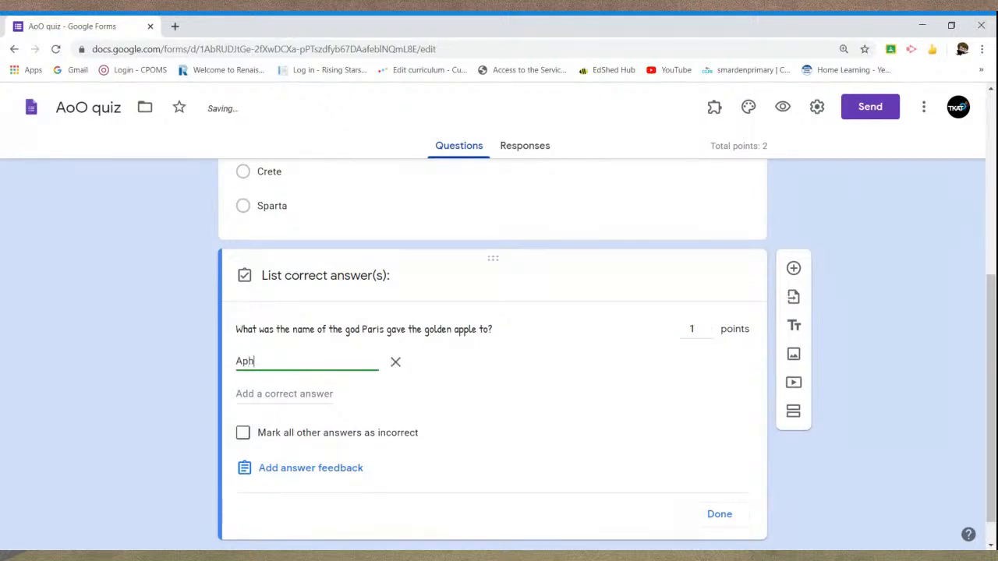
pyautogui.write('rodite')
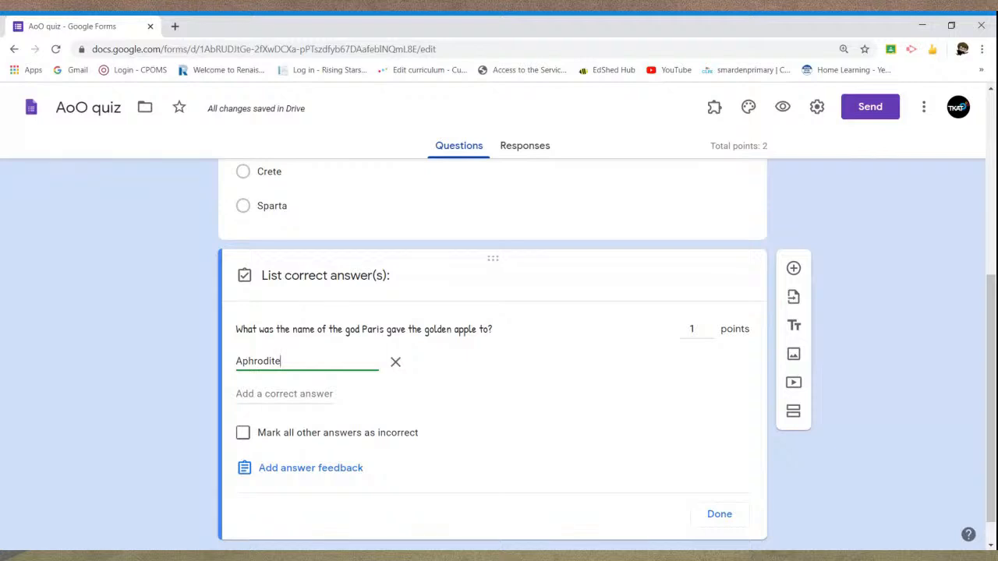
# Try "Afrodite" as a second correct answer, replace it with "Aphrodite", and remove this second answer.
pyautogui.click(284, 395)
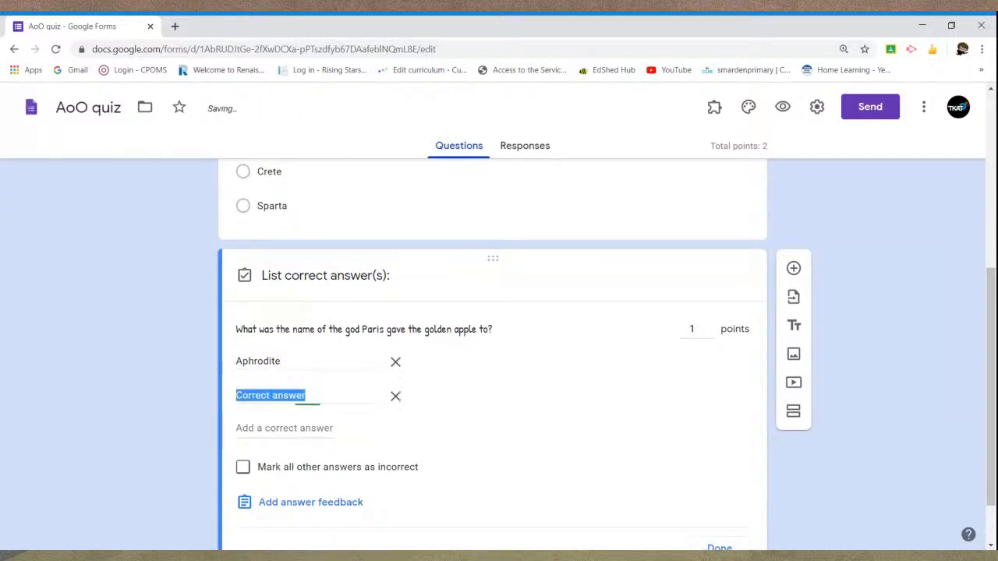
pyautogui.write('Afr')
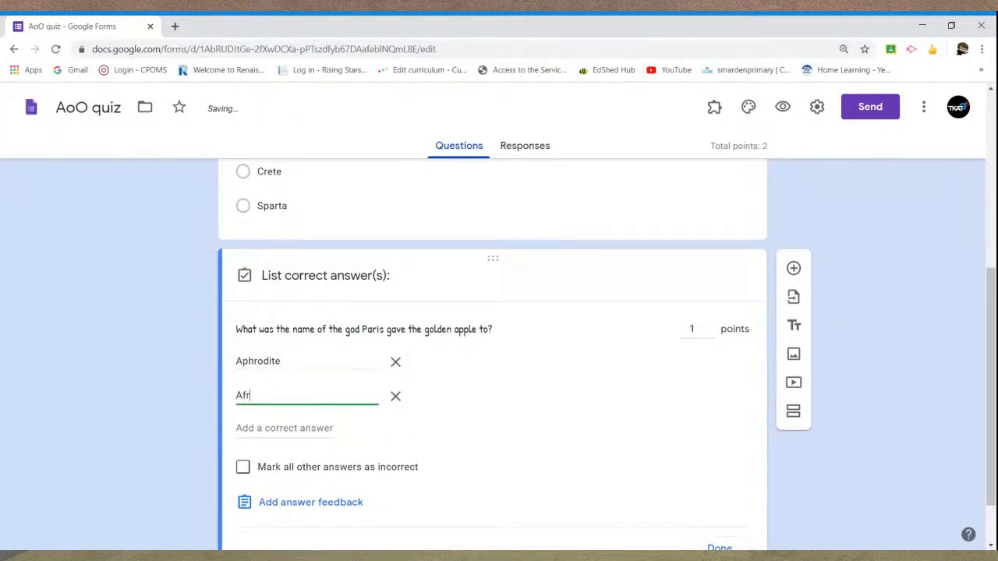
pyautogui.write('odite')
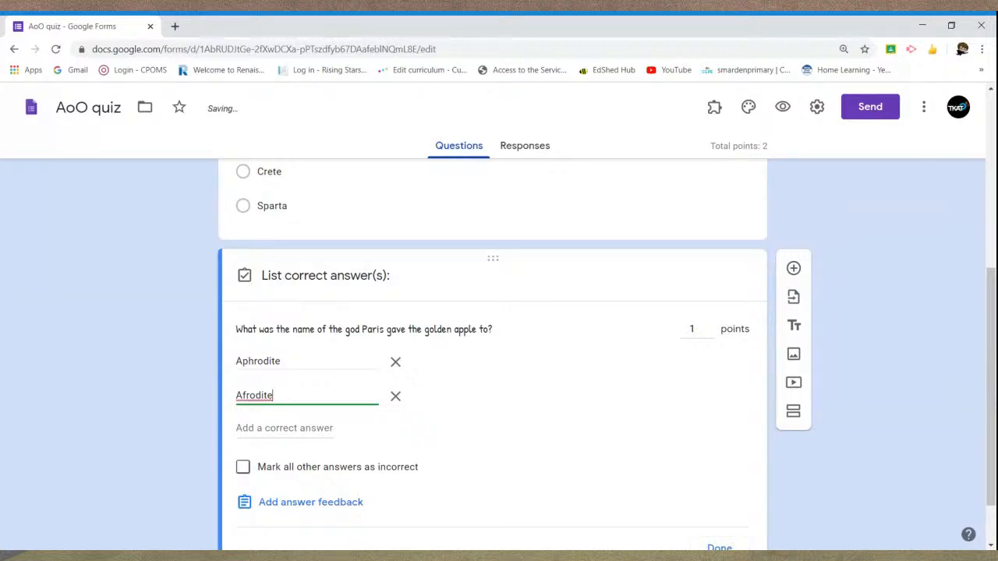
pyautogui.hotkey('shift', 'Left')
pyautogui.hotkey('shift', 'Left')
pyautogui.hotkey('shift', 'Left')
pyautogui.hotkey('shift', 'Left')
pyautogui.hotkey('shift', 'Left')
pyautogui.hotkey('shift', 'Left')
pyautogui.hotkey('shift', 'Left')
pyautogui.hotkey('shift', 'Left')
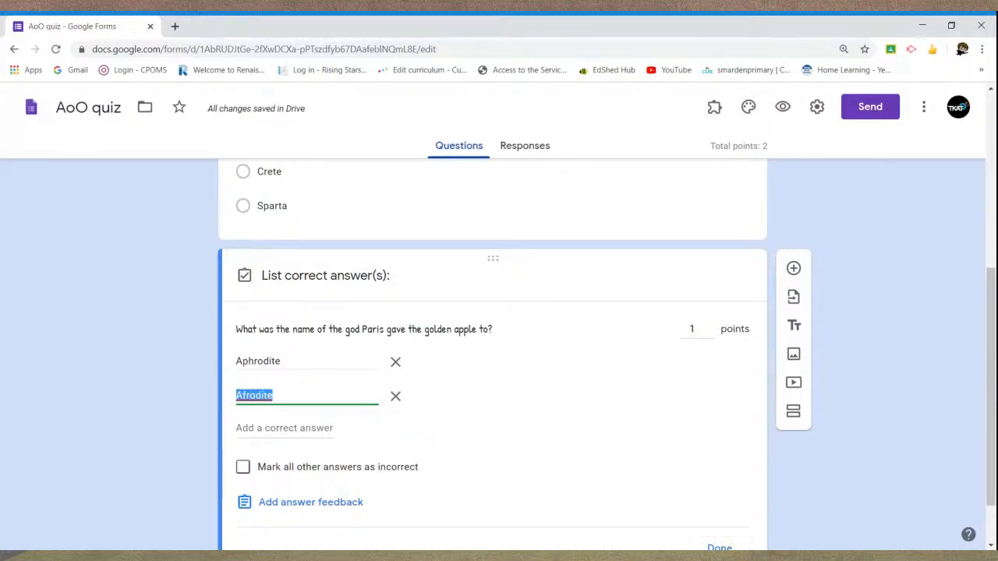
pyautogui.write('Aphrodite')
pyautogui.click(399, 400)
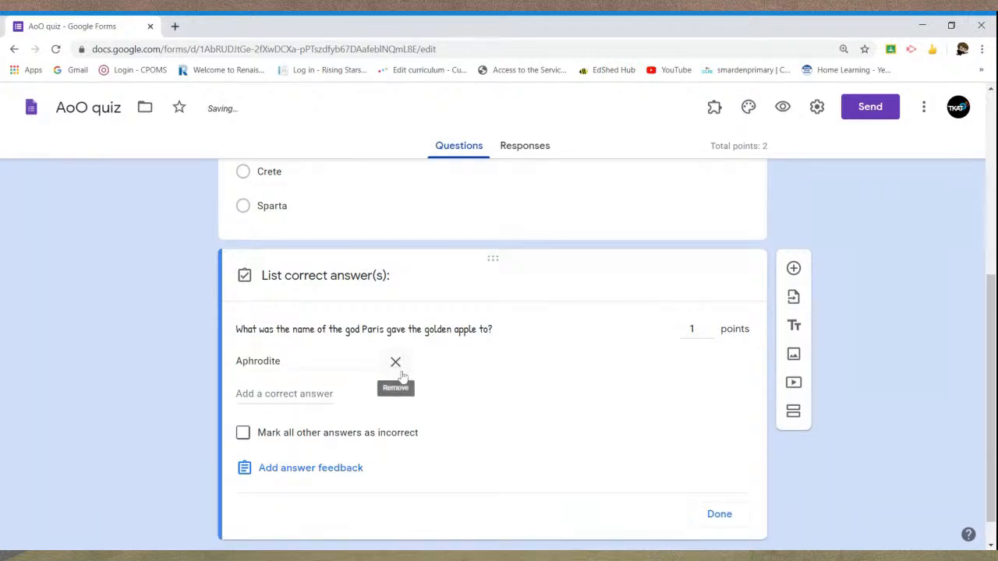
# Remove the remaining Aphrodite answer from the golden apple question and finish editing its answer key.
pyautogui.click(401, 377)
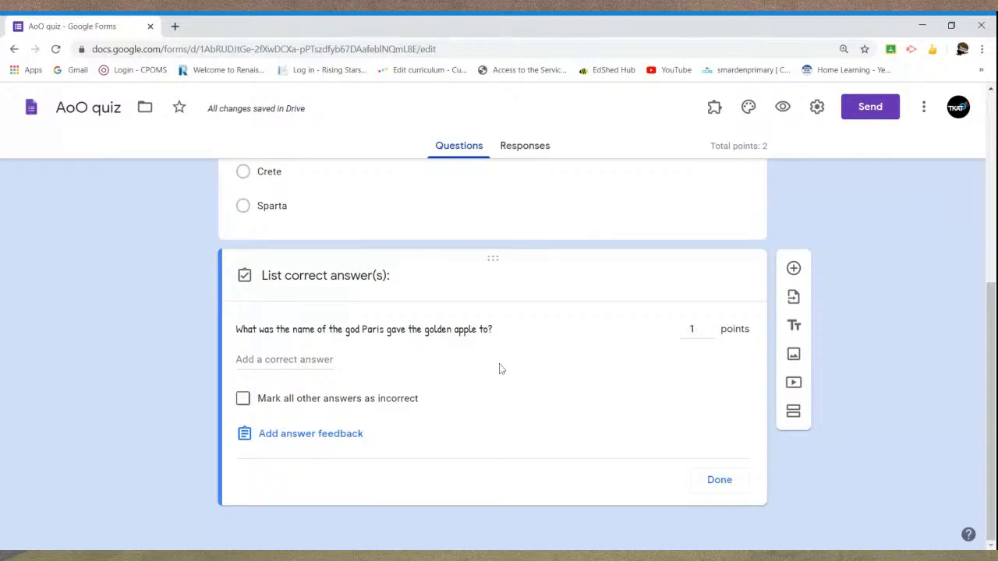
pyautogui.click(719, 480)
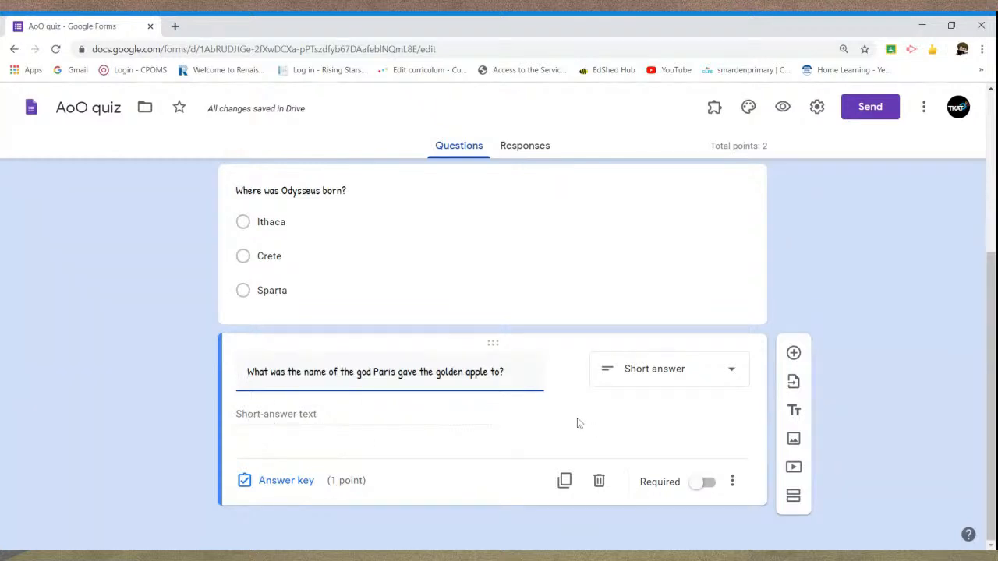
# Add a checkboxes question after the golden apple question asking "Who are members of Odysseus' family?".
pyautogui.click(794, 354)
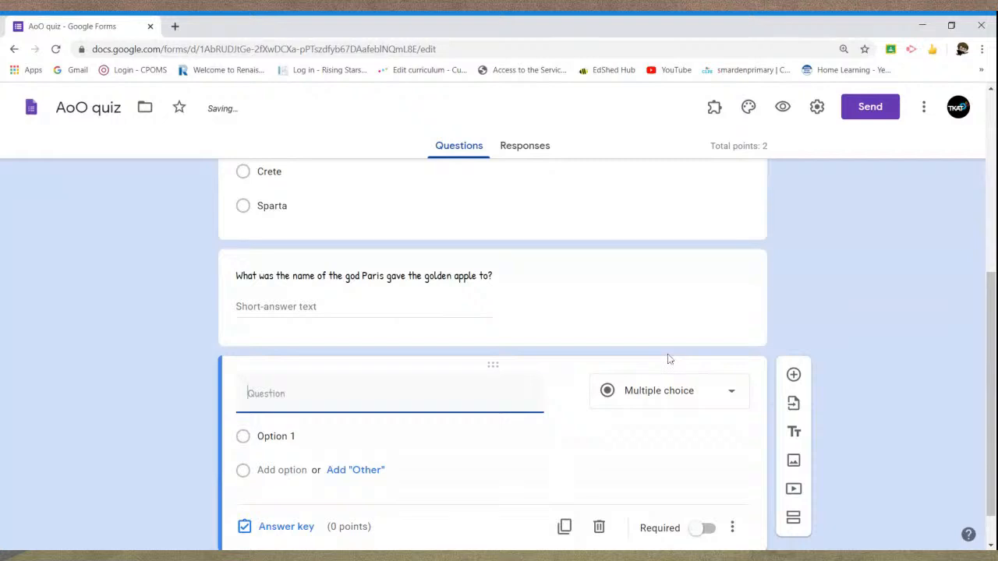
pyautogui.scroll(-1, 668, 360)
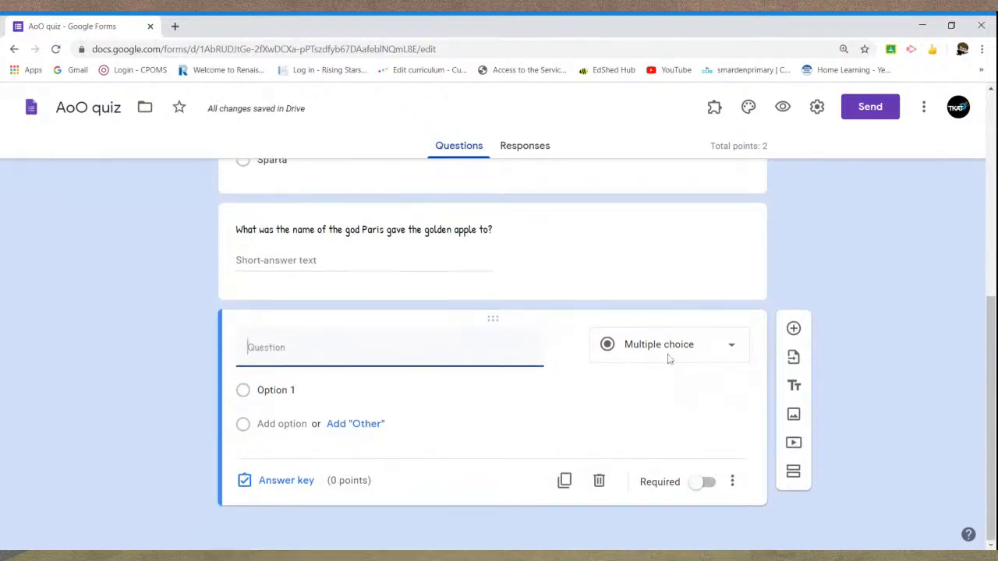
pyautogui.click(687, 351)
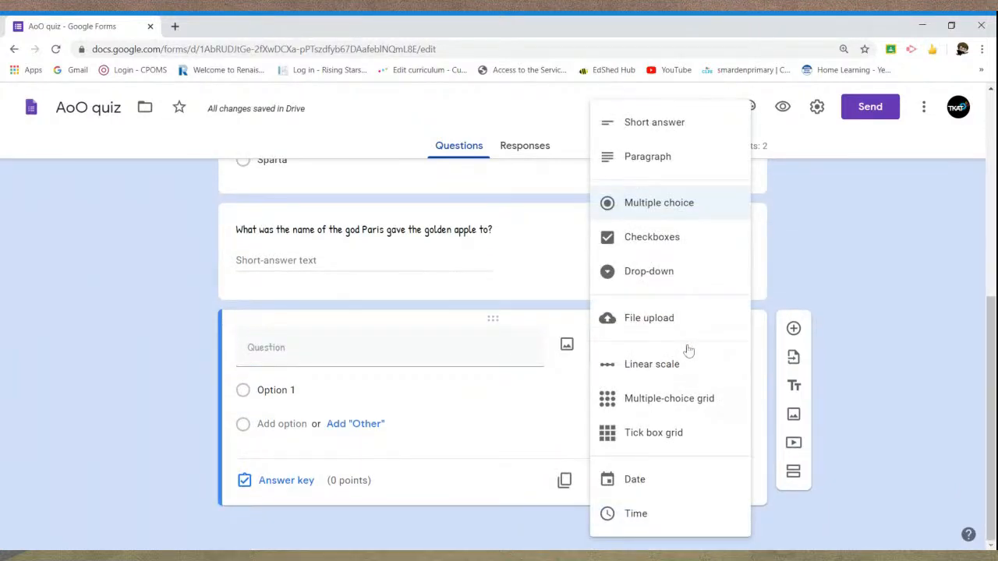
pyautogui.click(680, 248)
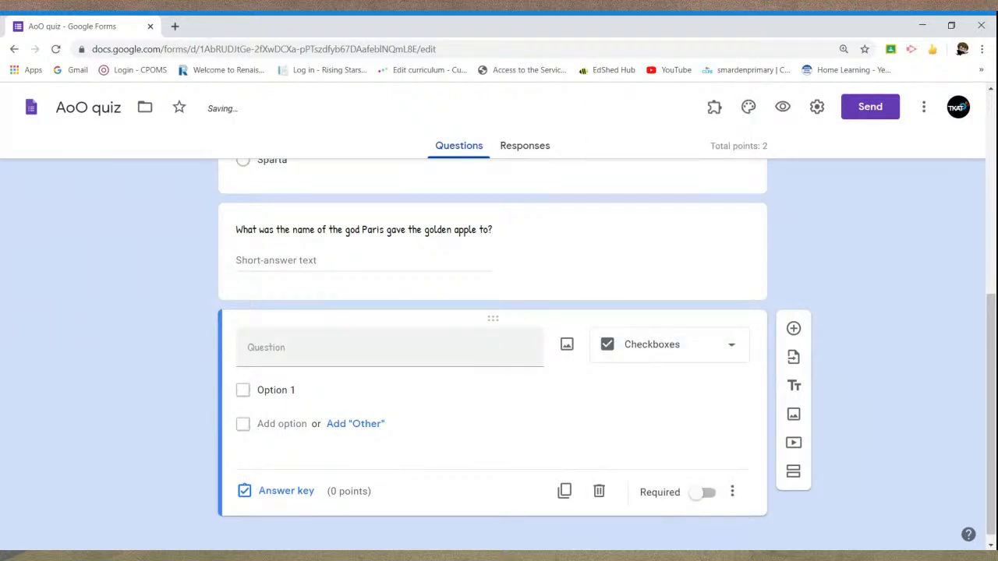
pyautogui.click(421, 348)
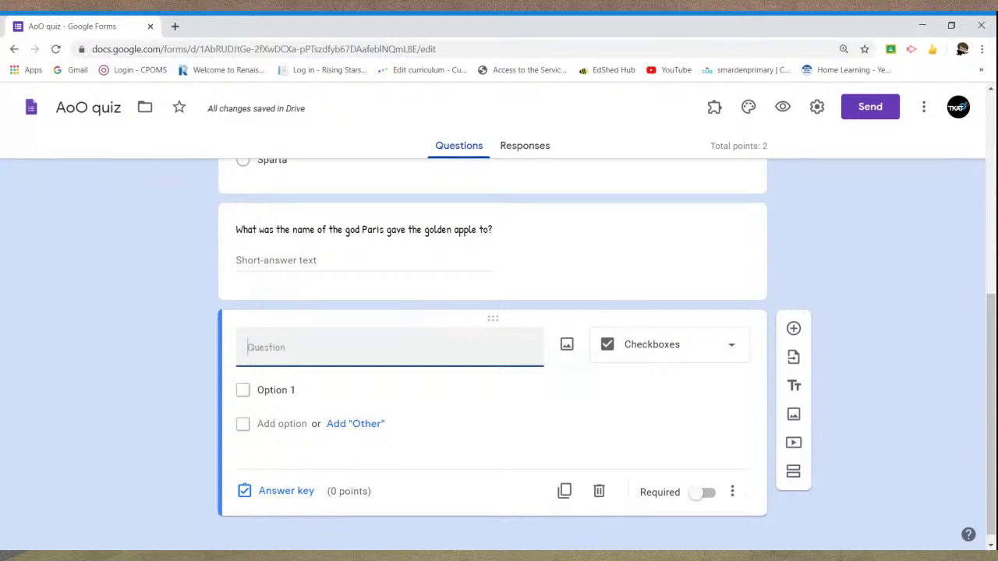
pyautogui.write('Who are')
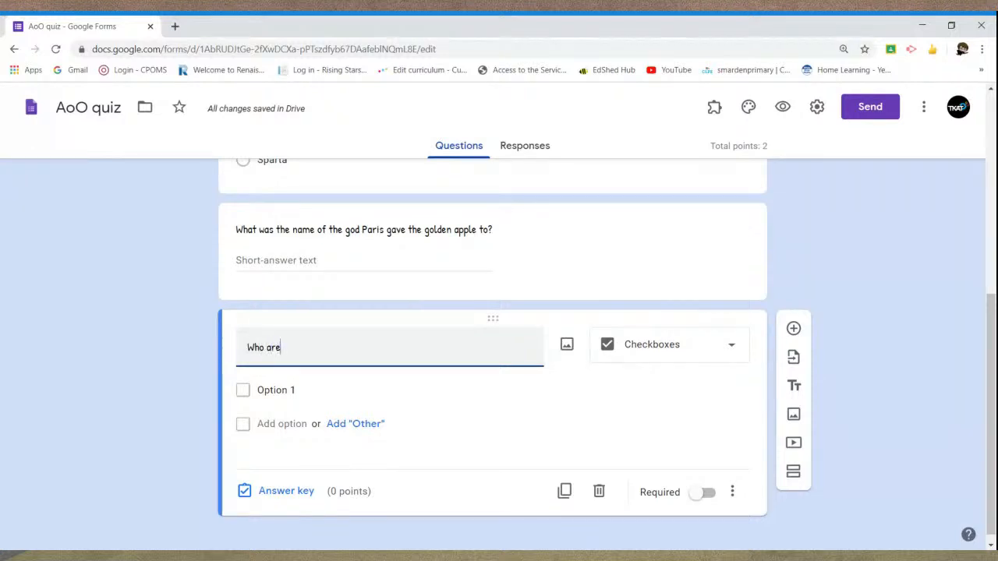
pyautogui.write(' members of Odyssues')
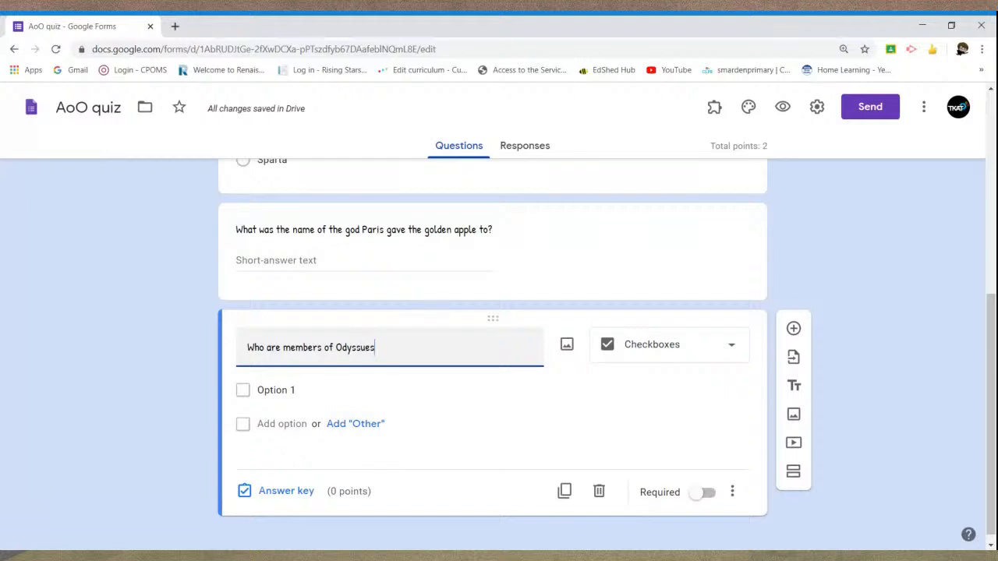
pyautogui.write("eus' family?")
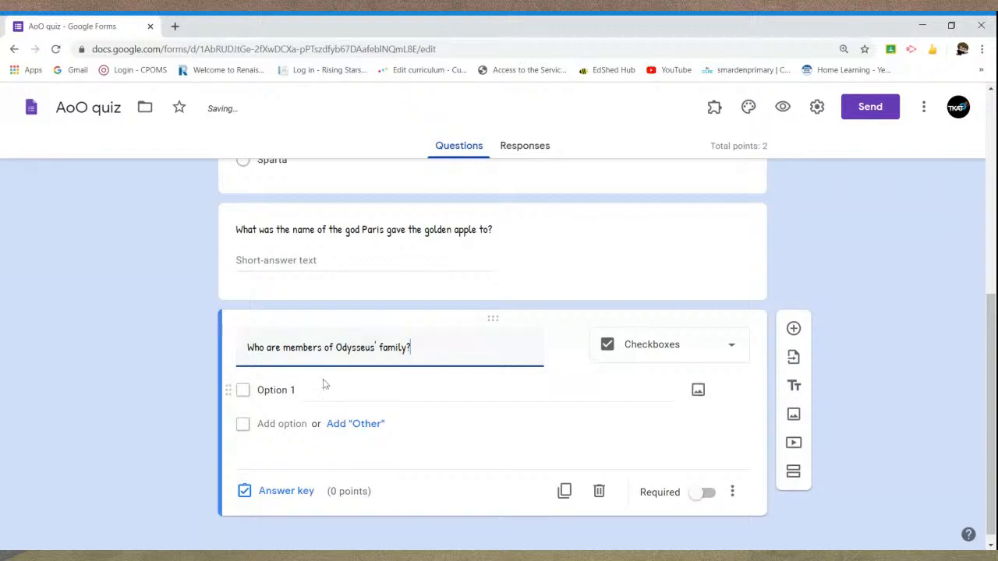
# Give the family question the options Penelope, Circe, Telemachus and Scylla.
pyautogui.click(309, 399)
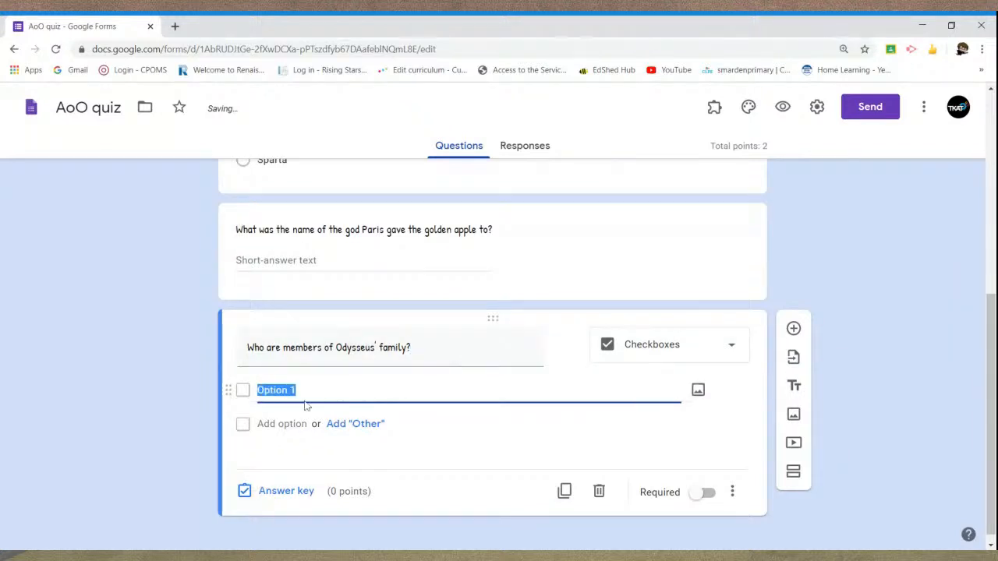
pyautogui.write('Penelope')
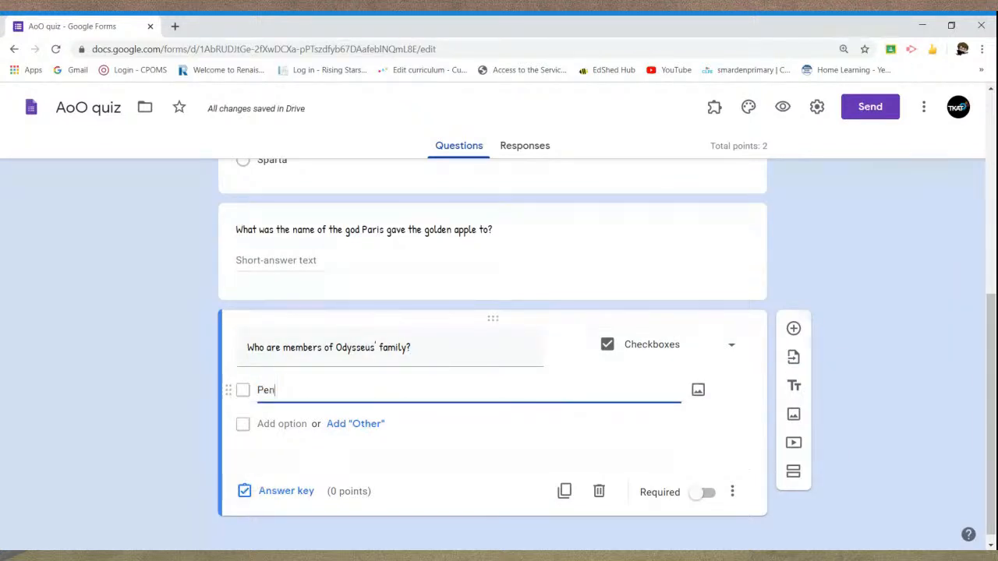
pyautogui.click(287, 421)
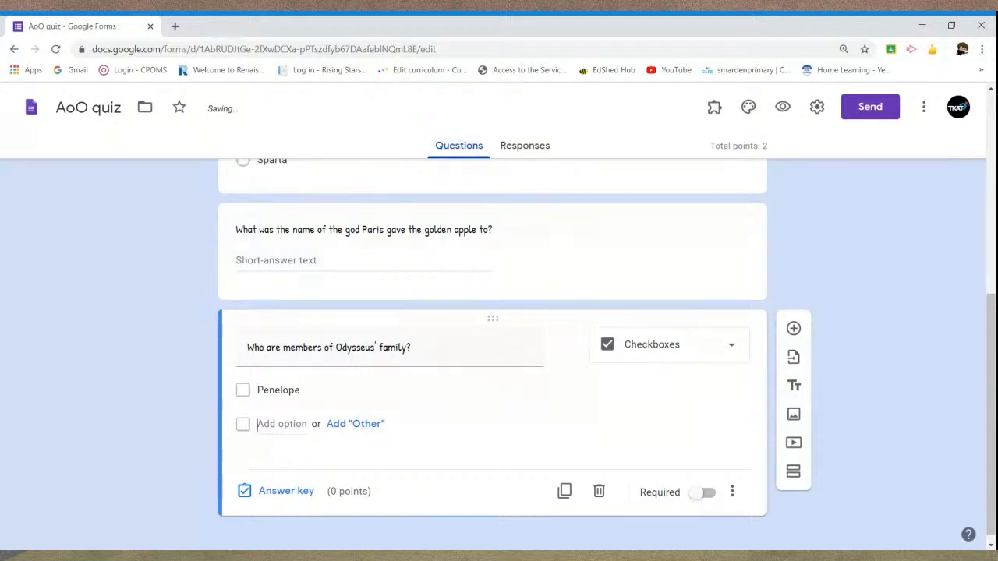
pyautogui.write('Circe')
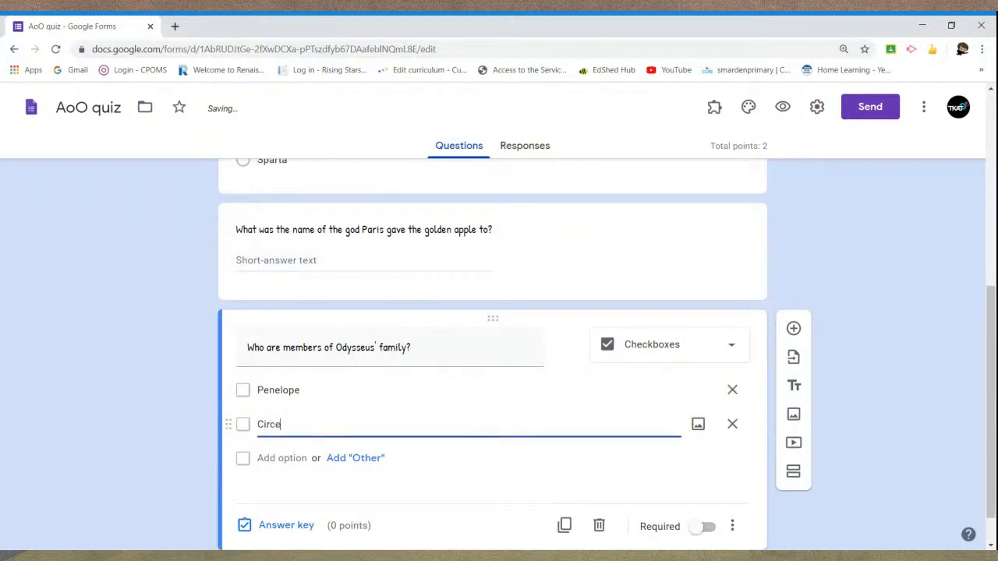
pyautogui.press('Return')
pyautogui.write('Telemachus')
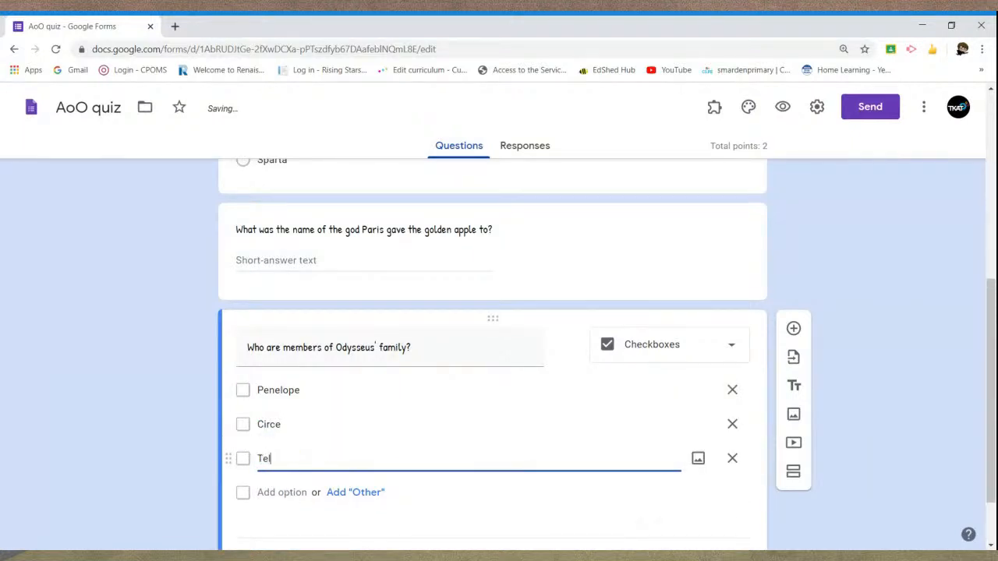
pyautogui.scroll(1, 279, 482)
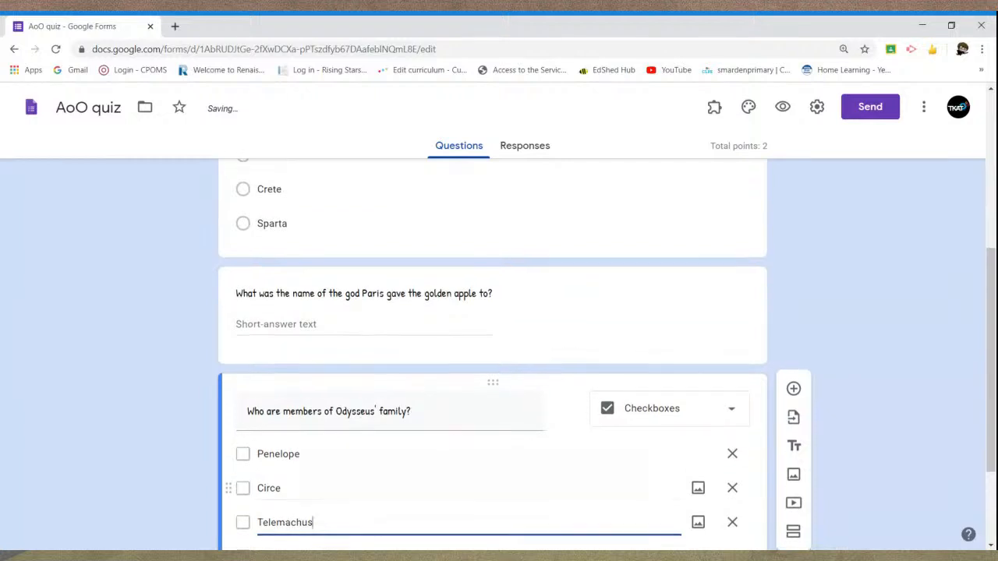
pyautogui.scroll(-2, 280, 482)
pyautogui.click(287, 428)
pyautogui.write('Scylla')
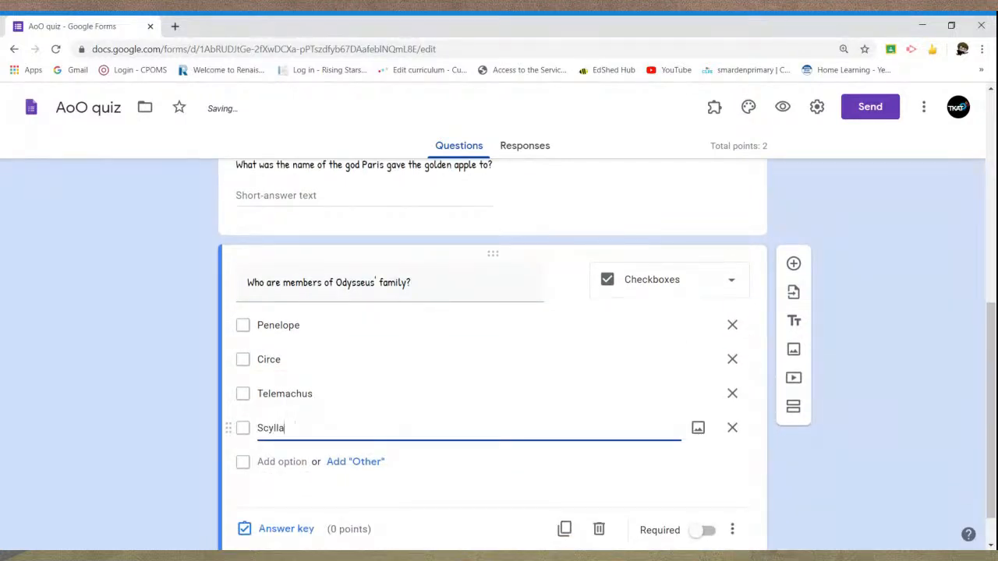
# Mark Penelope and Telemachus as the family question's correct answers and make it worth 1 point.
pyautogui.scroll(-1, 199, 432)
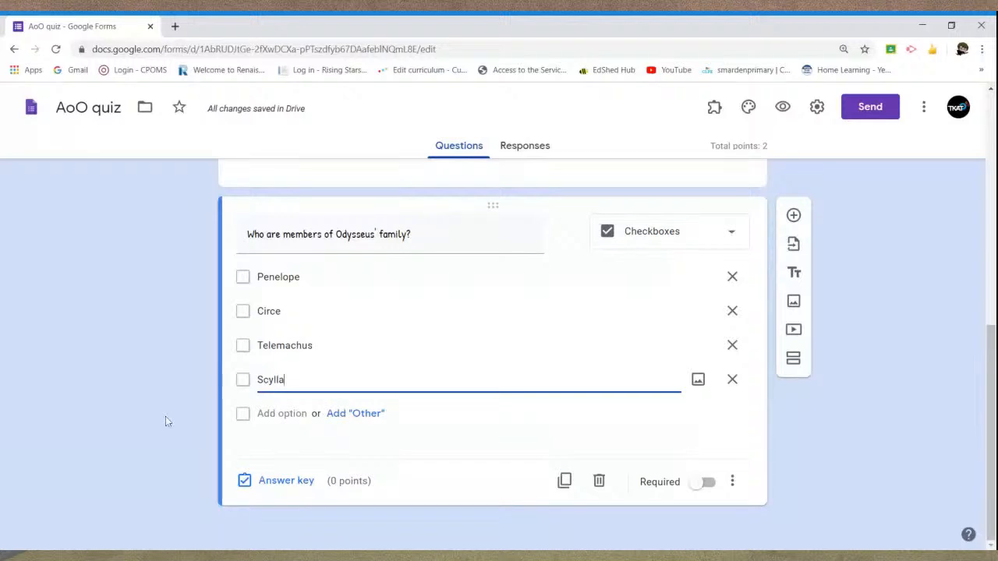
pyautogui.click(274, 481)
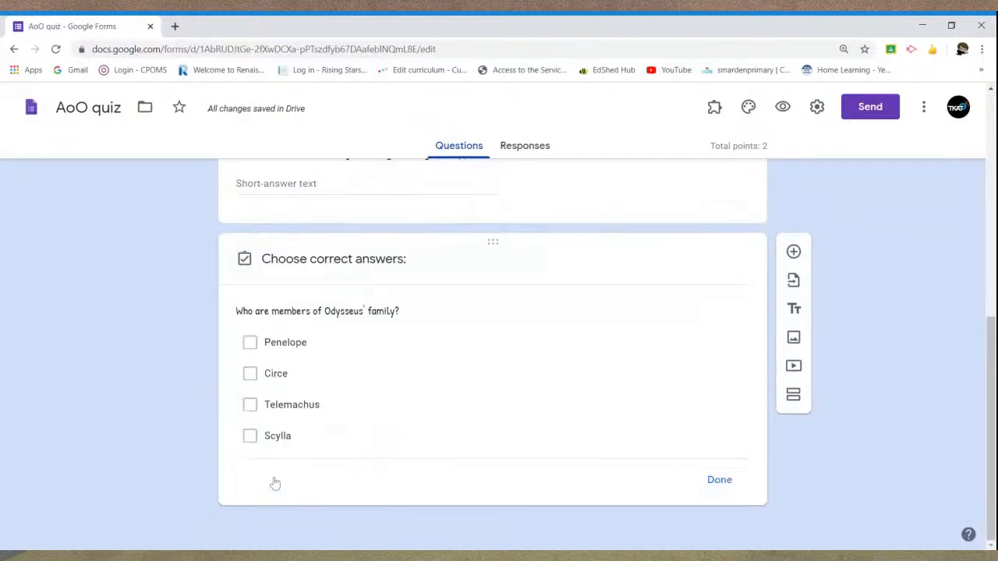
pyautogui.click(296, 315)
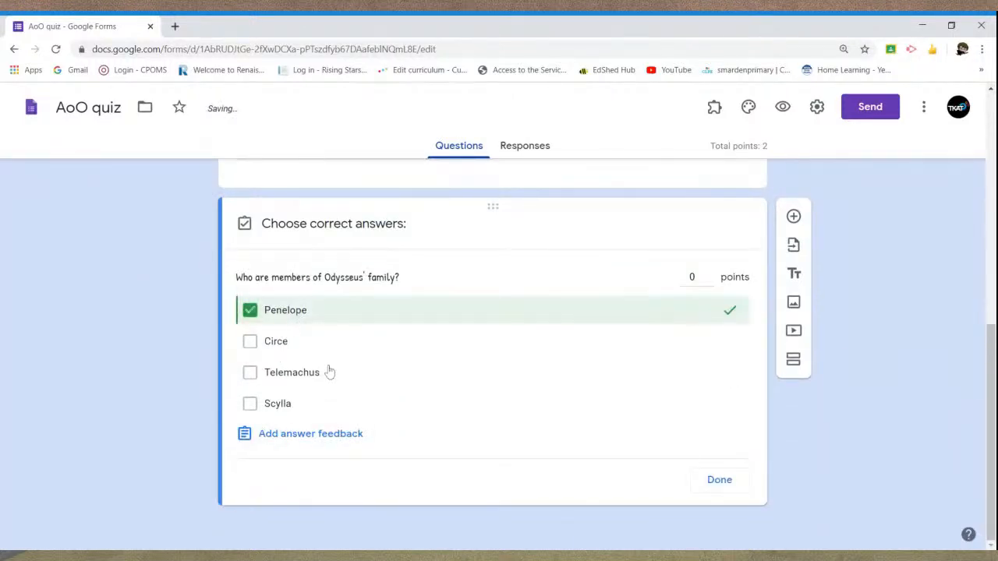
pyautogui.click(331, 378)
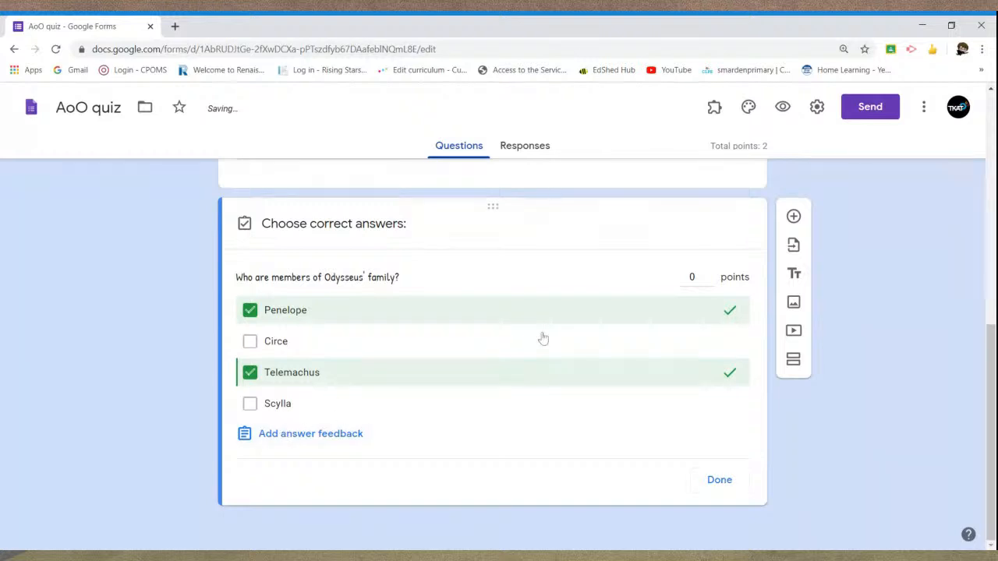
pyautogui.click(710, 273)
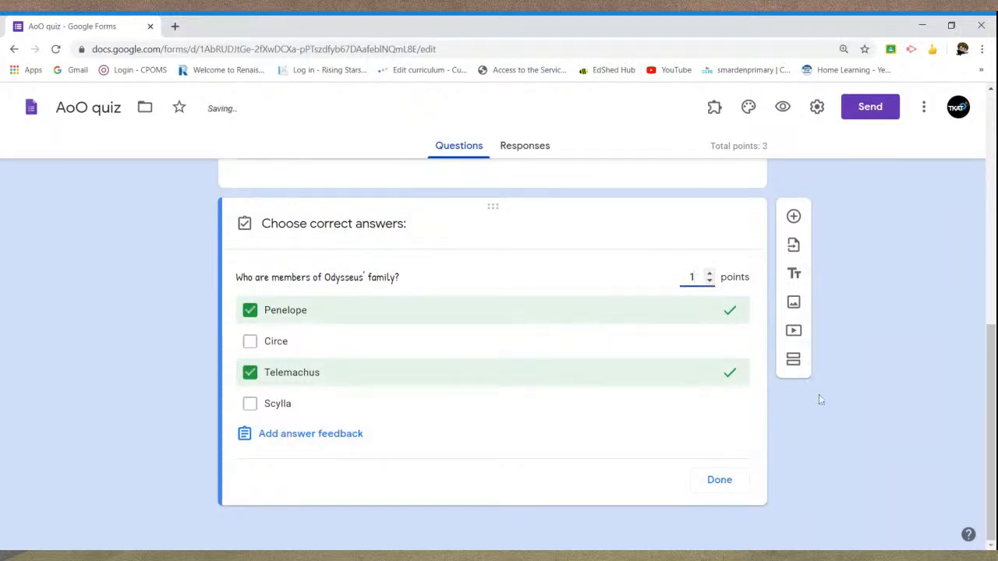
# Add answer feedback to the family question: "Revise Chapter 1" for incorrect answers and "Well done!" for correct answers.
pyautogui.click(344, 439)
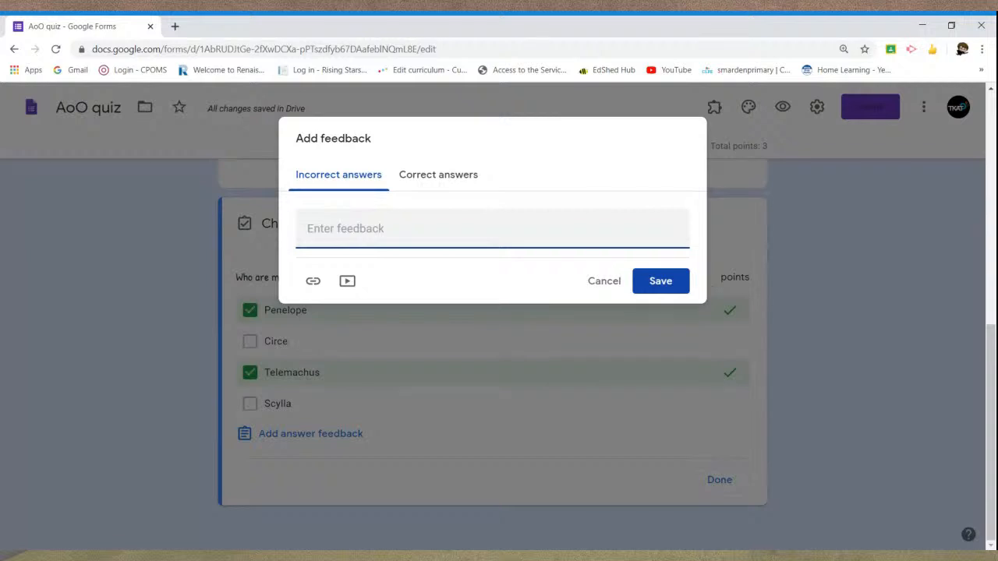
pyautogui.write('Revise Chapter 1')
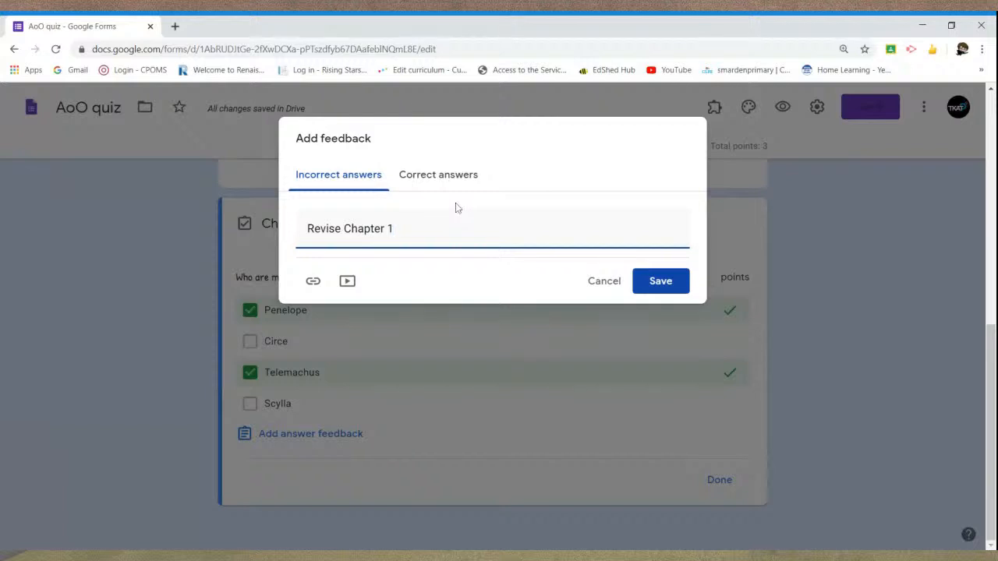
pyautogui.click(445, 178)
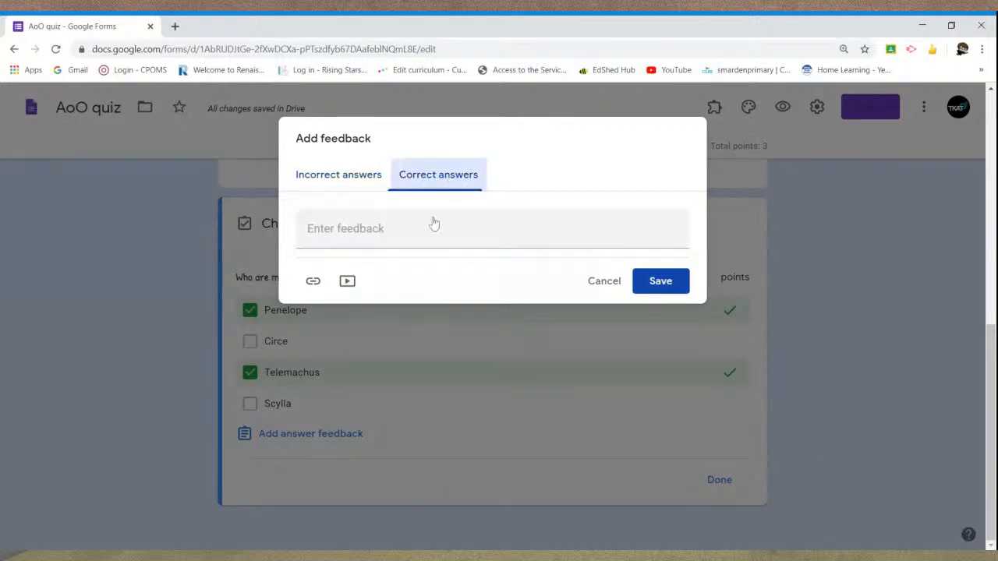
pyautogui.write('Well done!')
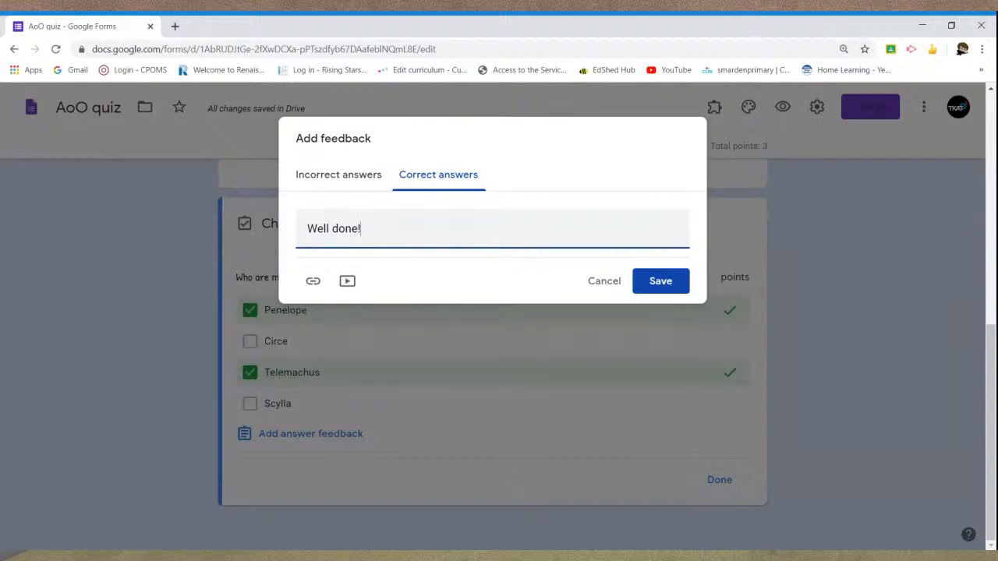
pyautogui.click(662, 282)
pyautogui.scroll(-2, 539, 381)
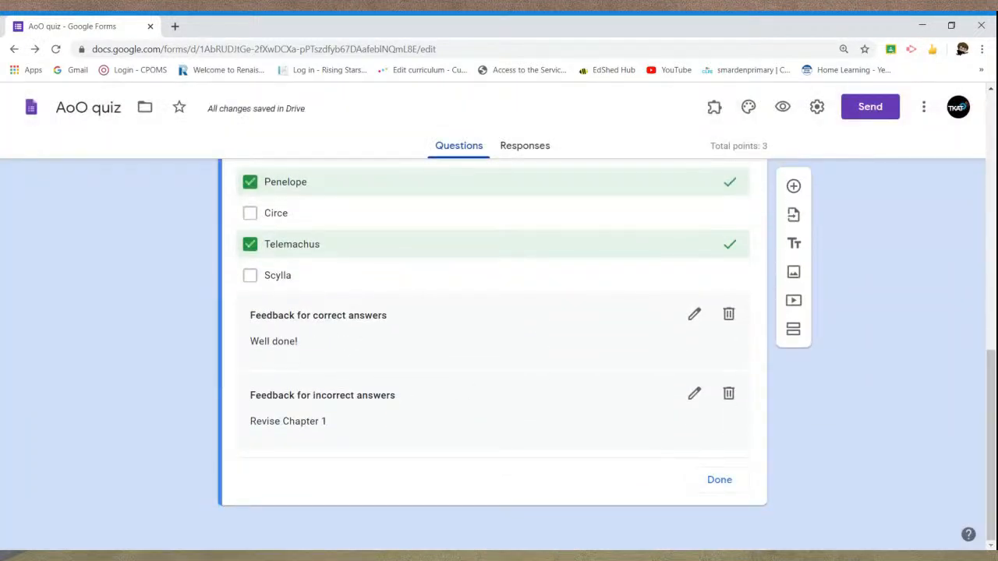
pyautogui.scroll(2, 356, 389)
pyautogui.scroll(-1, 495, 335)
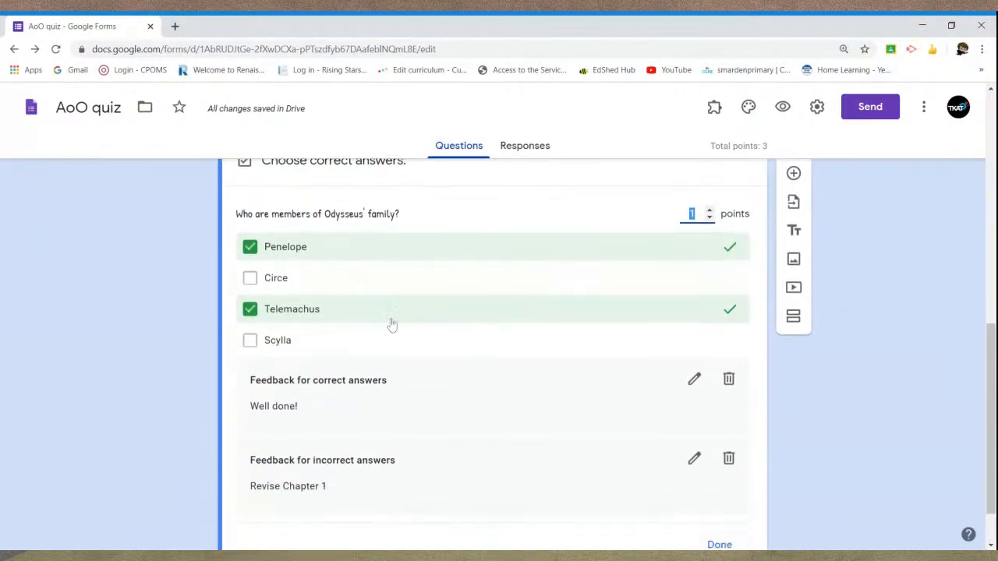
# Add a drop-down question after the family question asking "What name did Odysseus give the Cyclops?".
pyautogui.click(792, 187)
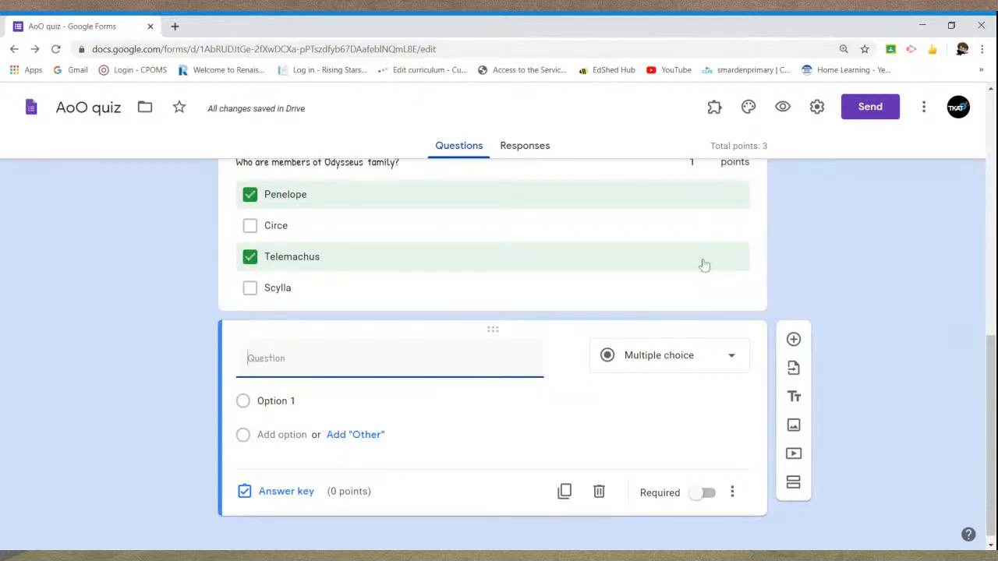
pyautogui.click(677, 350)
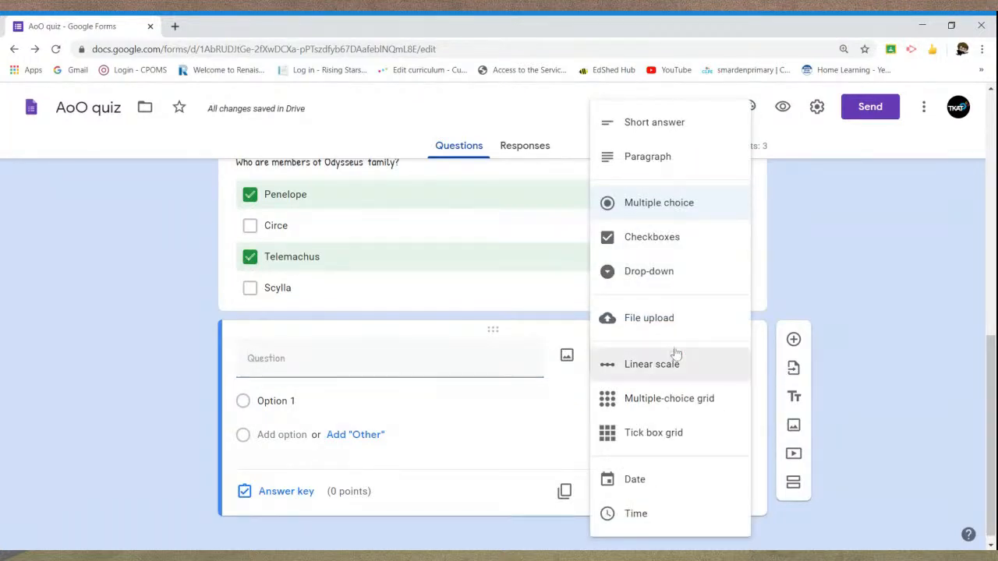
pyautogui.click(675, 273)
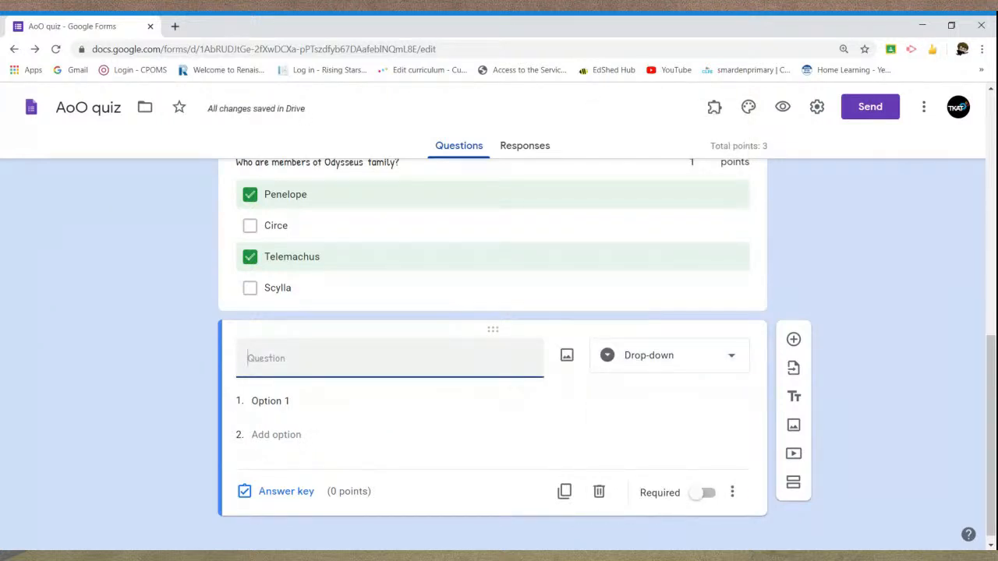
pyautogui.write('Whoname')
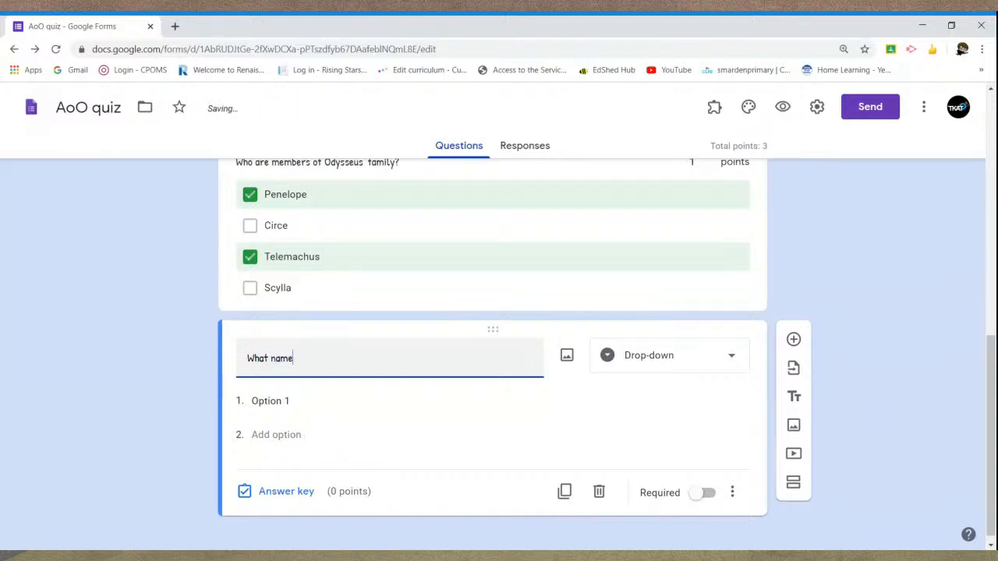
pyautogui.write(' did Odysseys give the Cypclops?')
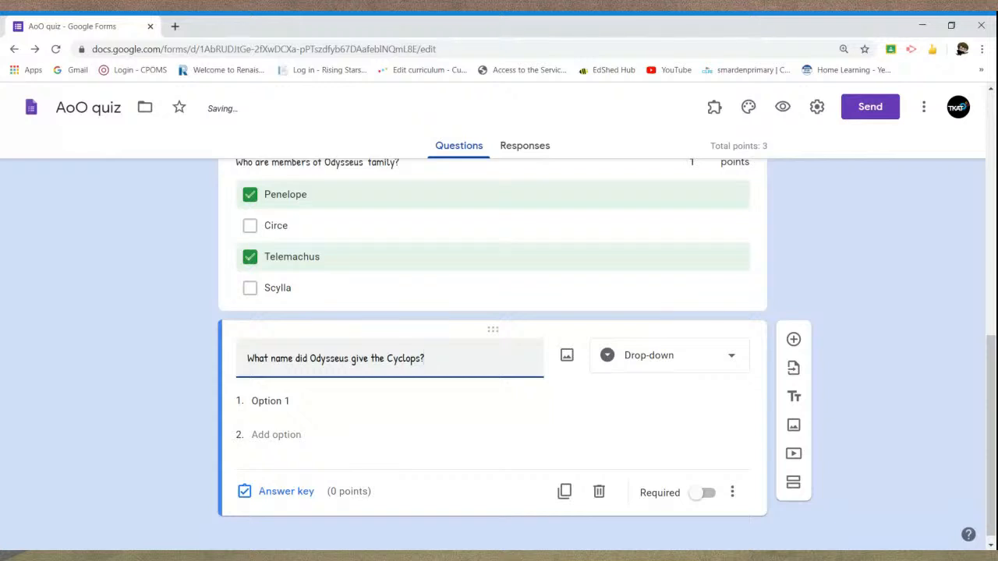
# Give the Cyclops question the options "His real name", "Nobody" and "Neither".
pyautogui.press('Return')
pyautogui.write('His real name')
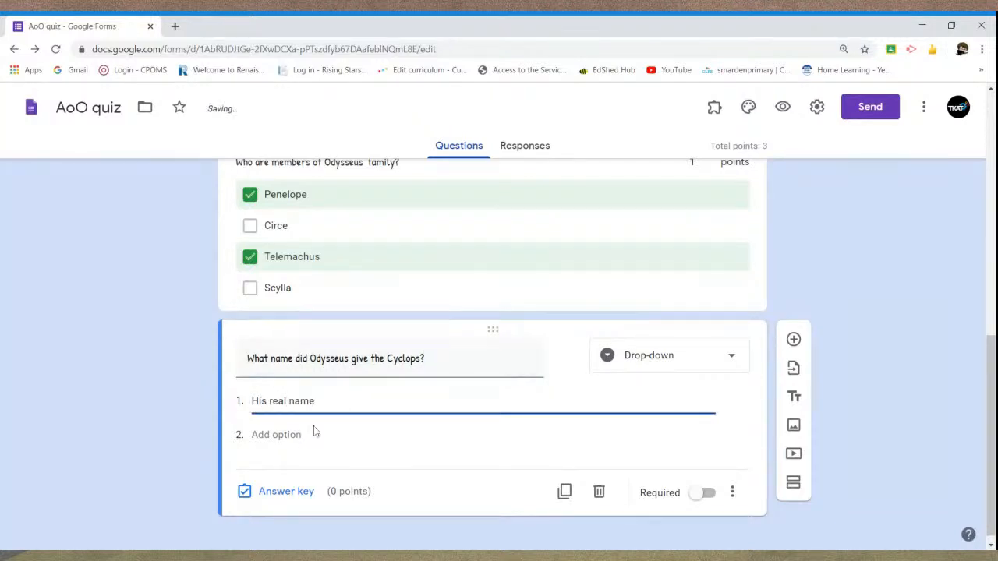
pyautogui.press('Return')
pyautogui.write('Nobody')
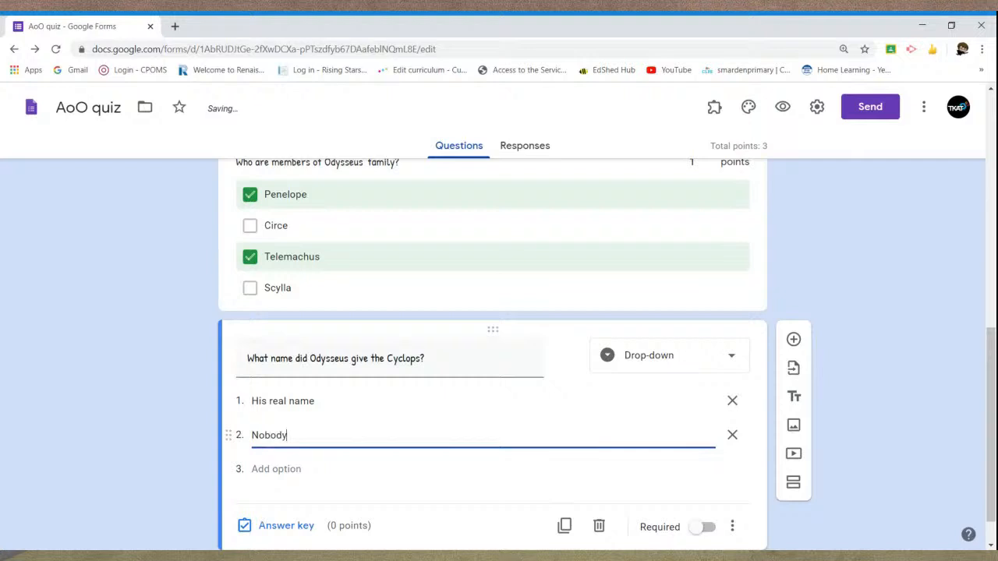
pyautogui.press('Return')
pyautogui.write('Neither')
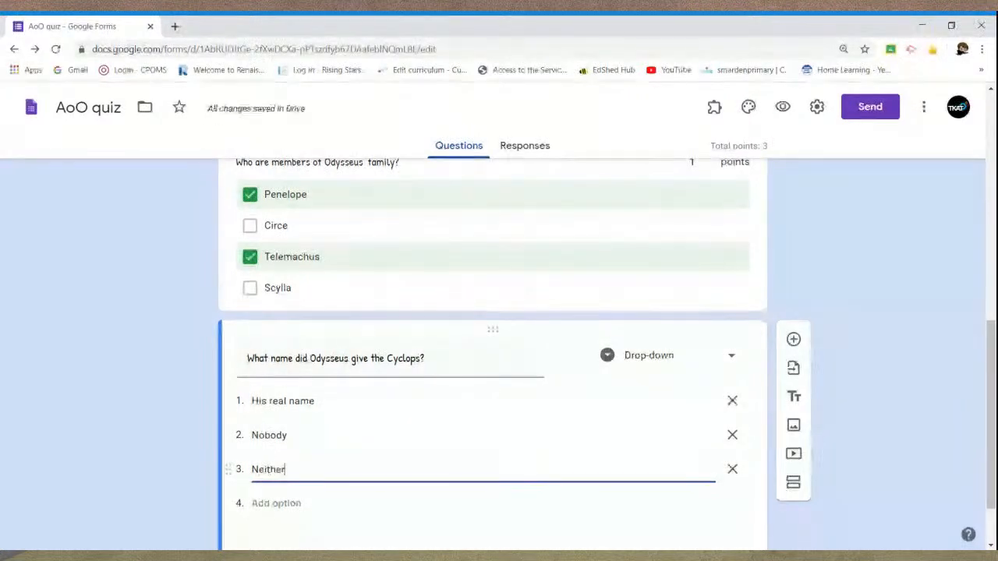
pyautogui.click(111, 373)
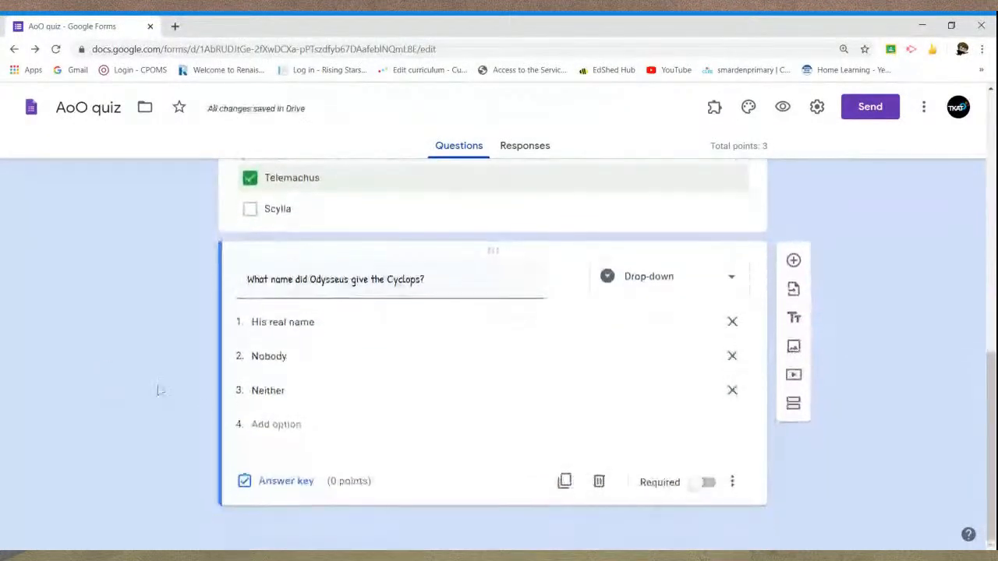
# Mark "Nobody" as the correct answer to the Cyclops question and make it worth 1 point.
pyautogui.click(285, 482)
pyautogui.click(708, 318)
pyautogui.click(279, 390)
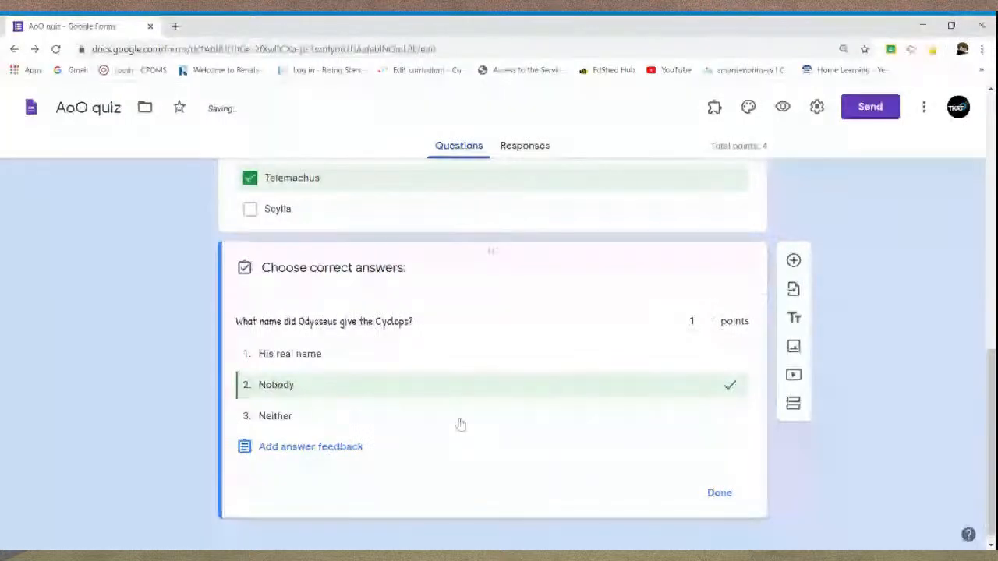
pyautogui.click(718, 492)
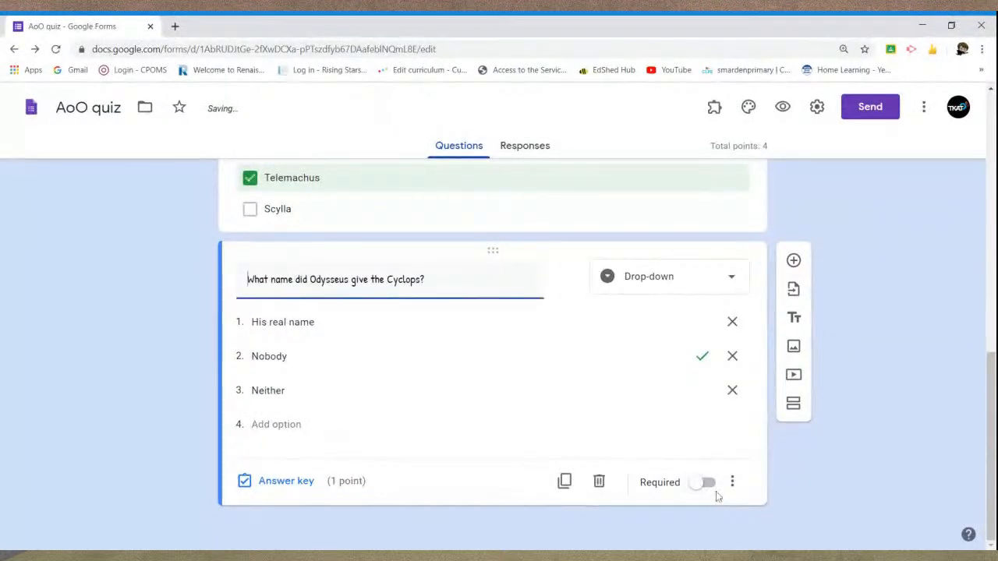
# Add a multiple-choice grid question after the Cyclops question titled "Match the monster to the event:".
pyautogui.scroll(2, 595, 468)
pyautogui.scroll(5, 596, 466)
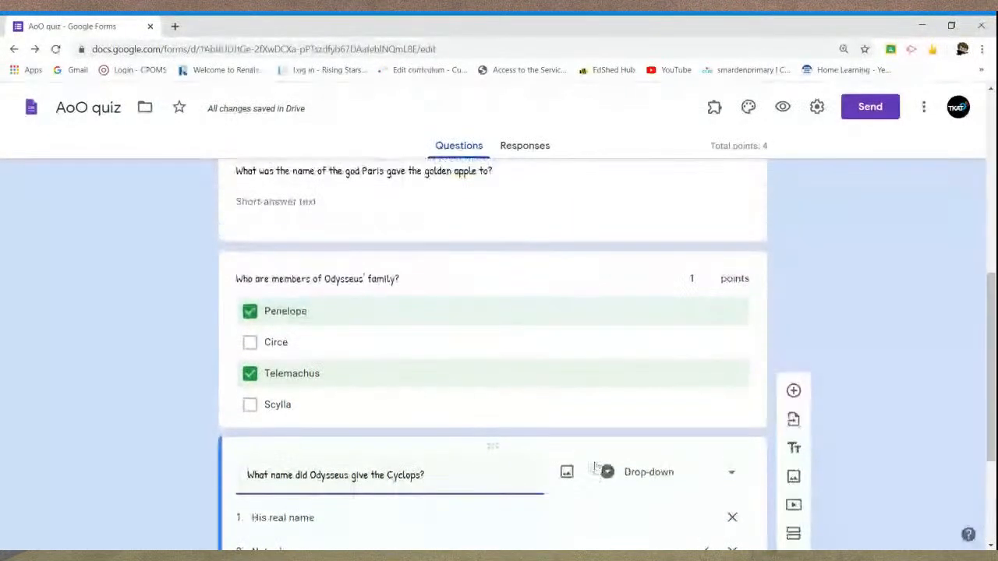
pyautogui.scroll(-5, 563, 448)
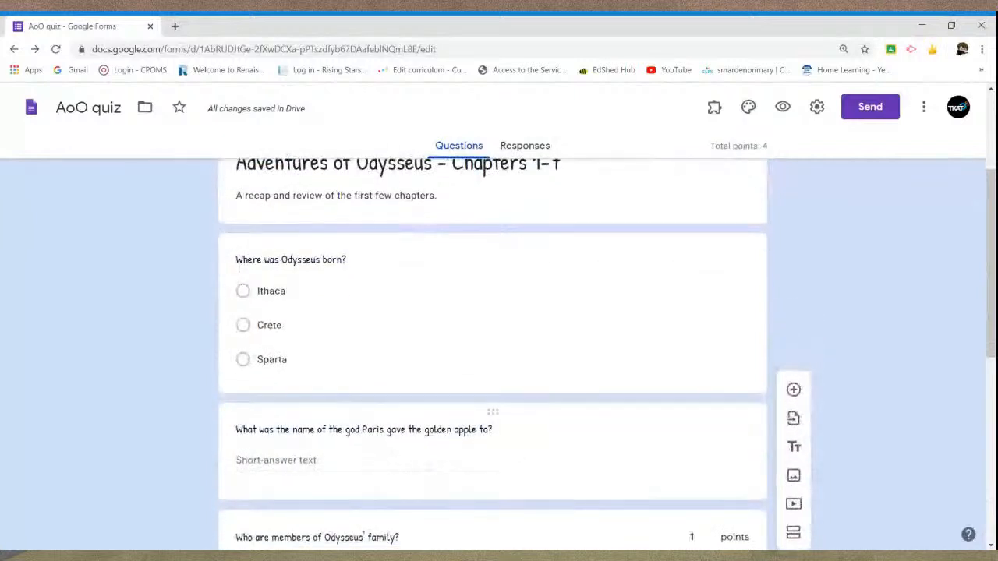
pyautogui.scroll(-1, 569, 427)
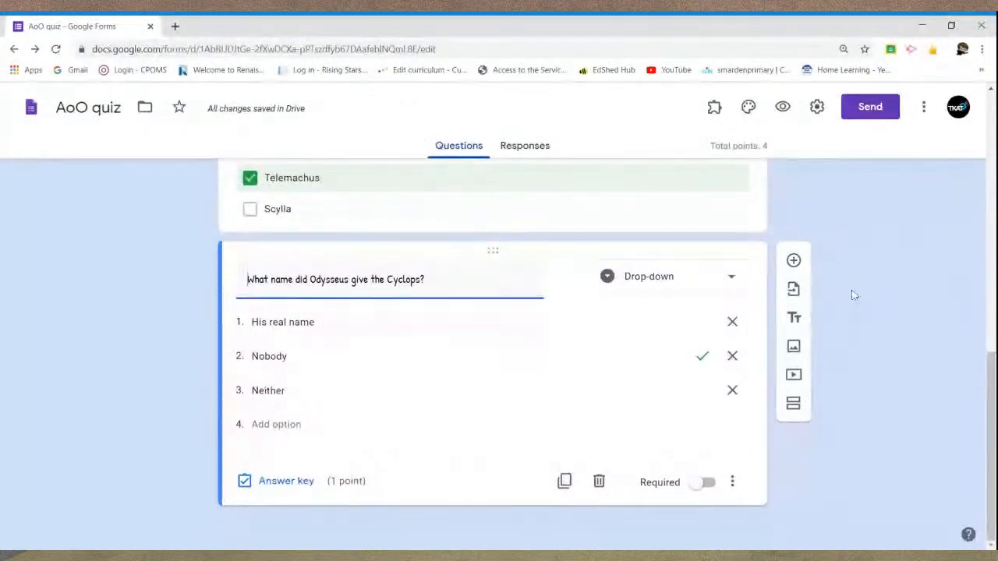
pyautogui.click(793, 261)
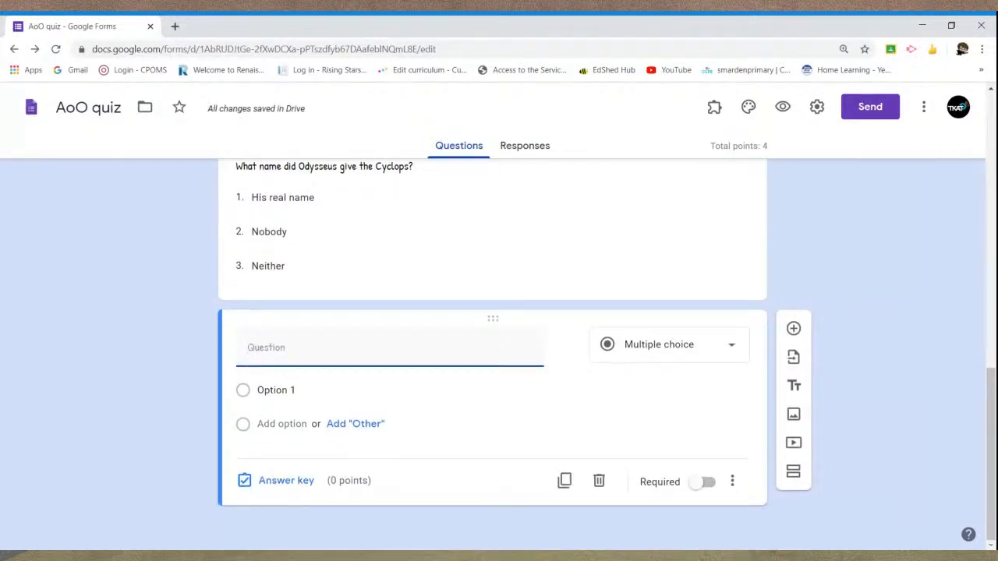
pyautogui.write('Match the mosn')
pyautogui.press('BackSpace')
pyautogui.write('nster to the event:')
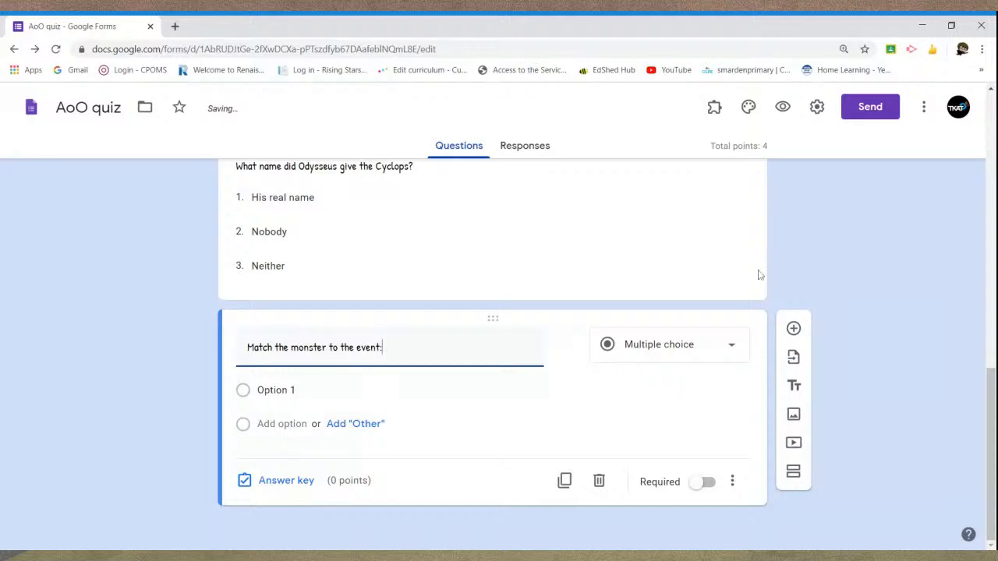
pyautogui.click(737, 345)
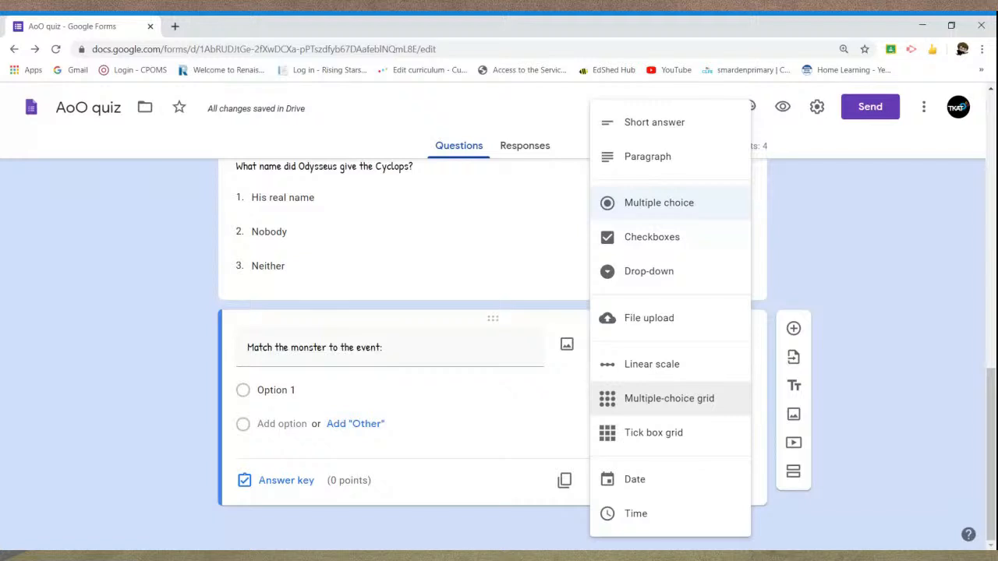
pyautogui.click(707, 398)
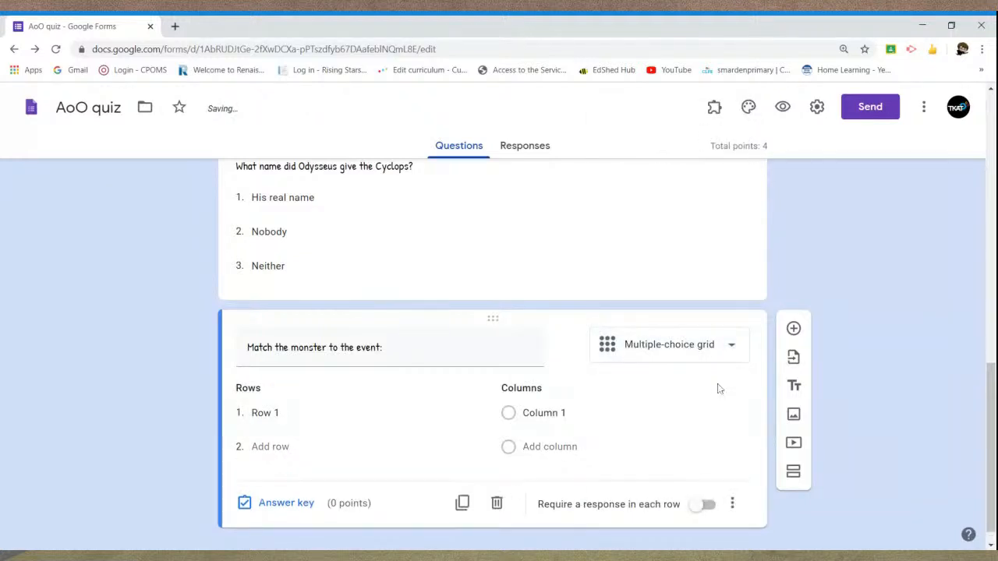
# Give the monster-matching grid the rows "Cyclops", "Sirens" and "Scylla".
pyautogui.click(265, 413)
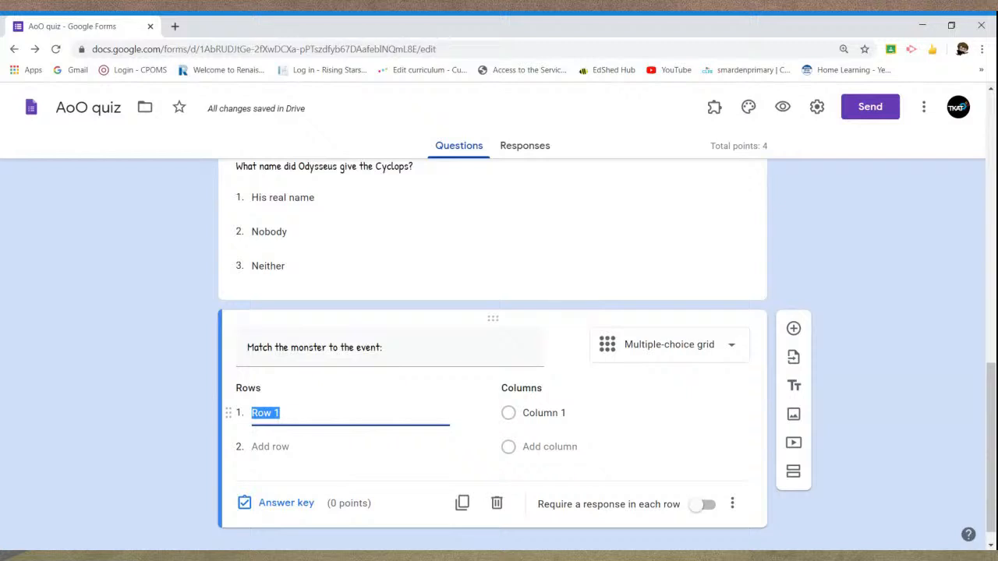
pyautogui.write('Cyclops')
pyautogui.click(304, 450)
pyautogui.write('Sirens')
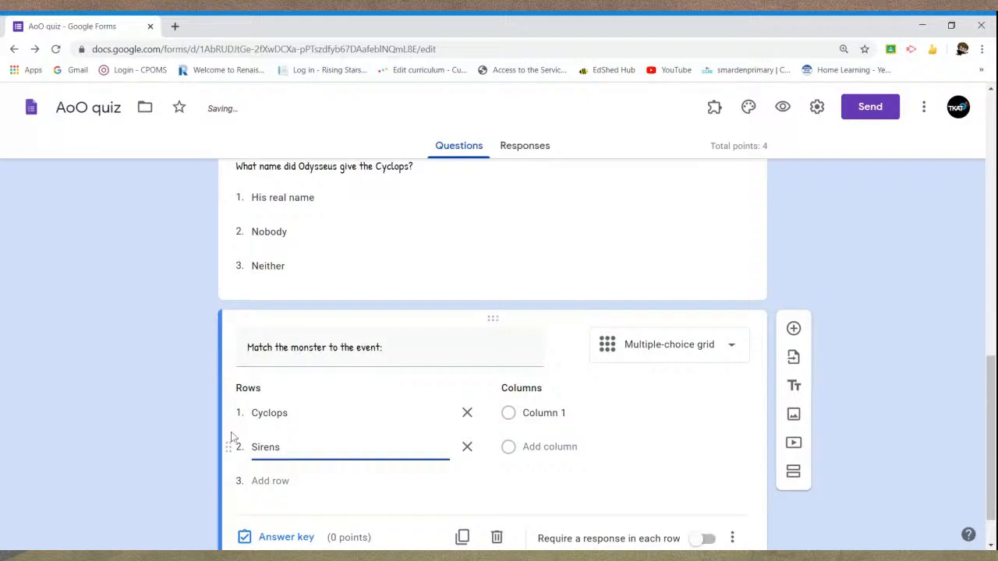
pyautogui.click(264, 477)
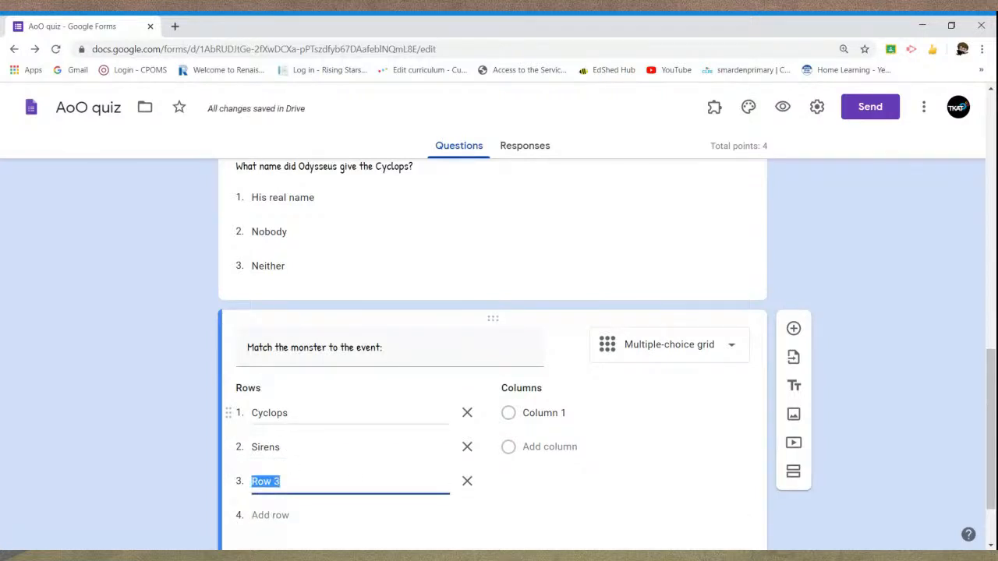
pyautogui.write('C')
pyautogui.write('cylla')
# Give the monster-matching grid the columns "Sang the song of the Spheres", "Was blinded in the eye" and "Ate six of his crew".
pyautogui.scroll(-1, 296, 400)
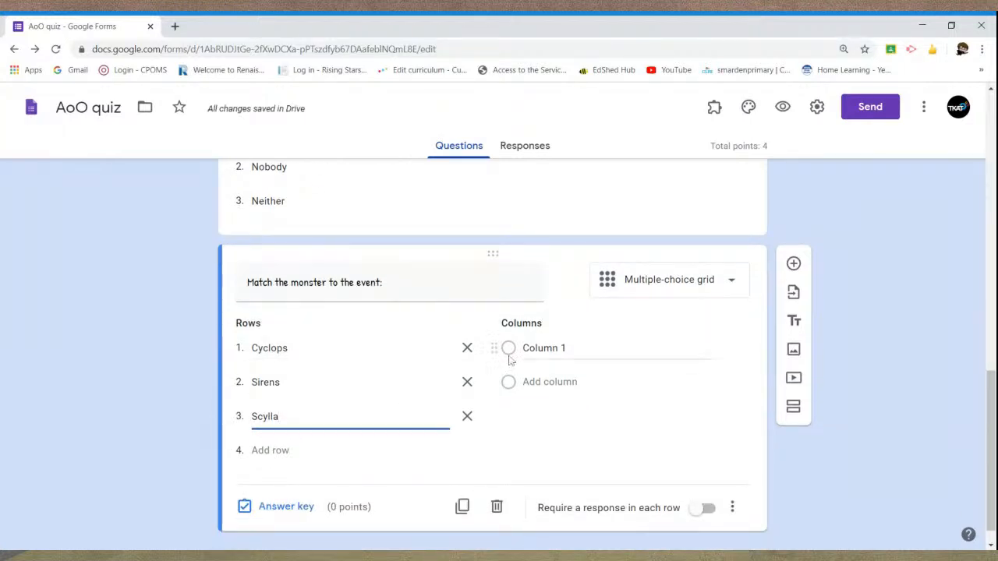
pyautogui.click(544, 348)
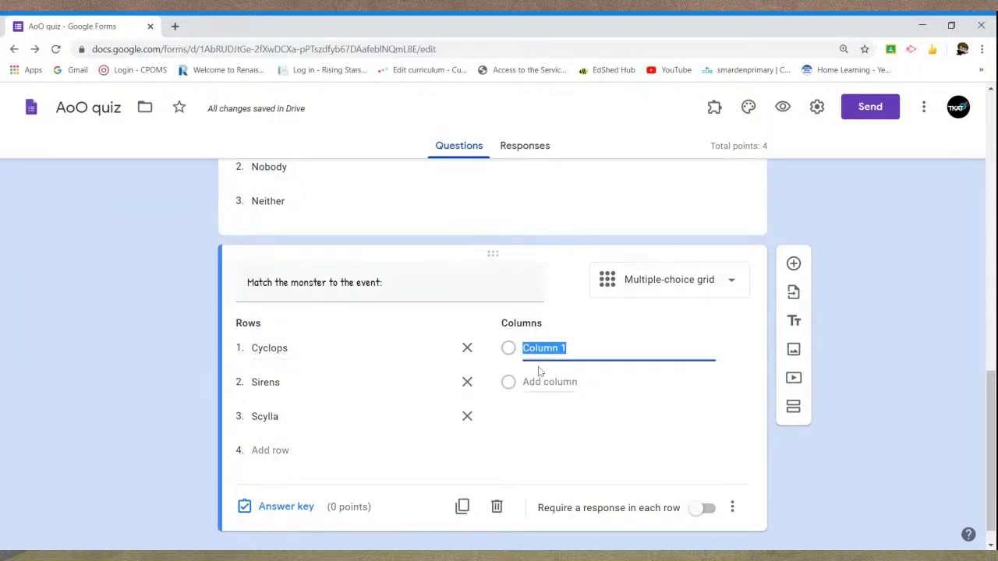
pyautogui.write('Sang the song of the SPhere')
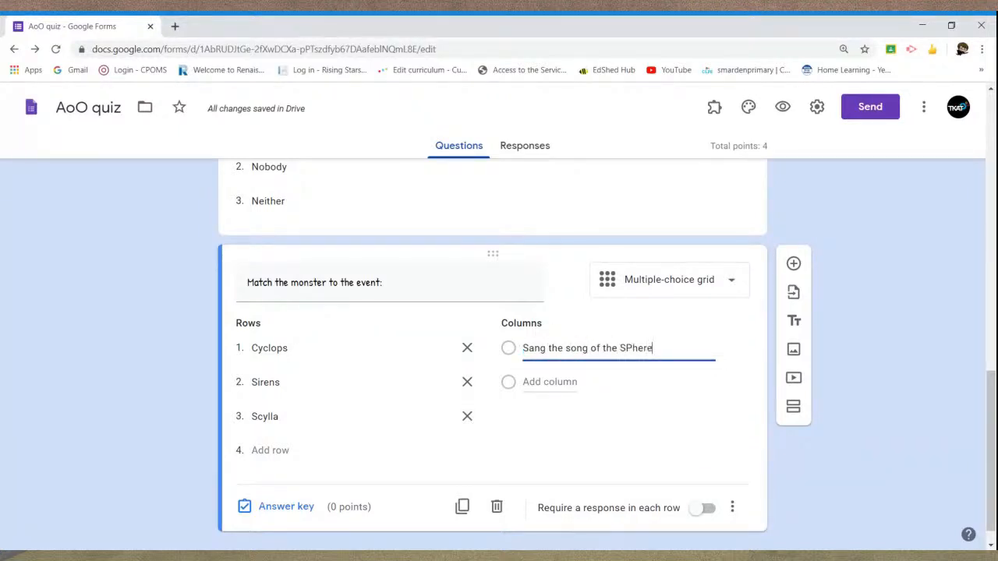
pyautogui.write('pher')
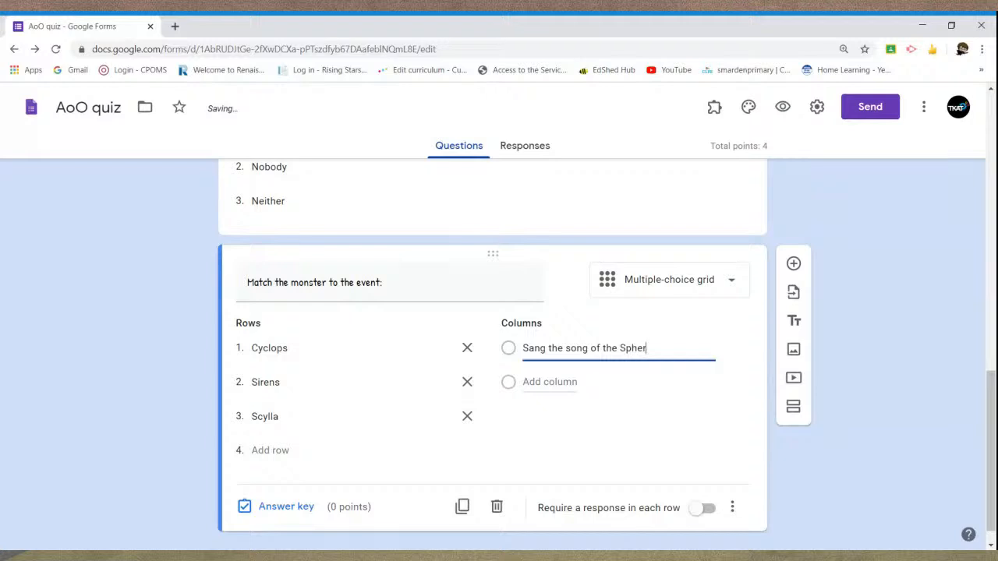
pyautogui.press('Return')
pyautogui.write('Was blinded in the eye')
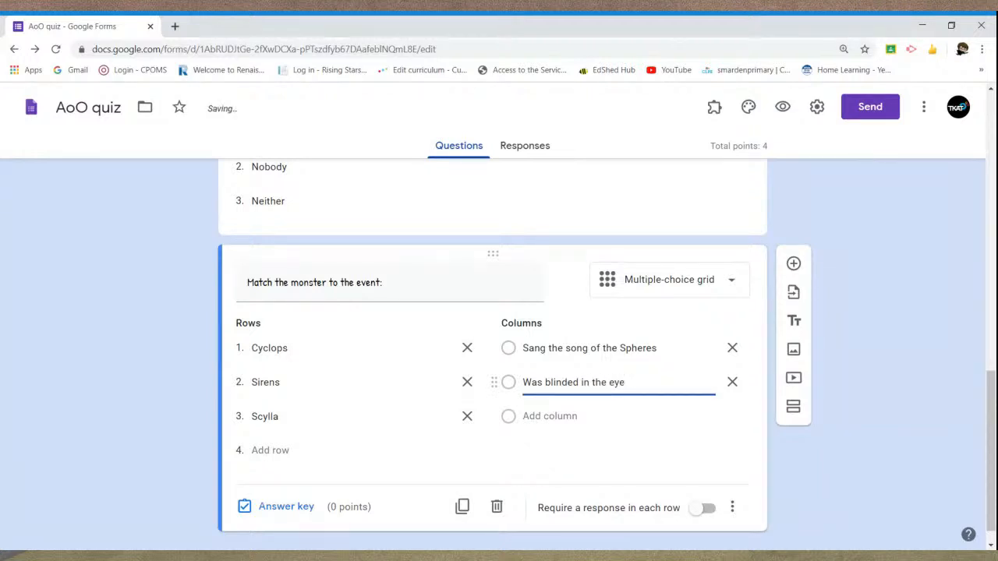
pyautogui.press('Return')
pyautogui.write('Ate s')
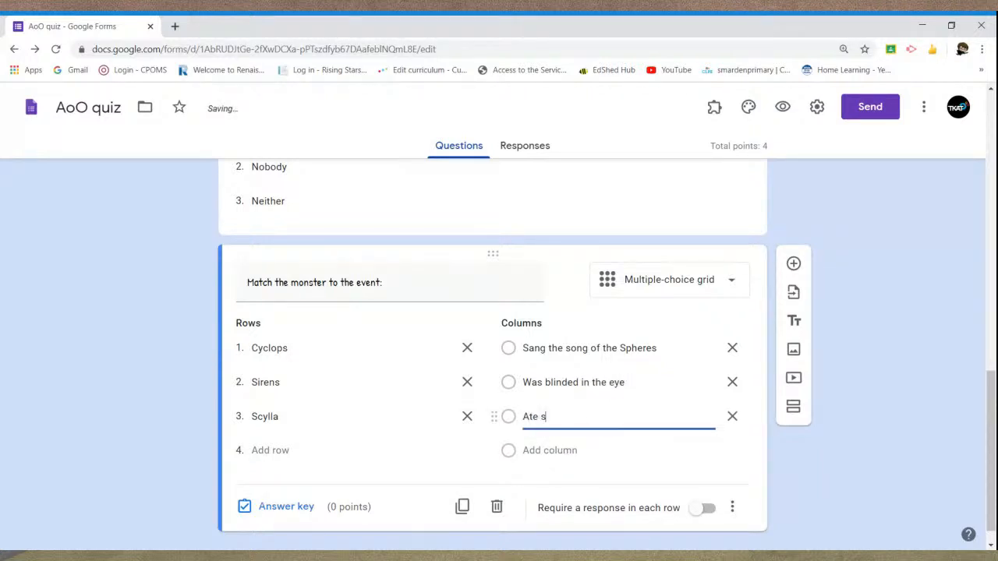
pyautogui.write('ix of his crew')
# In the grid's answer key, match Cyclops to being blinded, Sirens to the song and Scylla to eating six crew, with 1 point per row.
pyautogui.click(301, 507)
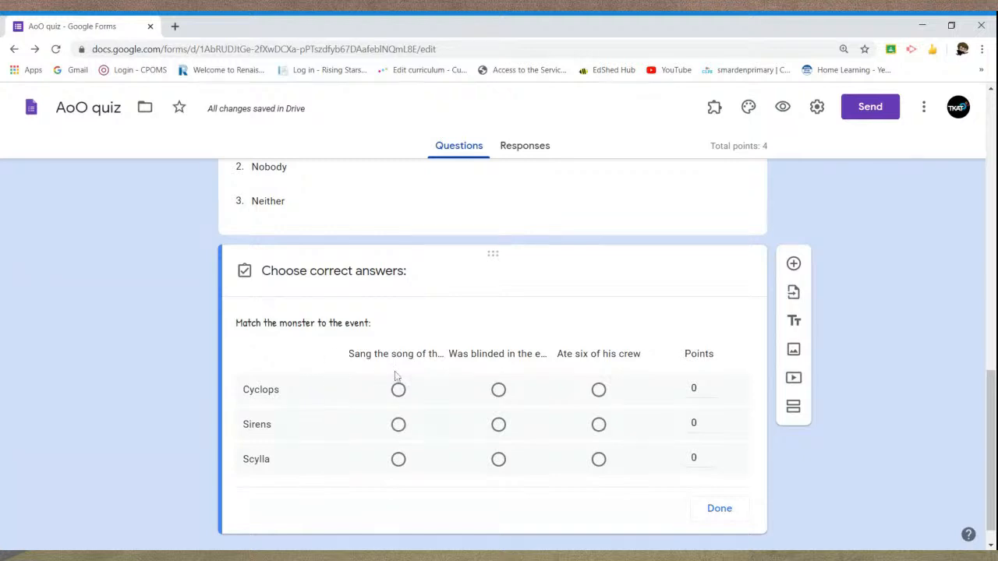
pyautogui.click(498, 391)
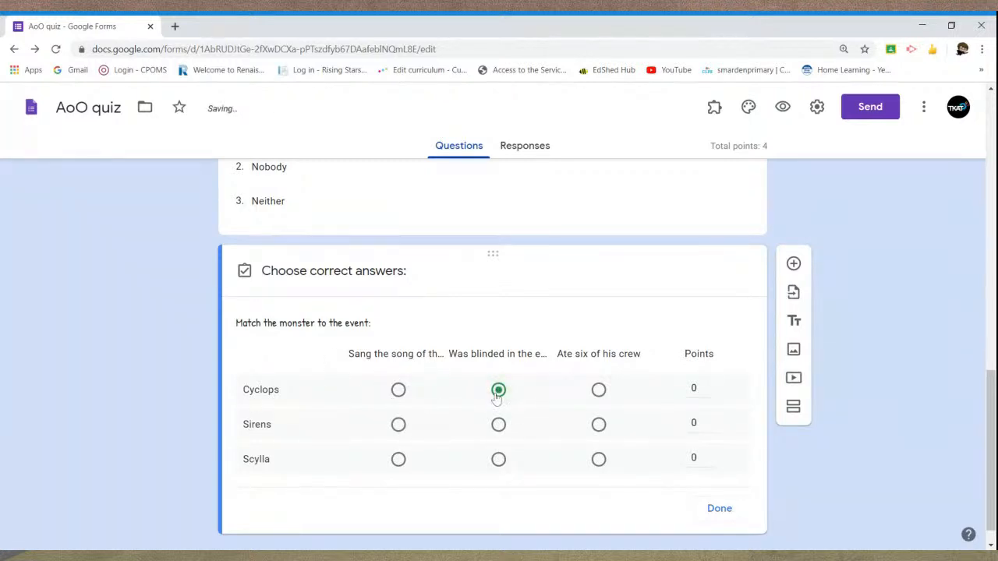
pyautogui.click(399, 426)
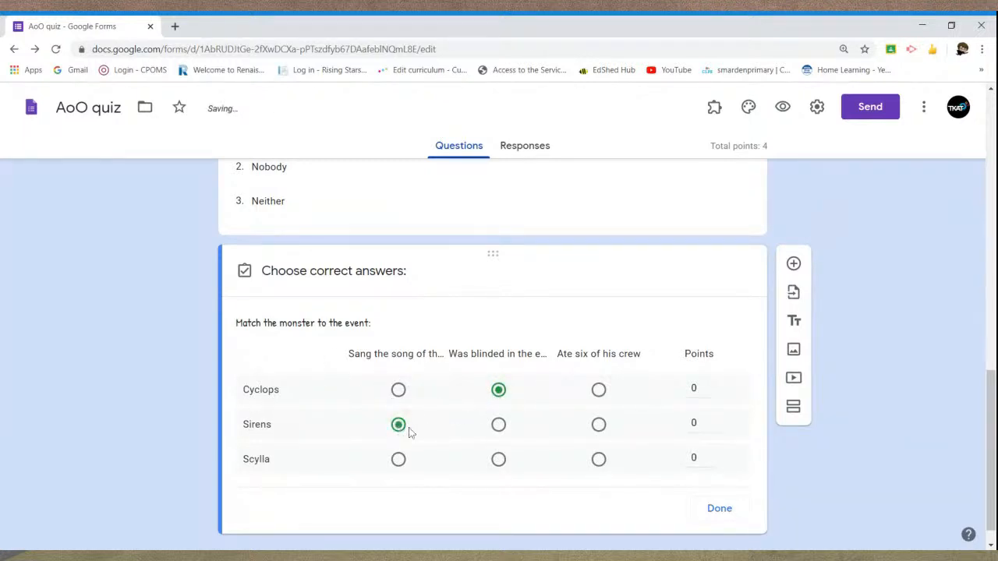
pyautogui.click(598, 460)
pyautogui.click(709, 385)
pyautogui.click(709, 419)
pyautogui.click(709, 454)
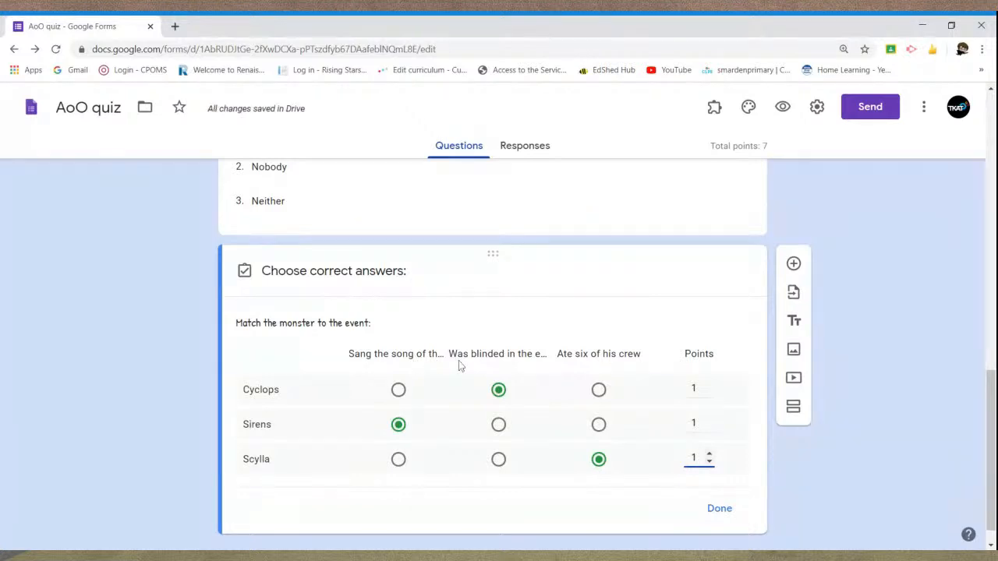
pyautogui.click(720, 511)
# Add a paragraph question after the grid asking "Read the passage below, does Odysseus like music?".
pyautogui.scroll(-1, 926, 463)
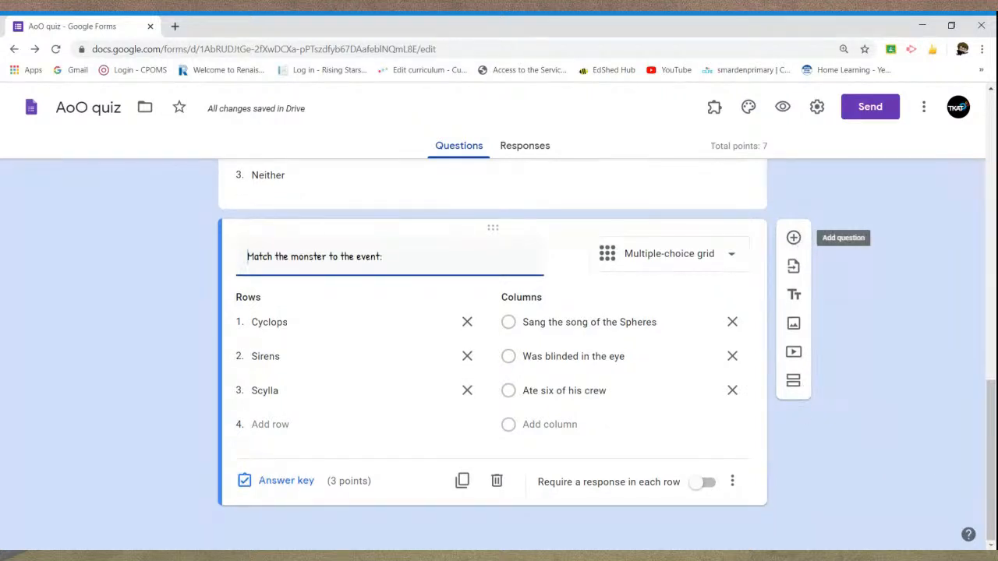
pyautogui.click(797, 238)
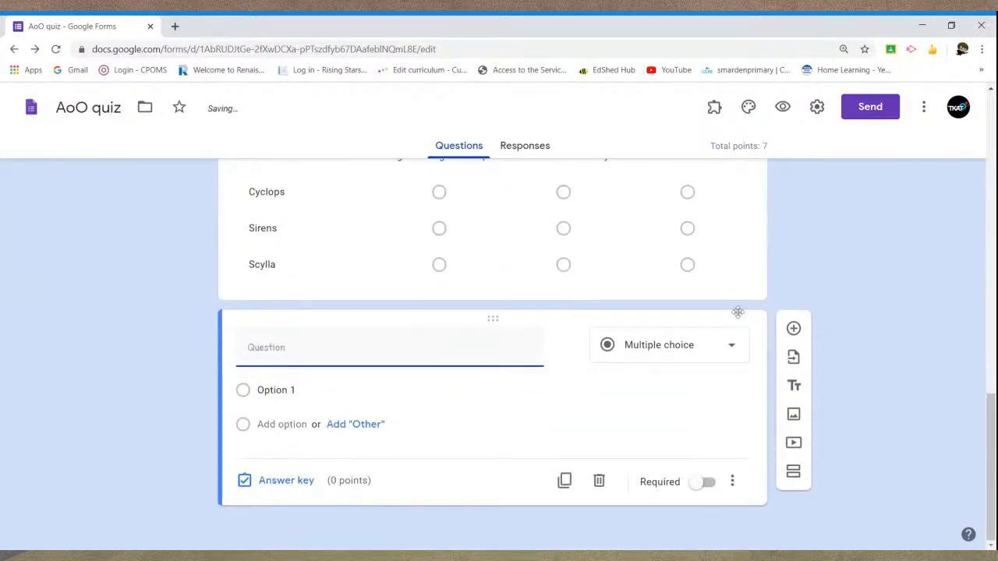
pyautogui.click(670, 348)
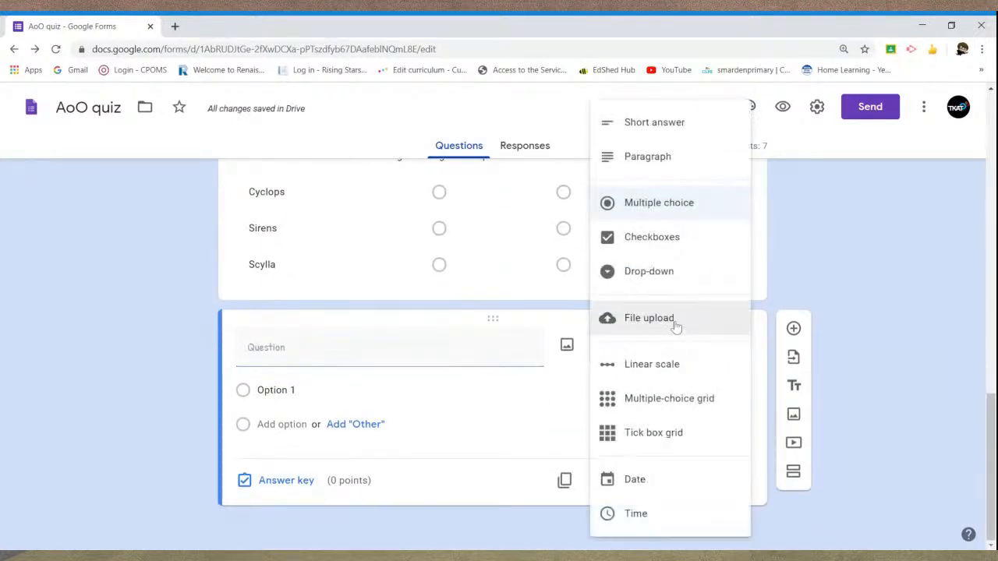
pyautogui.click(669, 164)
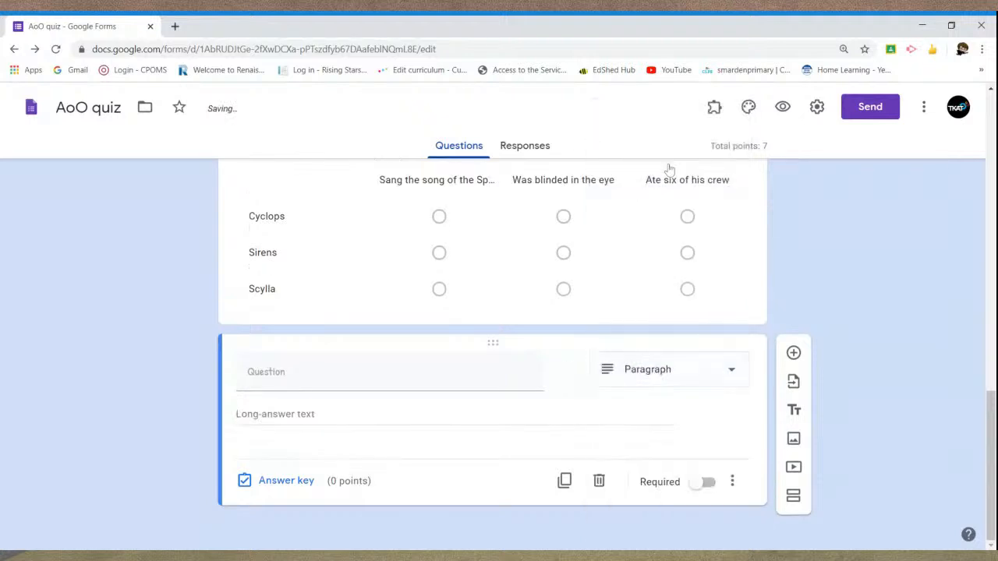
pyautogui.click(390, 372)
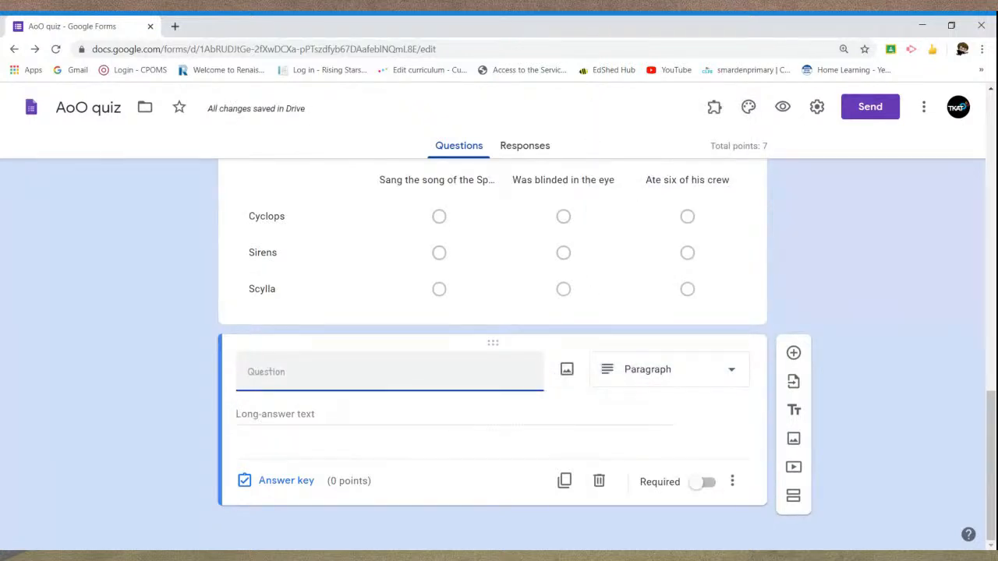
pyautogui.write('Read the passage below,')
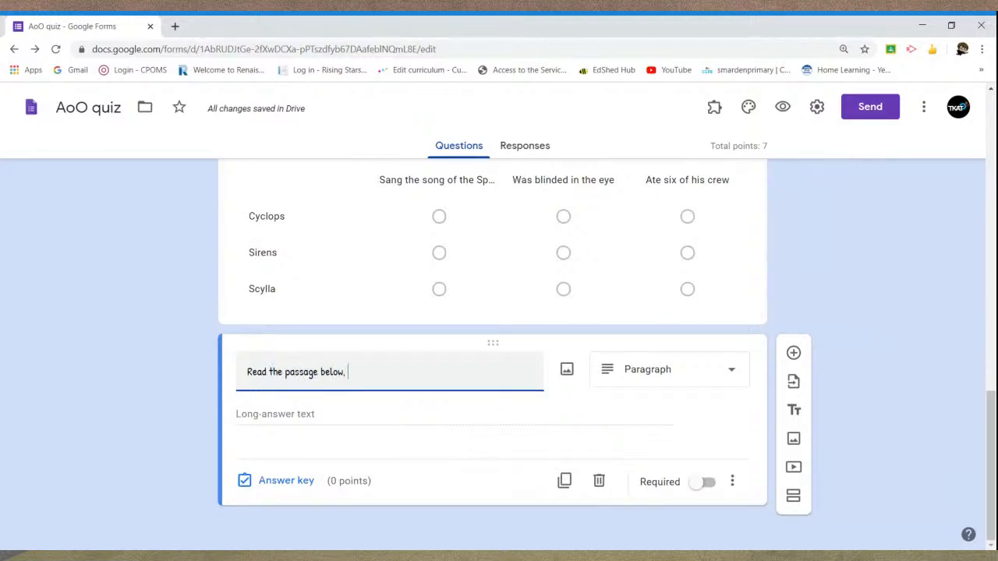
pyautogui.write(' does Ody')
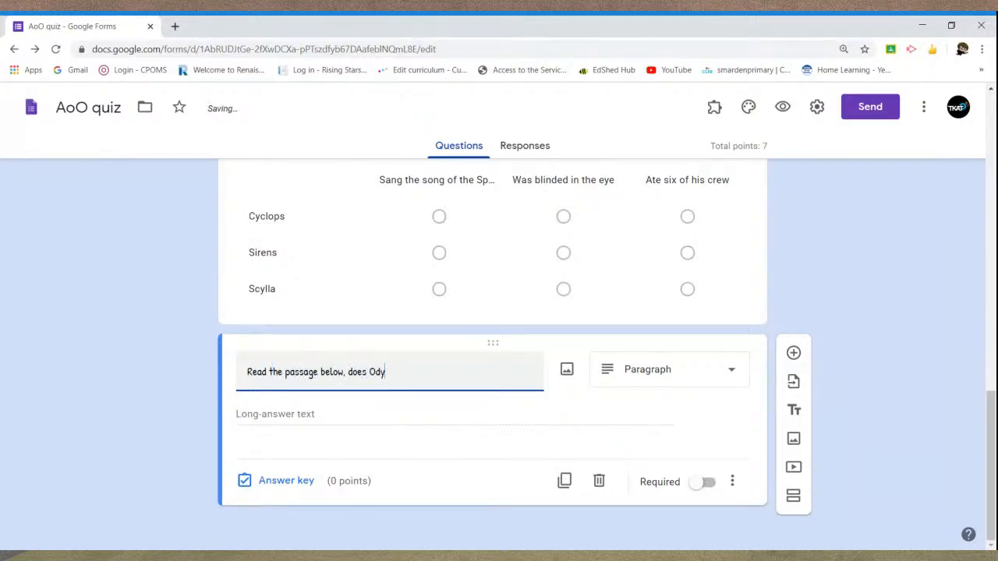
pyautogui.write('sseys like music?')
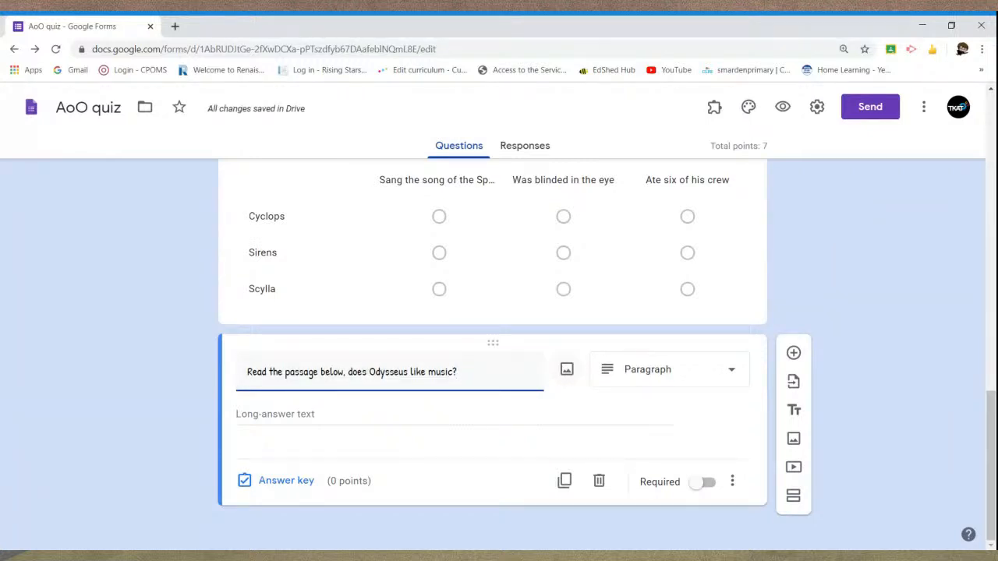
# Upload the photo of the Song of the Spheres book passage into the music question and check how it displays.
pyautogui.click(568, 374)
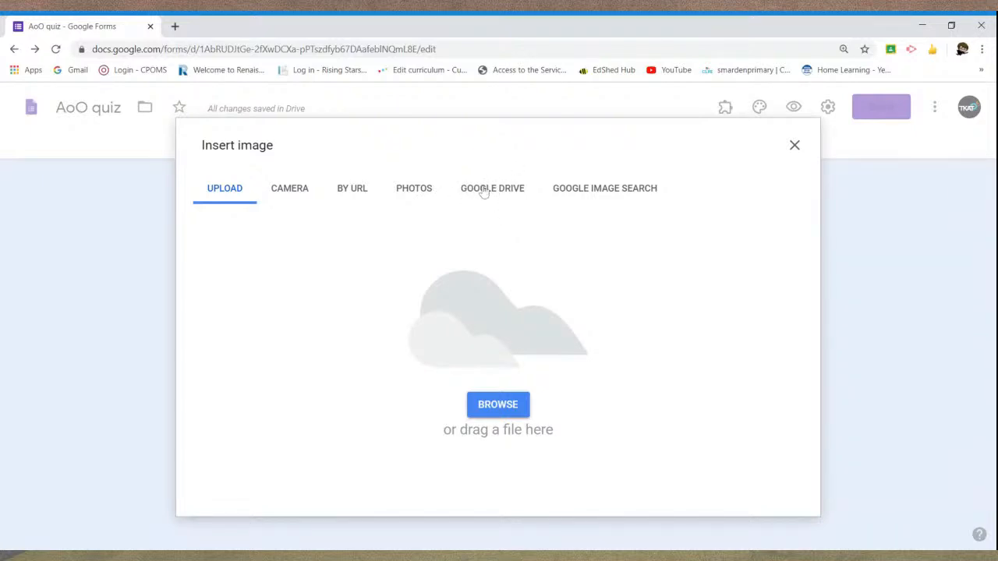
pyautogui.click(500, 405)
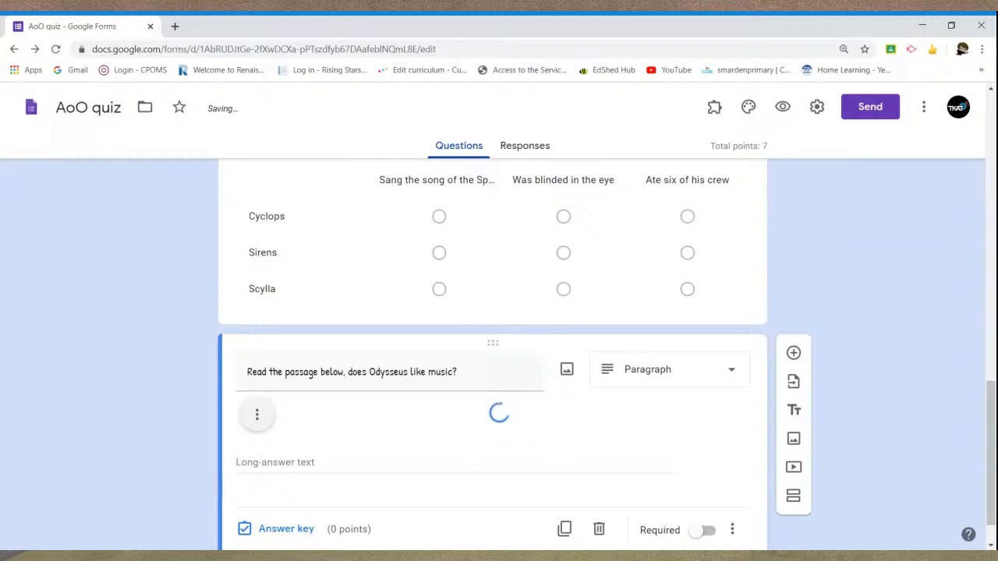
pyautogui.scroll(-3, 563, 343)
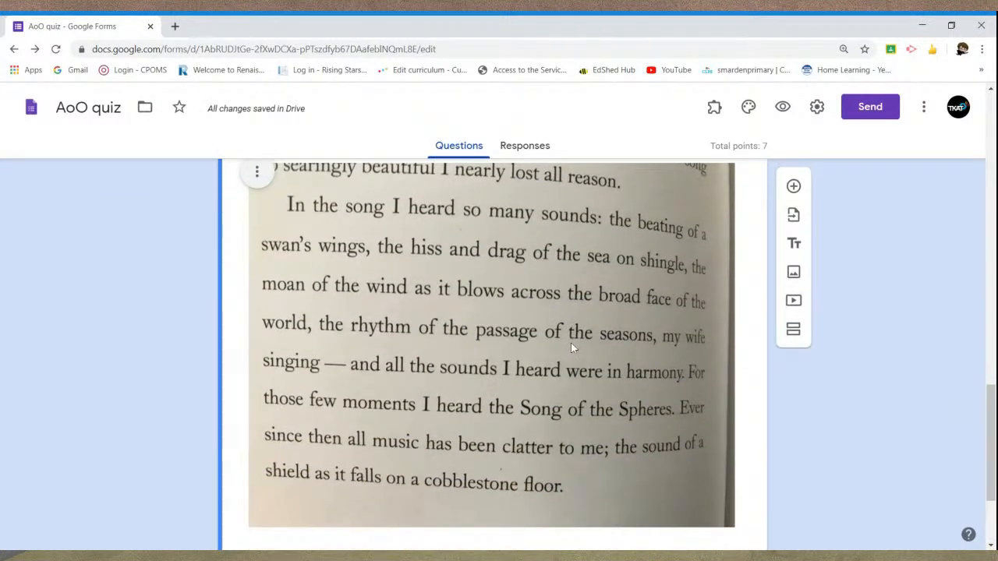
pyautogui.scroll(1, 571, 343)
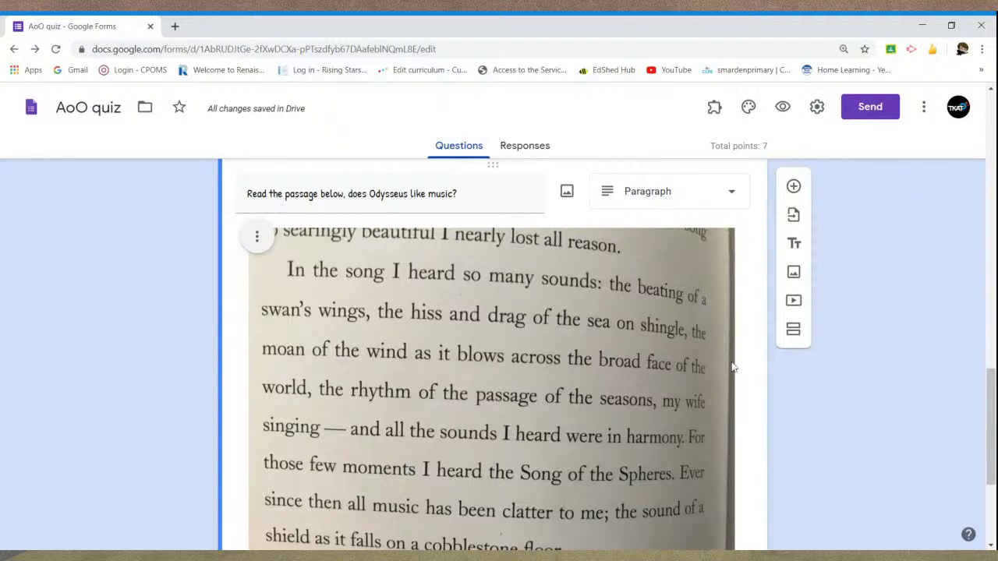
pyautogui.scroll(-3, 696, 360)
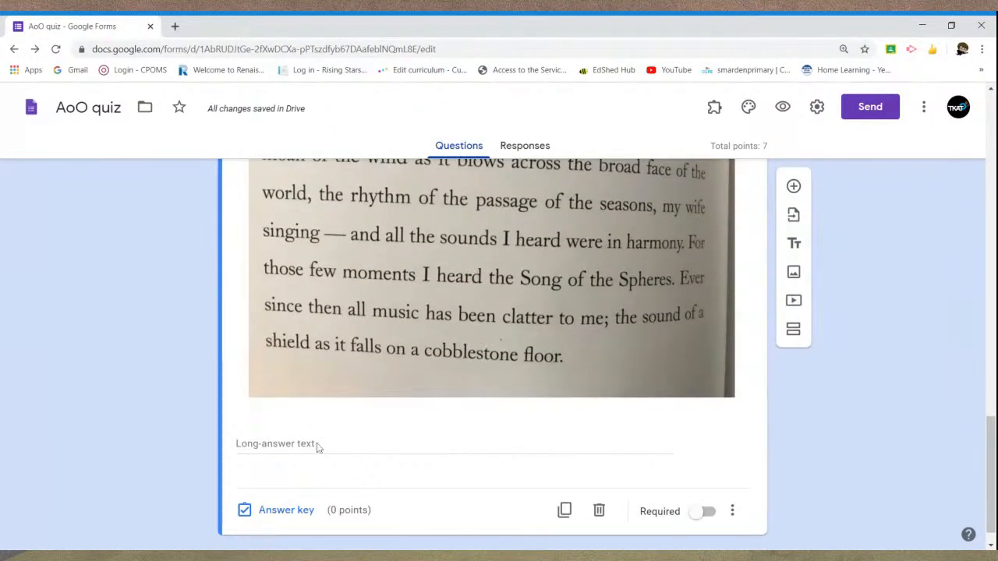
# Set the music question's answer key to 3 points without adding answer feedback.
pyautogui.scroll(2, 507, 401)
pyautogui.scroll(1, 527, 398)
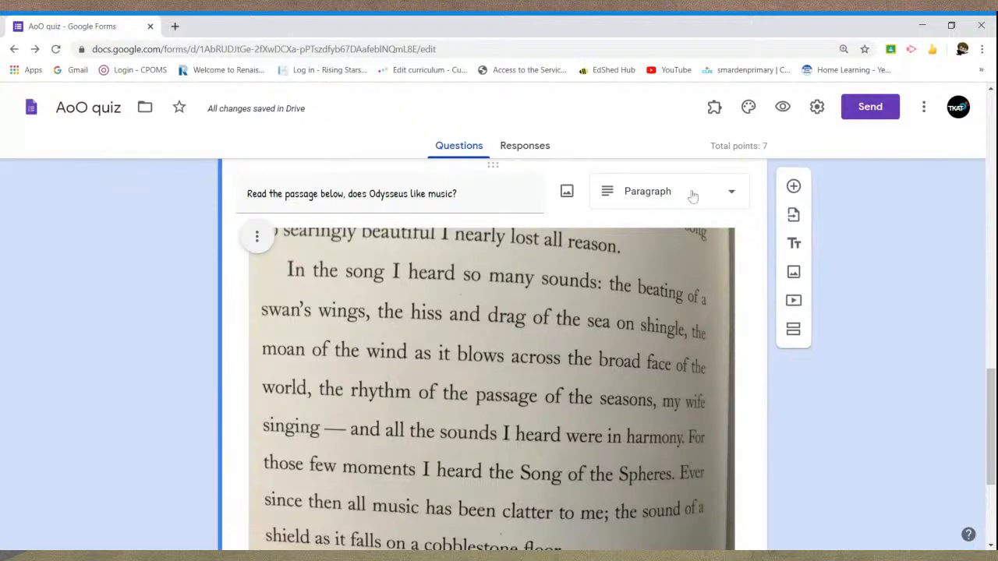
pyautogui.scroll(-3, 648, 301)
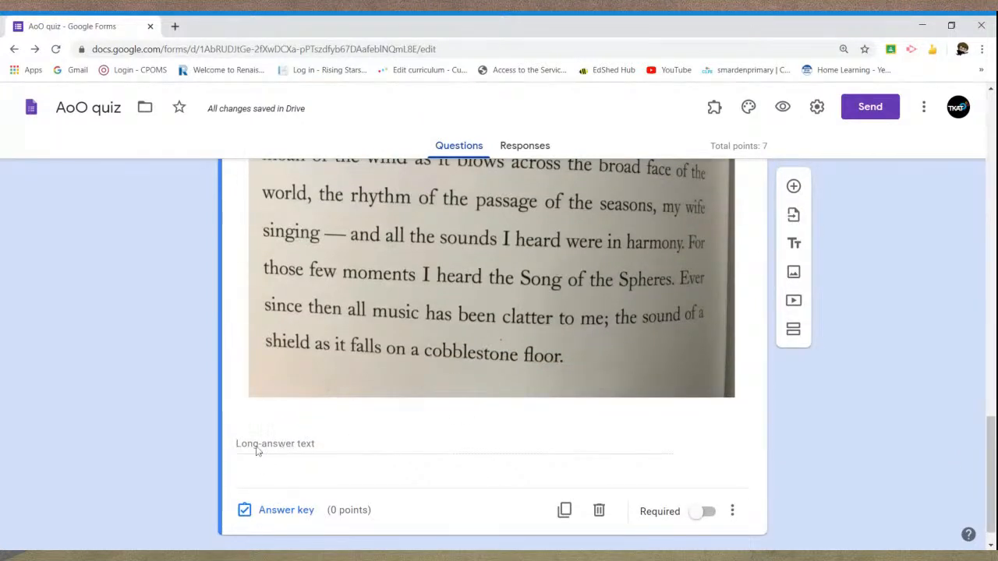
pyautogui.click(290, 511)
pyautogui.click(709, 394)
pyautogui.click(709, 394)
pyautogui.click(709, 393)
pyautogui.scroll(-5, 730, 376)
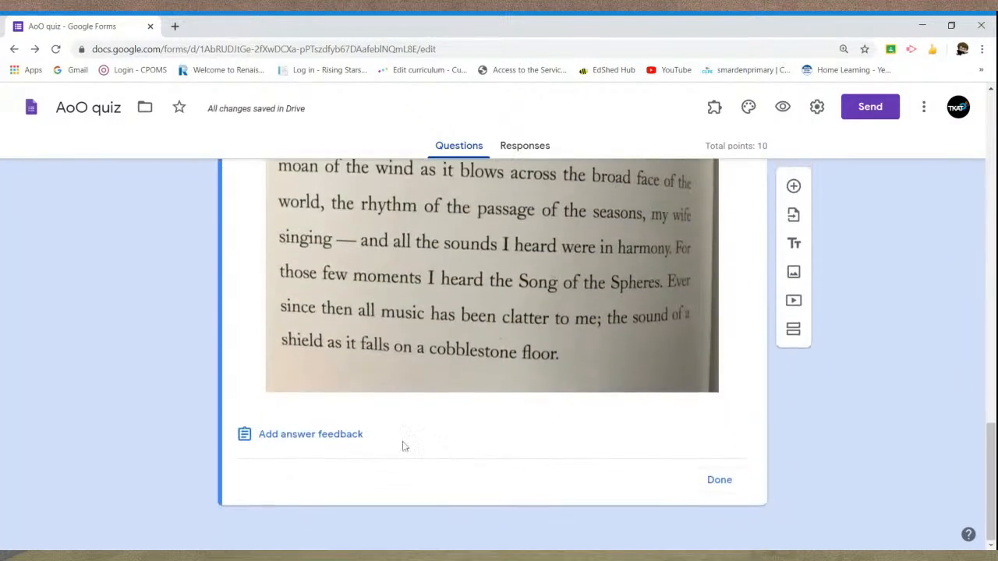
pyautogui.click(715, 490)
# Try marking the music question as required.
pyautogui.scroll(-2, 689, 338)
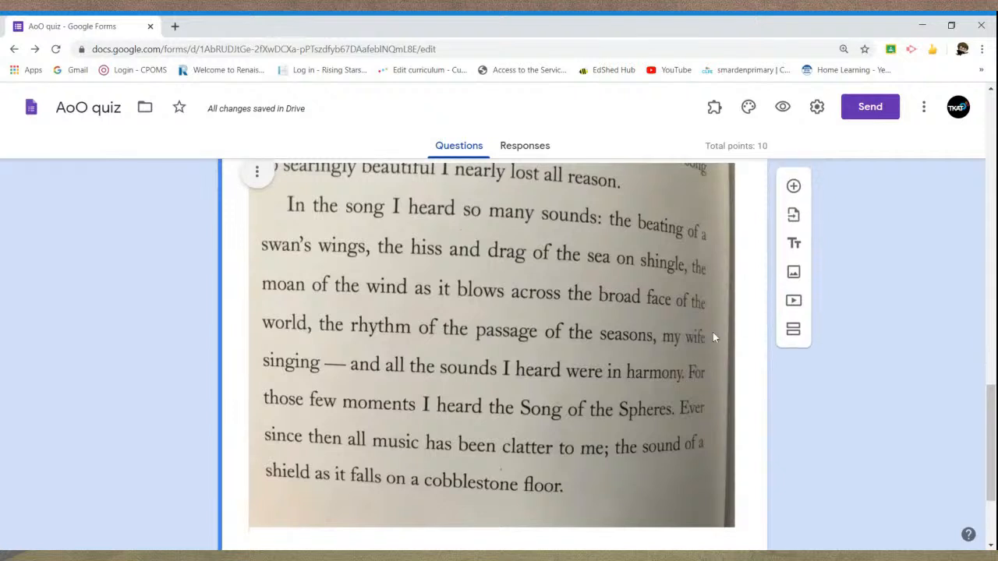
pyautogui.scroll(-2, 711, 335)
pyautogui.scroll(-1, 712, 337)
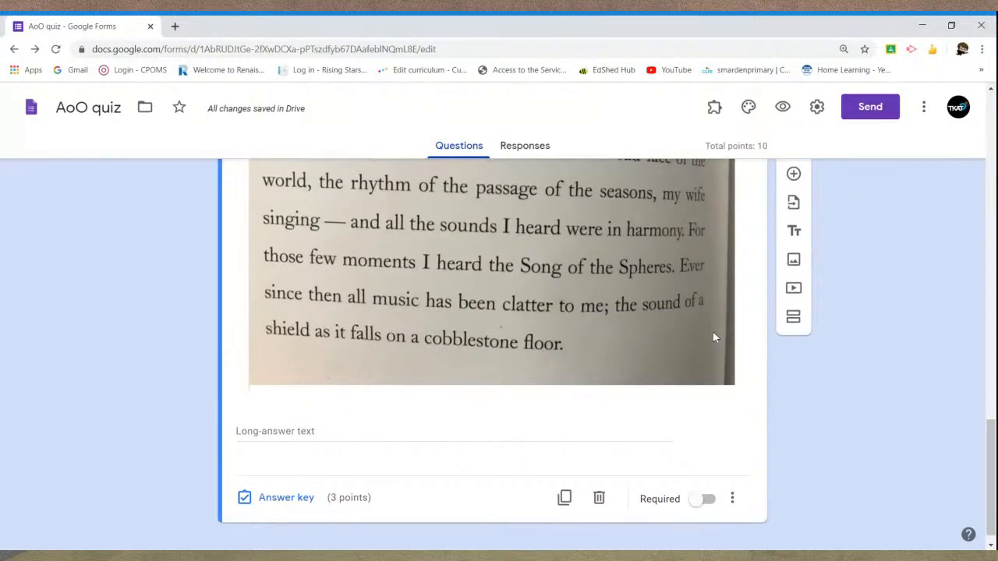
pyautogui.click(702, 483)
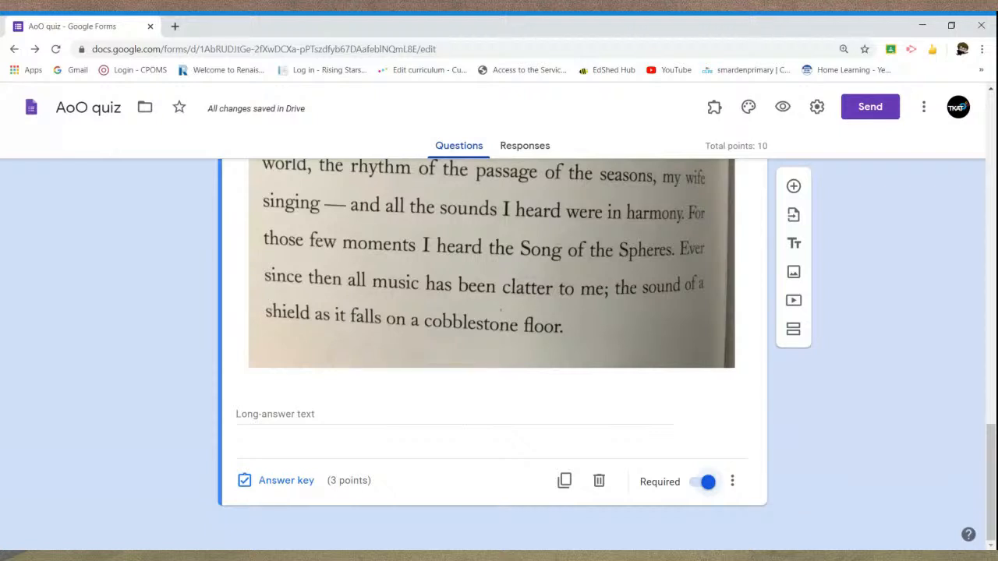
pyautogui.click(701, 484)
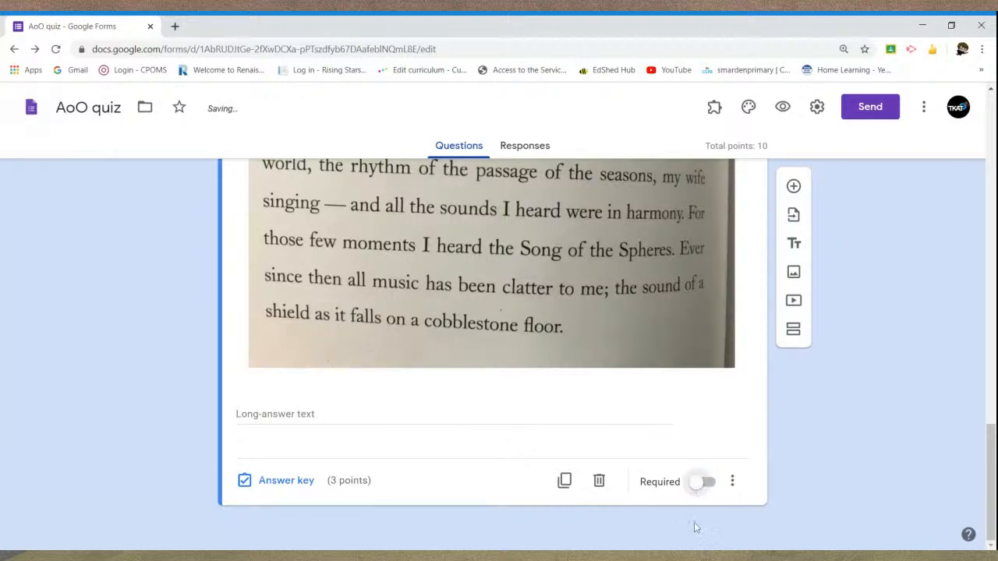
# Add the description "As a three mark question, please justify your answers as fully as possible." to the music question.
pyautogui.click(733, 488)
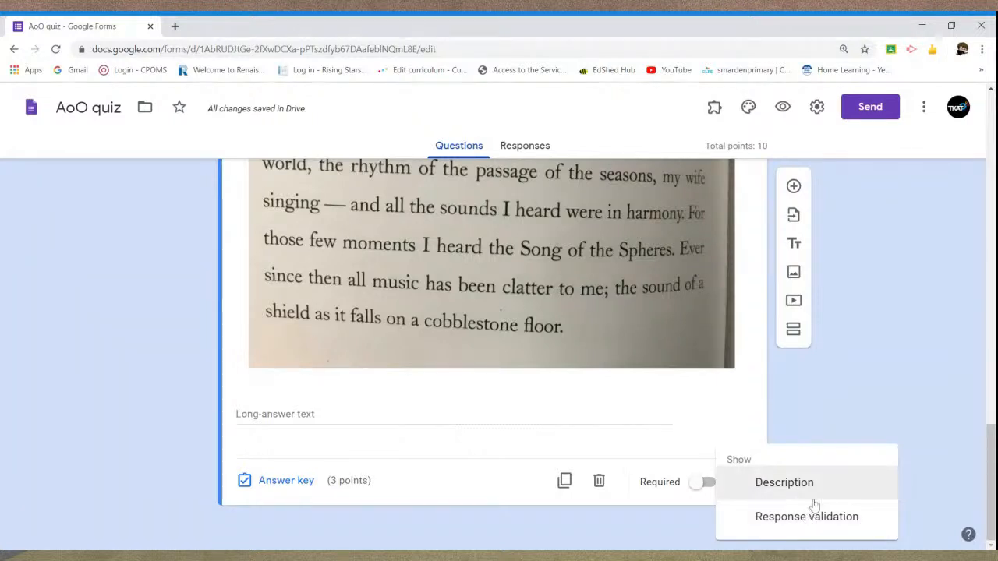
pyautogui.click(784, 483)
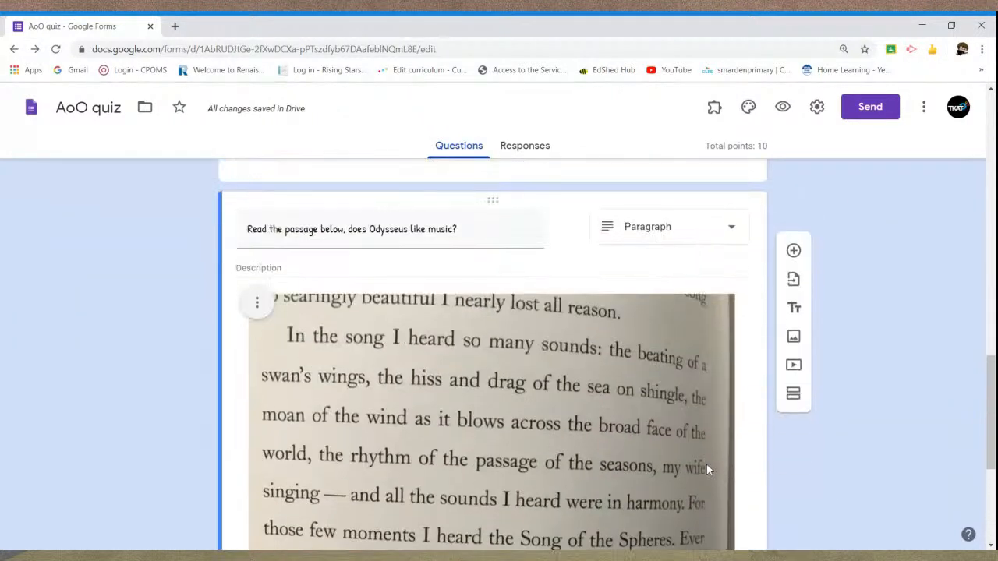
pyautogui.click(288, 268)
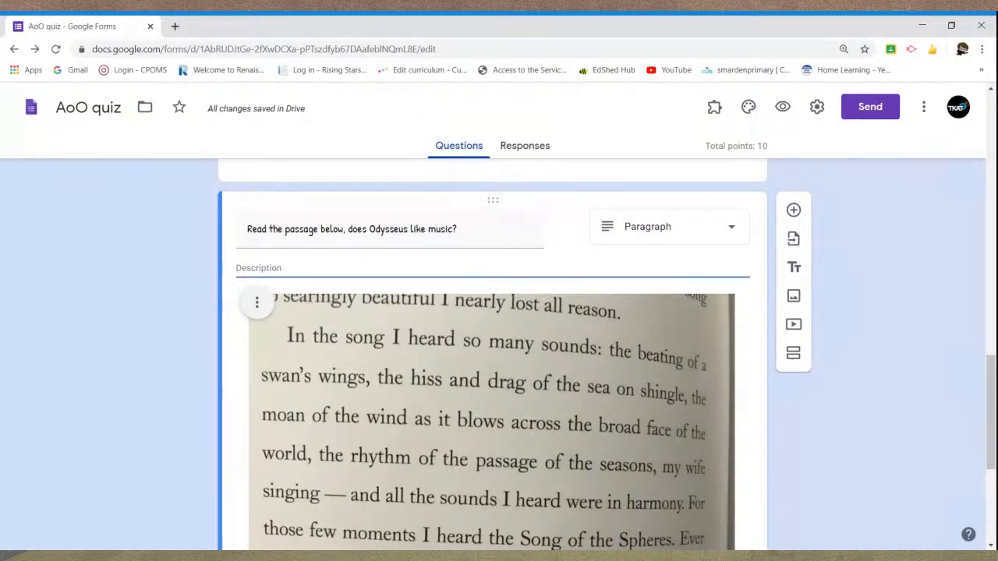
pyautogui.write('As a three mark questio')
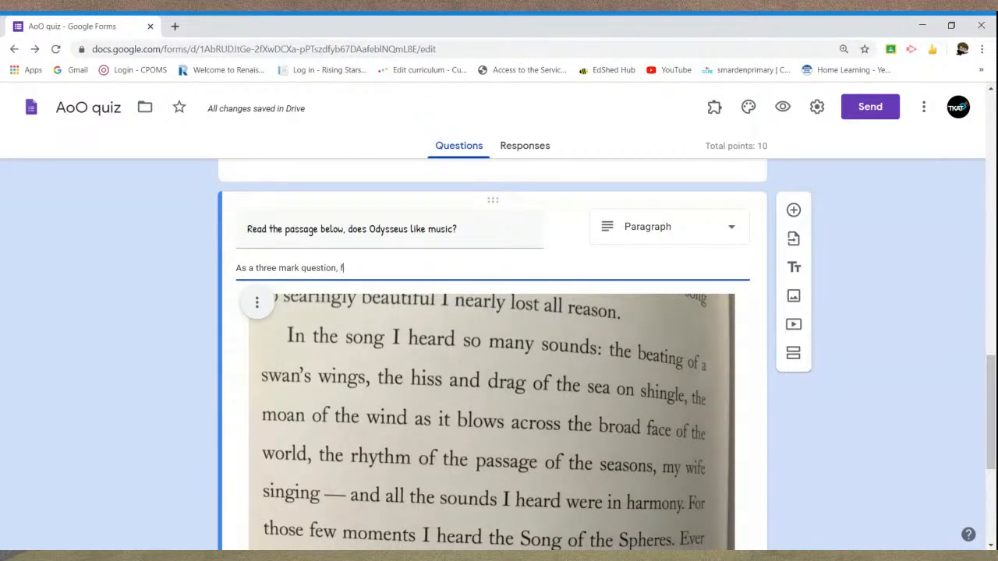
pyautogui.write('n, please justify your answers as fully as possible.')
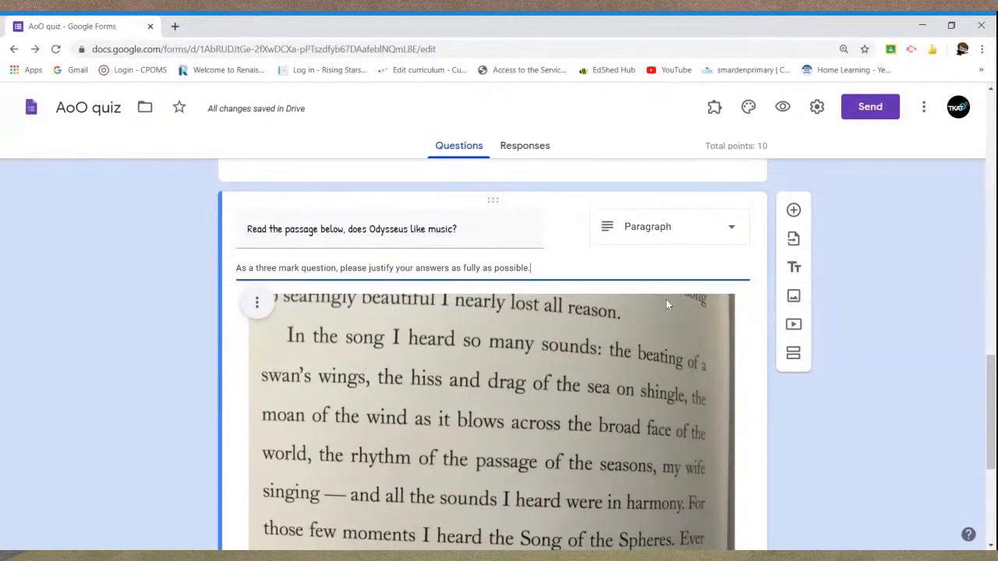
# Add response validation to the music question that requires a minimum length of 50 characters.
pyautogui.scroll(-1, 667, 304)
pyautogui.scroll(-4, 666, 304)
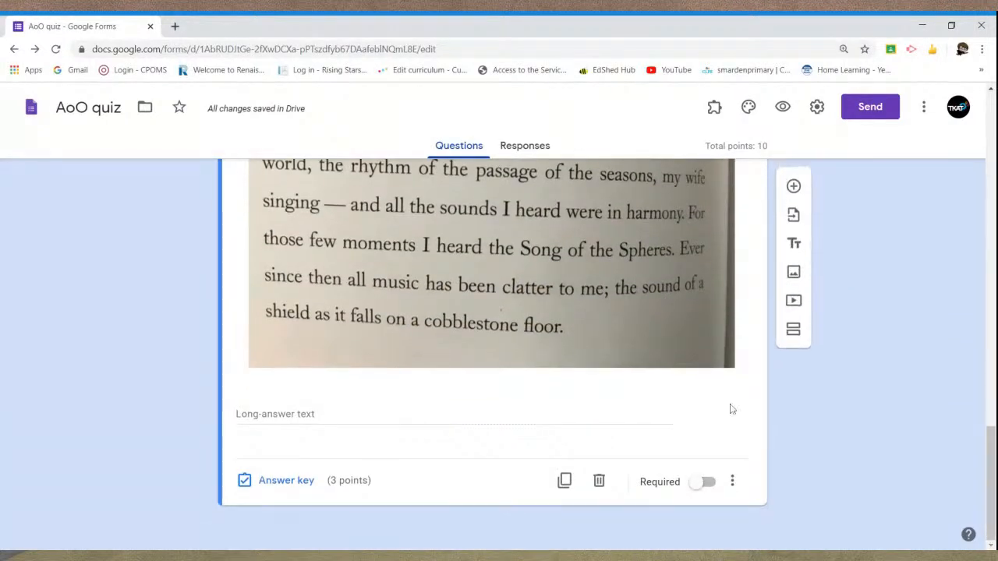
pyautogui.click(735, 484)
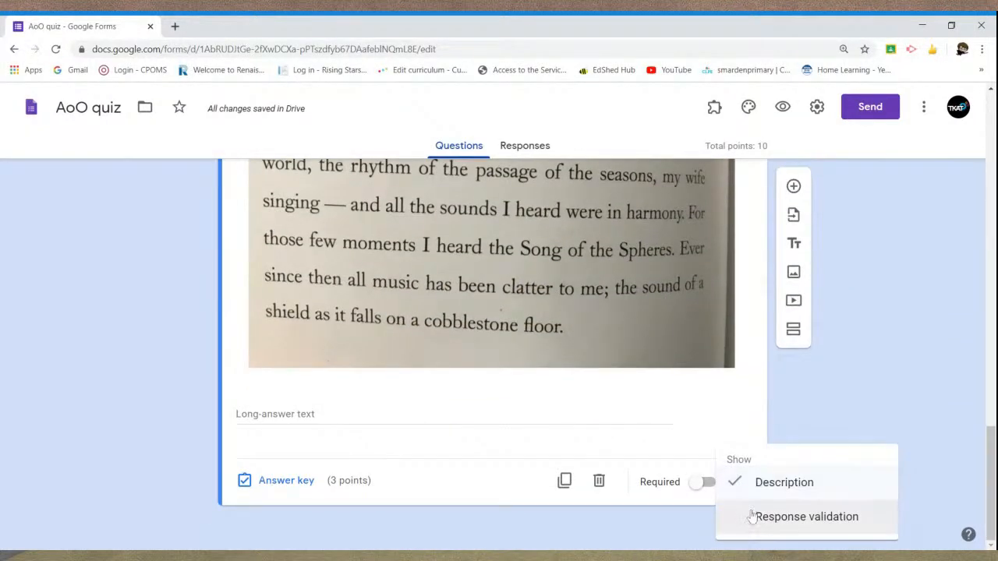
pyautogui.click(750, 518)
pyautogui.scroll(-1, 657, 433)
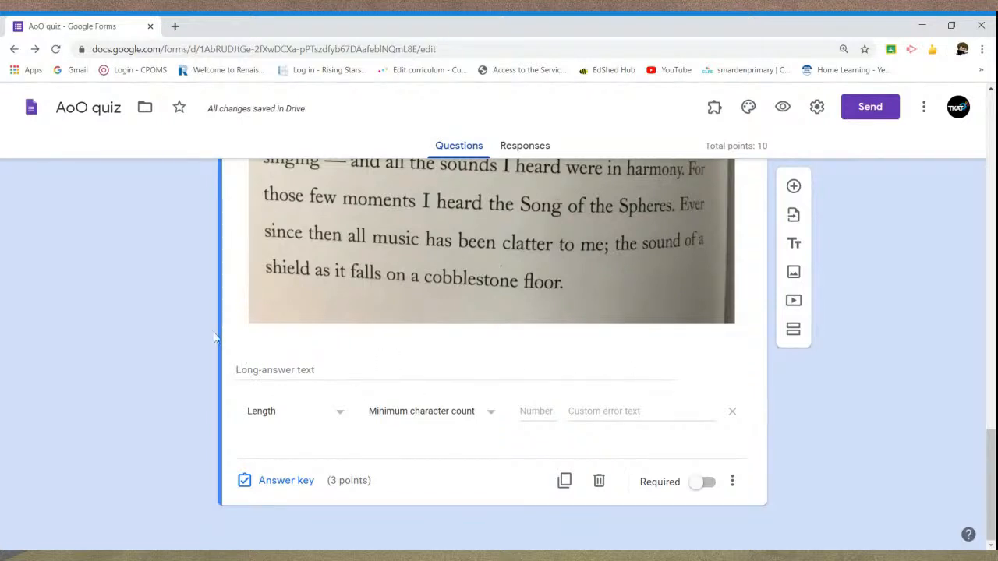
pyautogui.click(286, 421)
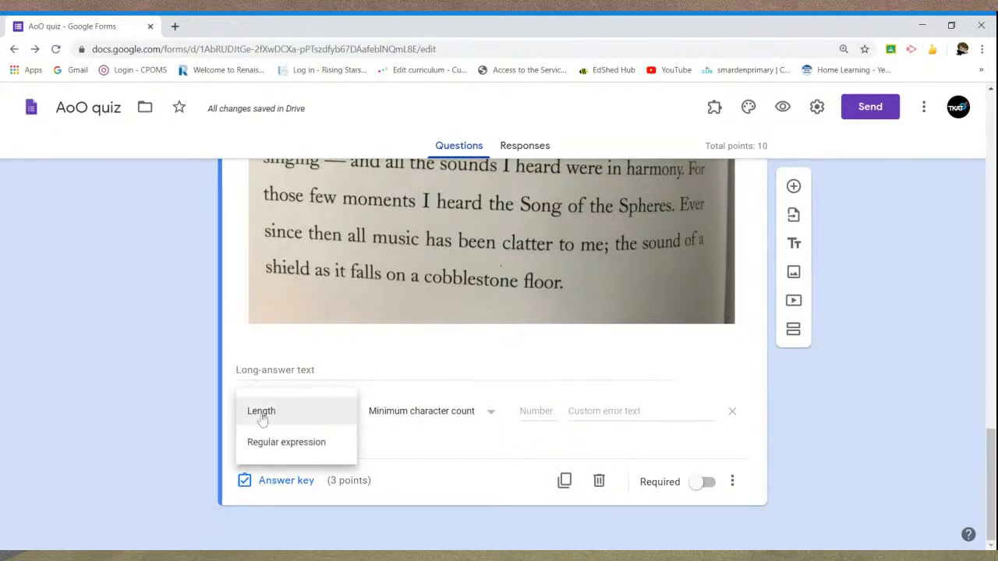
pyautogui.click(263, 419)
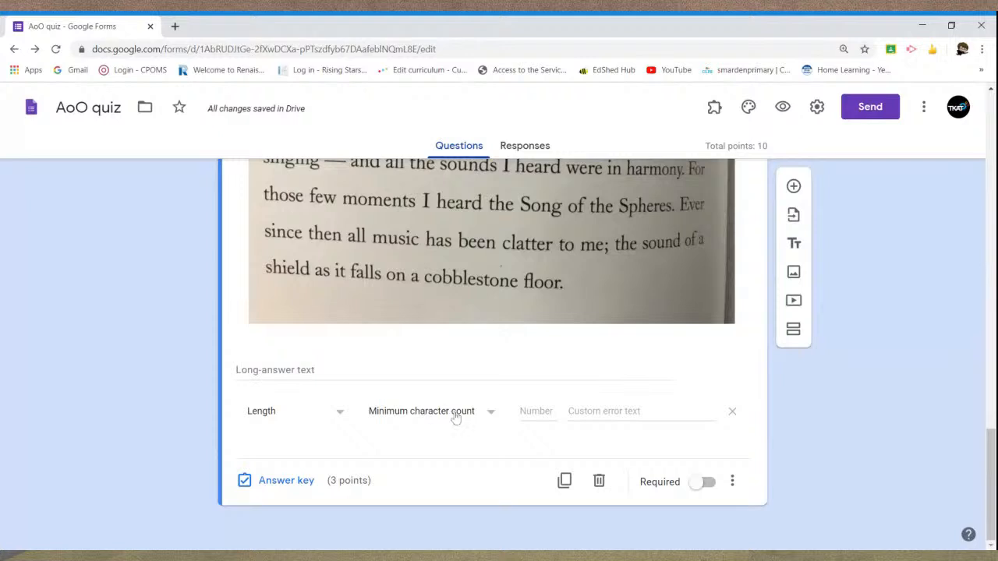
pyautogui.click(536, 412)
pyautogui.write('50')
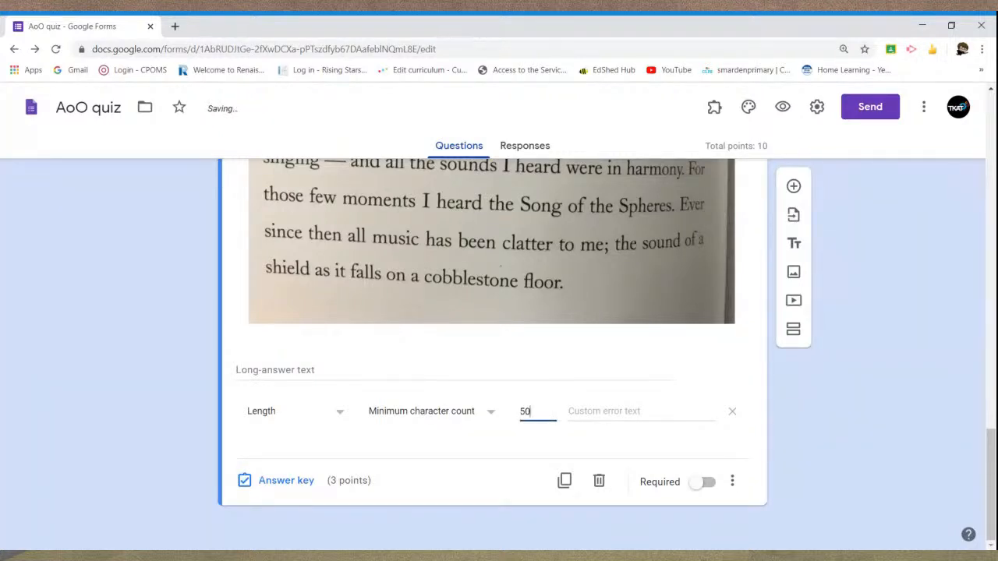
pyautogui.click(610, 446)
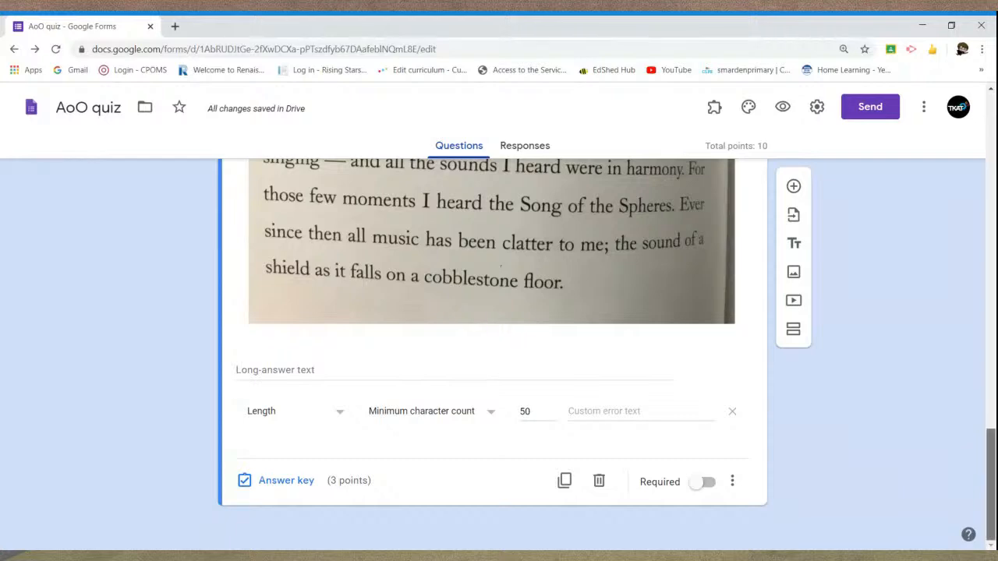
# In the form settings, limit respondents to 1 response and show a progress bar.
pyautogui.moveTo(991, 468); pyautogui.dragTo(992, 108)
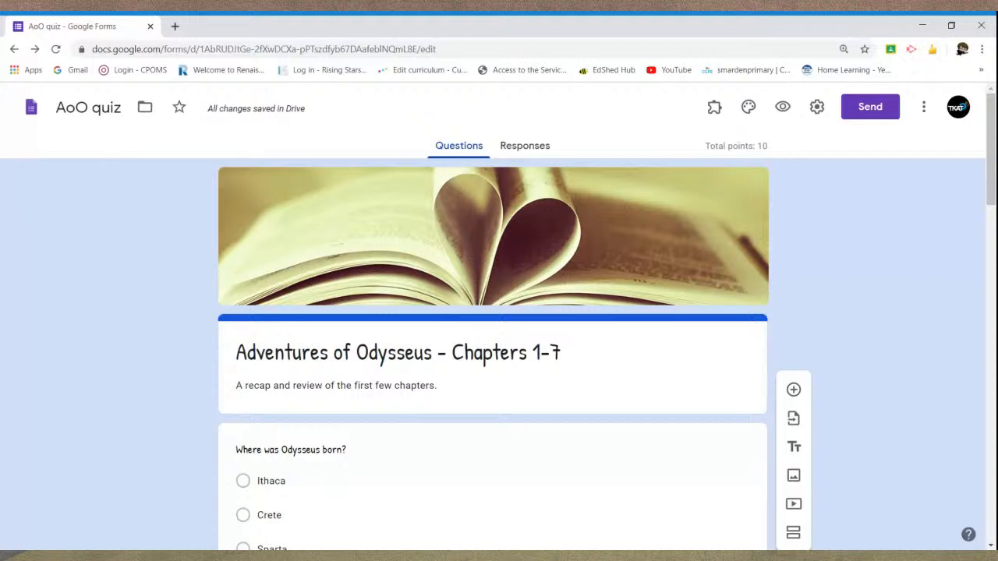
pyautogui.click(818, 109)
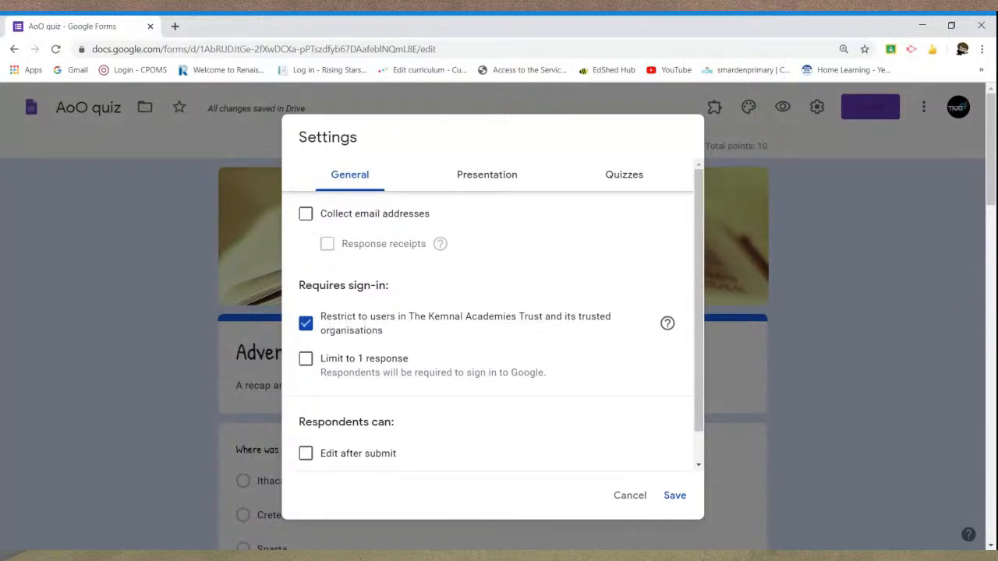
pyautogui.scroll(-1, 538, 325)
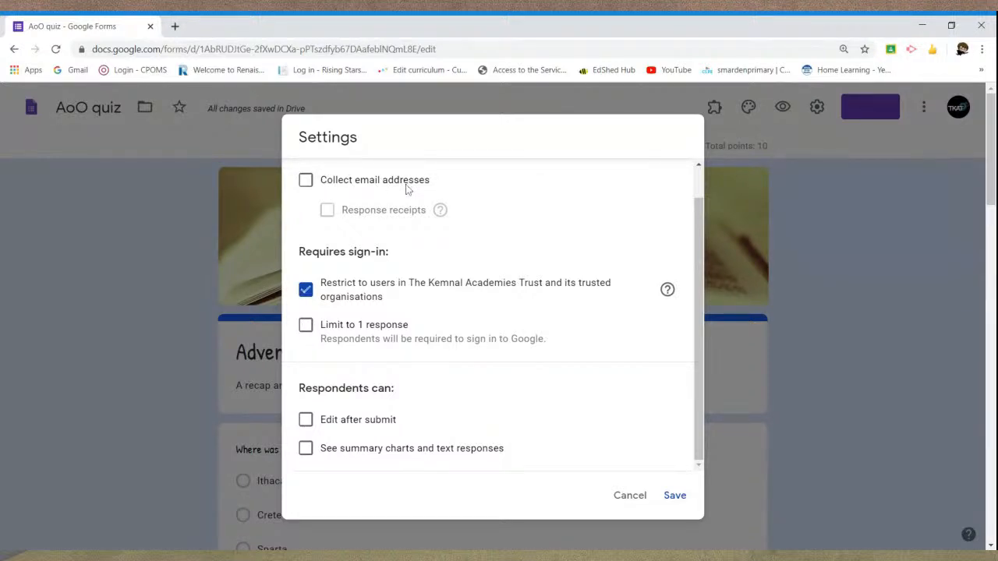
pyautogui.click(306, 328)
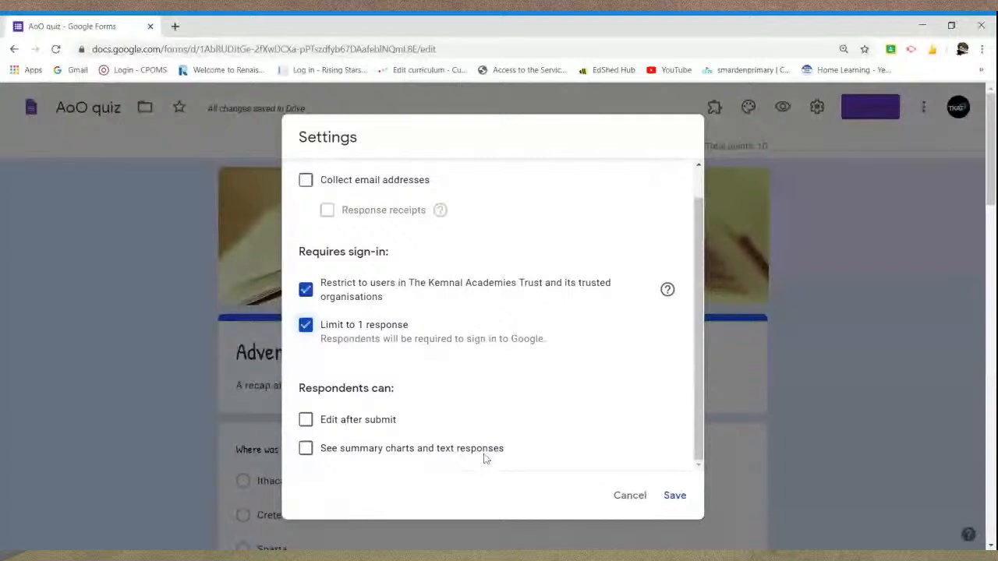
pyautogui.scroll(1, 483, 458)
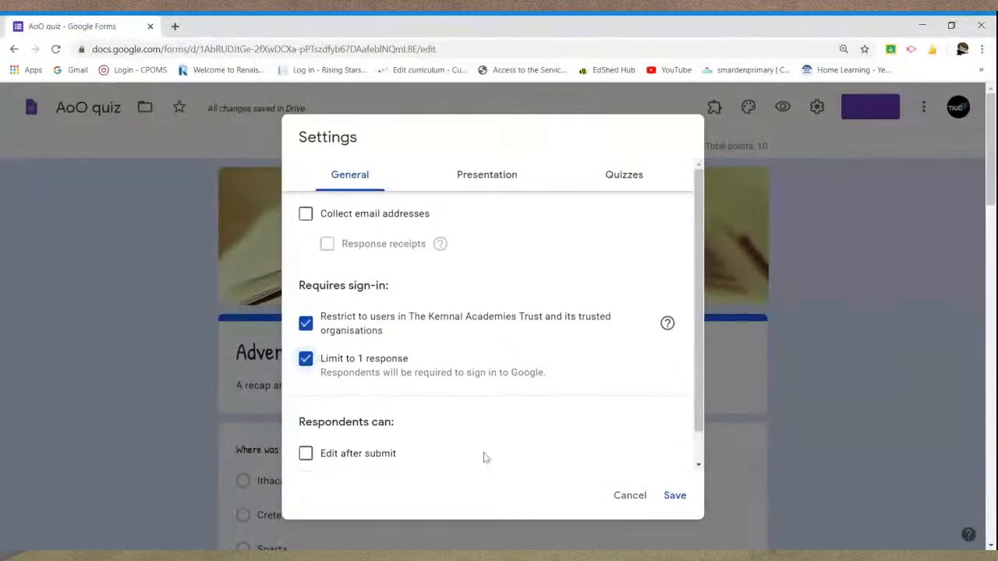
pyautogui.click(512, 182)
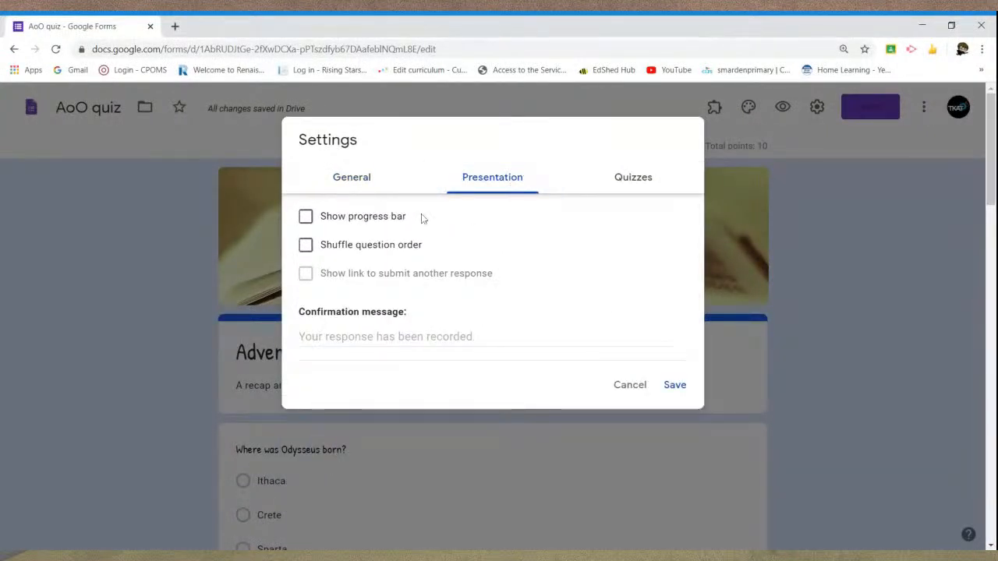
pyautogui.click(367, 221)
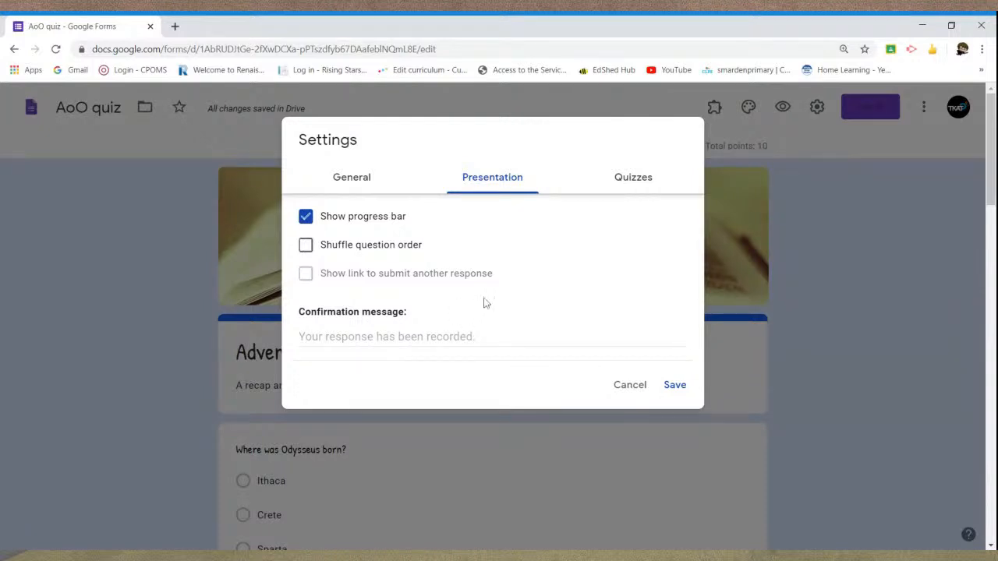
# Set quiz marks to release later after manual review, hide correct answers from respondents, and save the settings.
pyautogui.click(638, 191)
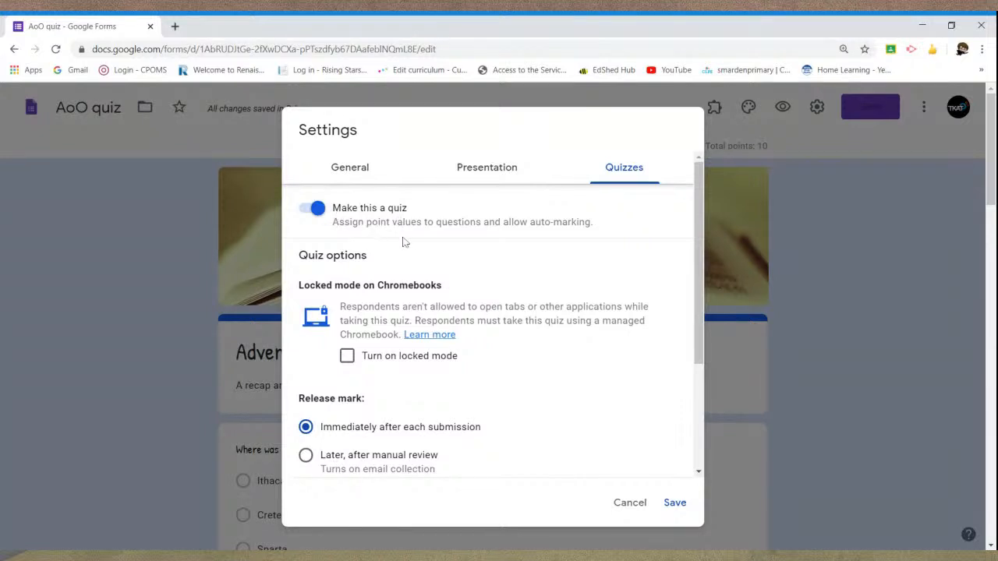
pyautogui.scroll(-2, 487, 316)
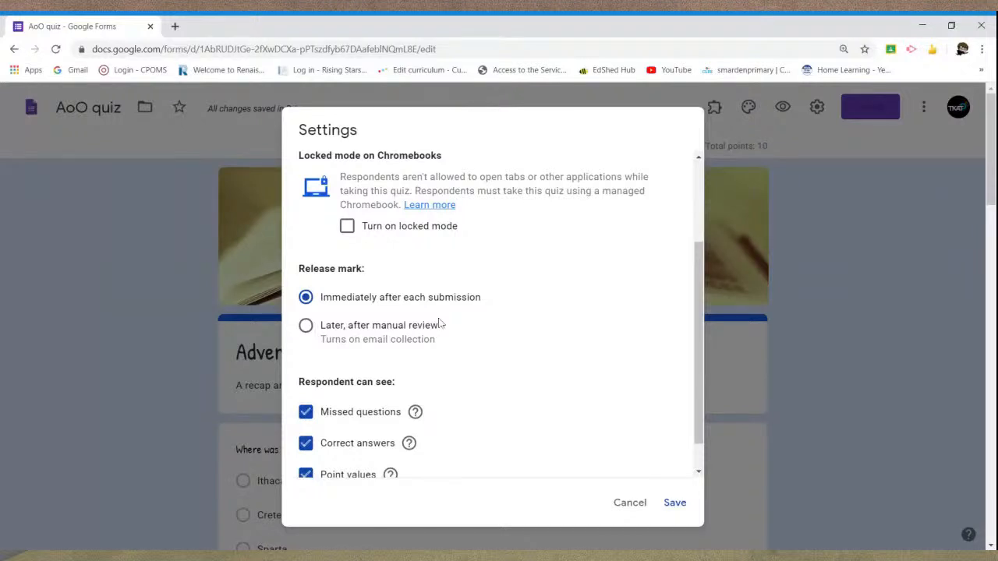
pyautogui.click(306, 326)
pyautogui.scroll(-1, 588, 315)
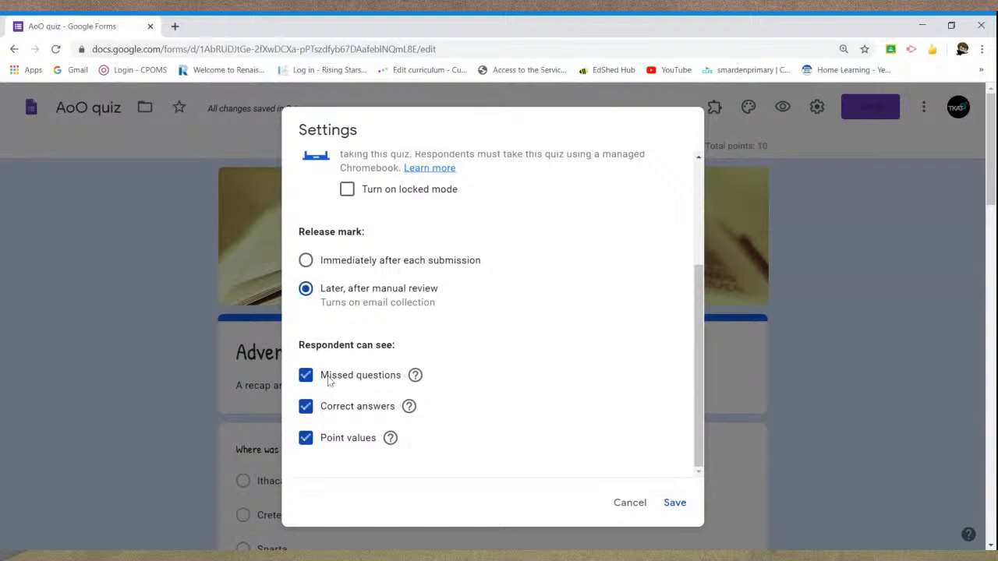
pyautogui.click(307, 409)
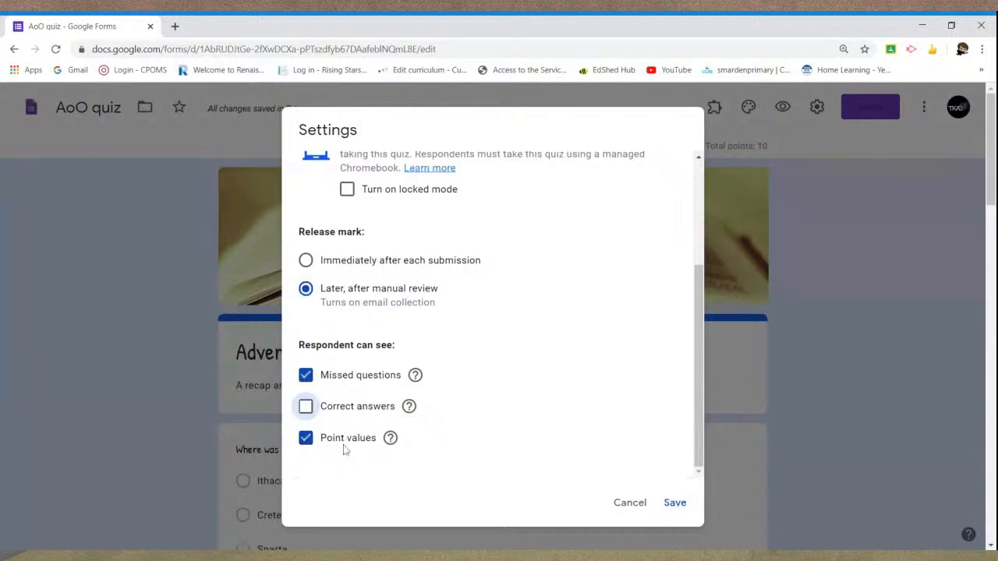
pyautogui.click(676, 506)
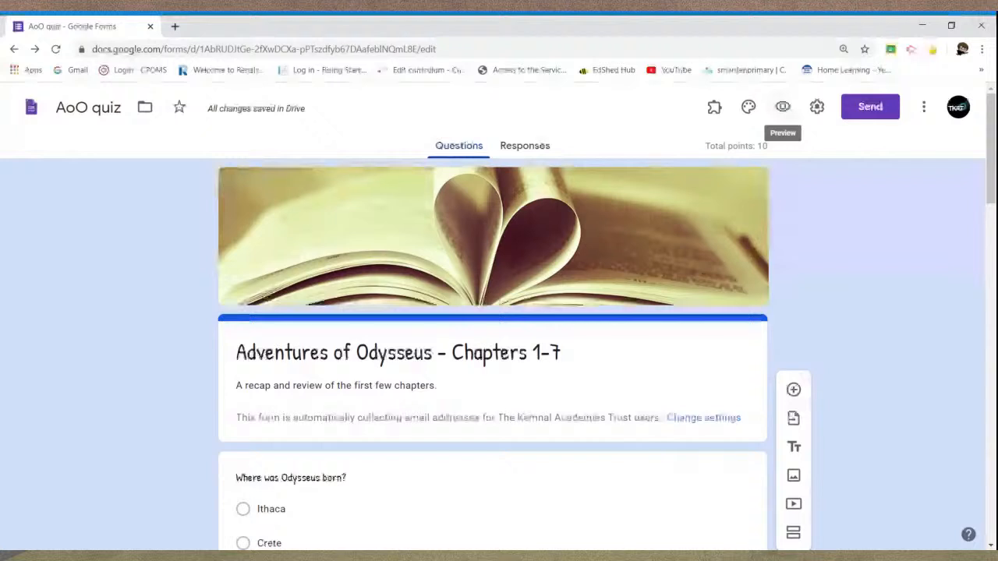
# Preview the quiz and answer Ithaca for Odysseus's birthplace and "Athena" for the golden apple question.
pyautogui.click(783, 107)
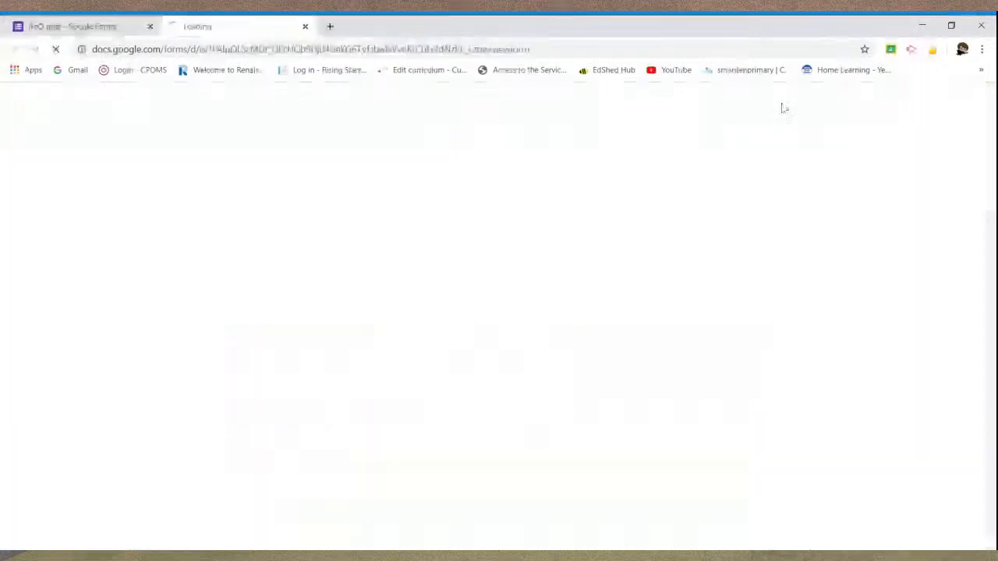
pyautogui.scroll(-1, 329, 178)
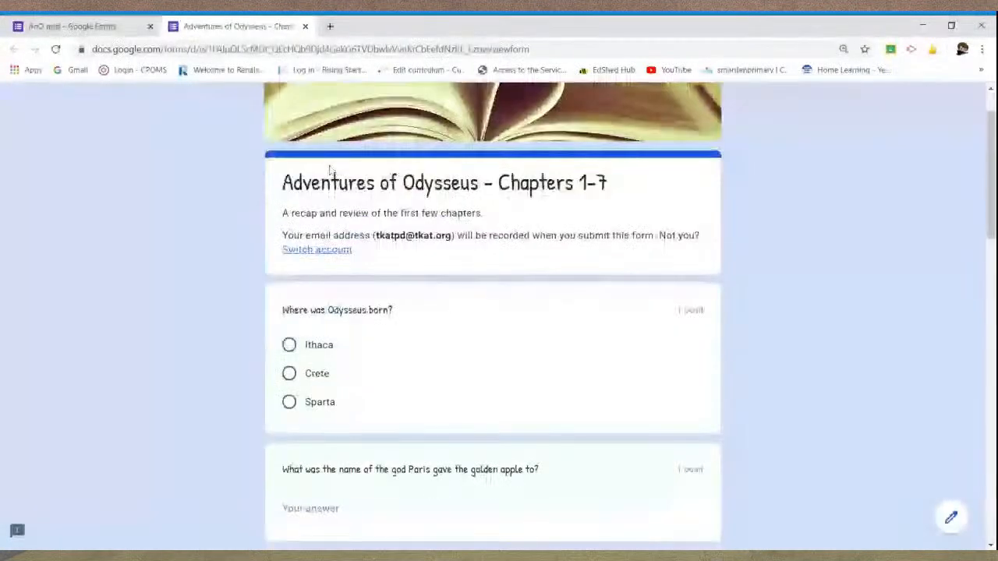
pyautogui.scroll(-1, 397, 276)
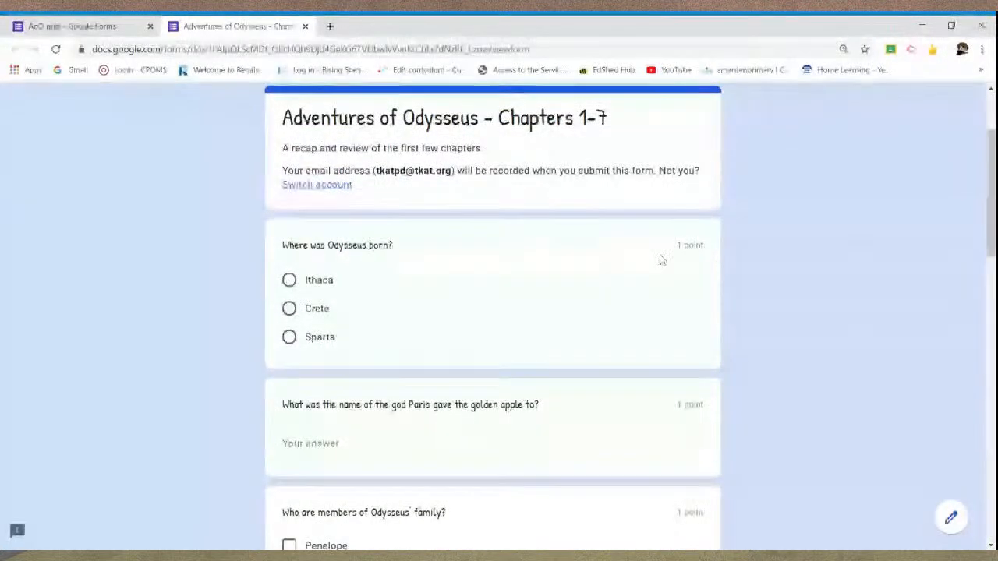
pyautogui.click(313, 291)
pyautogui.scroll(-1, 361, 292)
pyautogui.click(377, 375)
pyautogui.write('Athena')
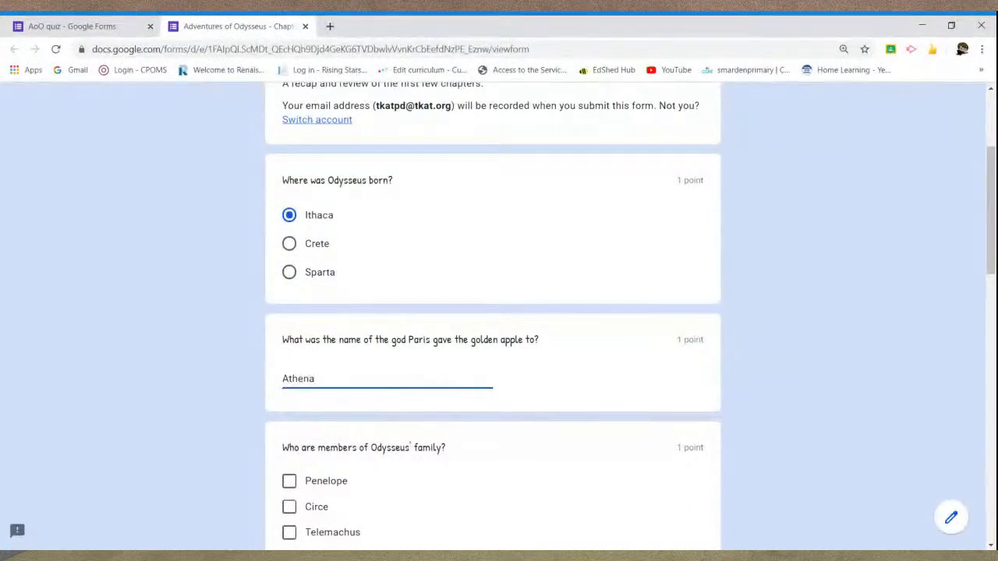
# Answer Penelope and Circe for the members of Odysseus' family, and choose Nobody as the name given to the Cyclops.
pyautogui.scroll(-2, 335, 363)
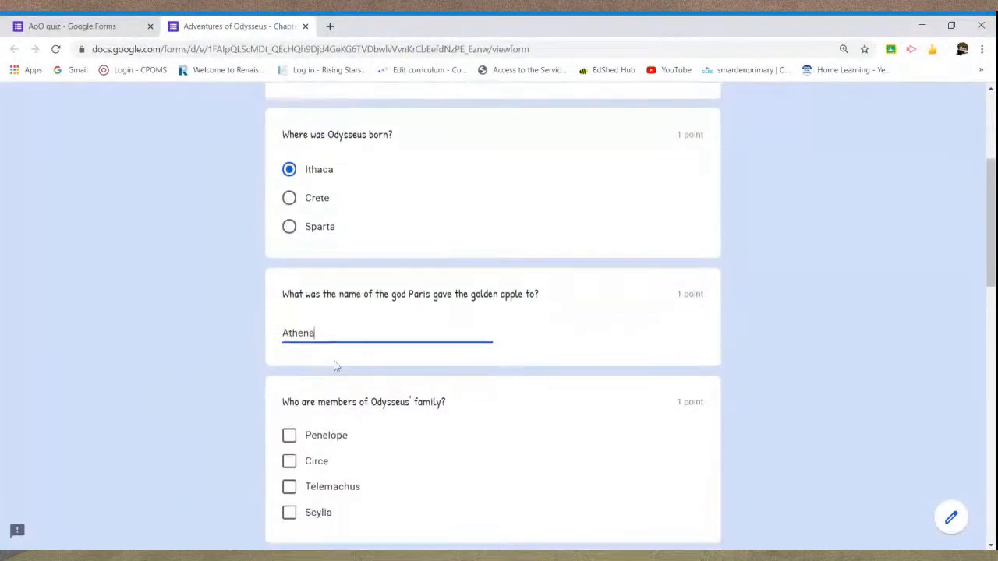
pyautogui.click(314, 352)
pyautogui.click(312, 378)
pyautogui.scroll(-1, 558, 358)
pyautogui.scroll(-3, 557, 358)
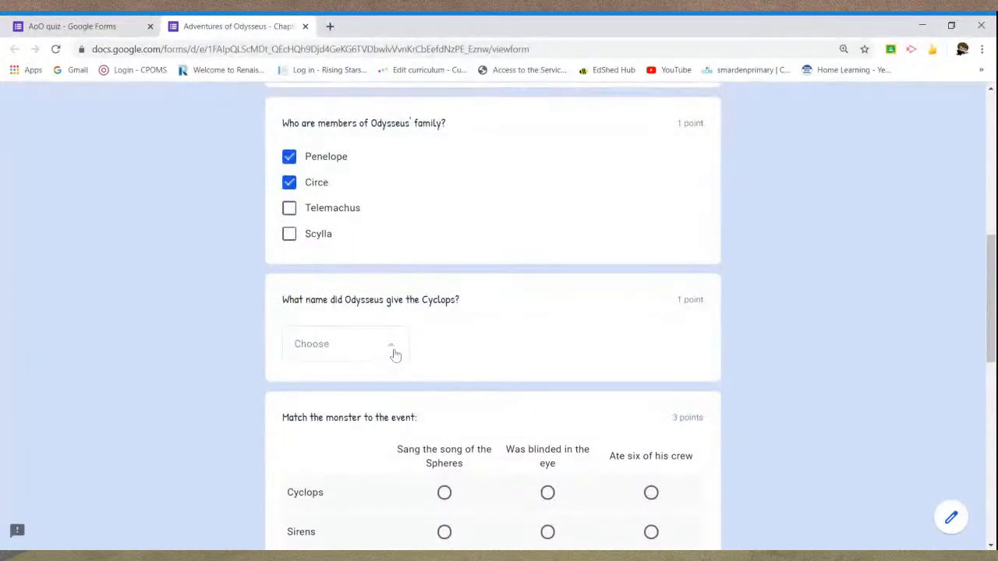
pyautogui.click(396, 356)
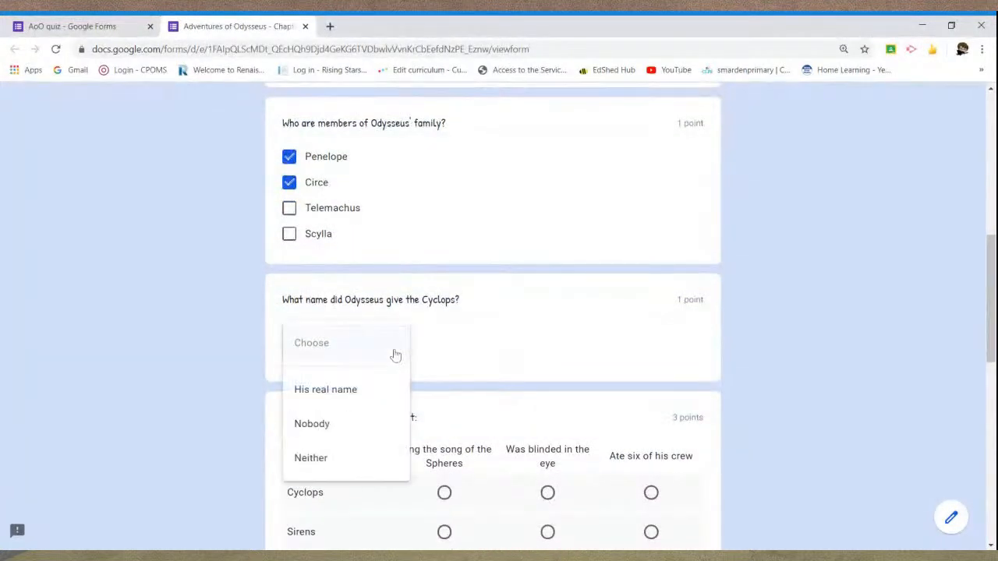
pyautogui.click(363, 424)
# In the monster matching grid, match Cyclops to "Was blinded in the eye" and both Sirens and Scylla to "Sang the song of the Spheres".
pyautogui.scroll(-2, 623, 315)
pyautogui.scroll(-3, 623, 314)
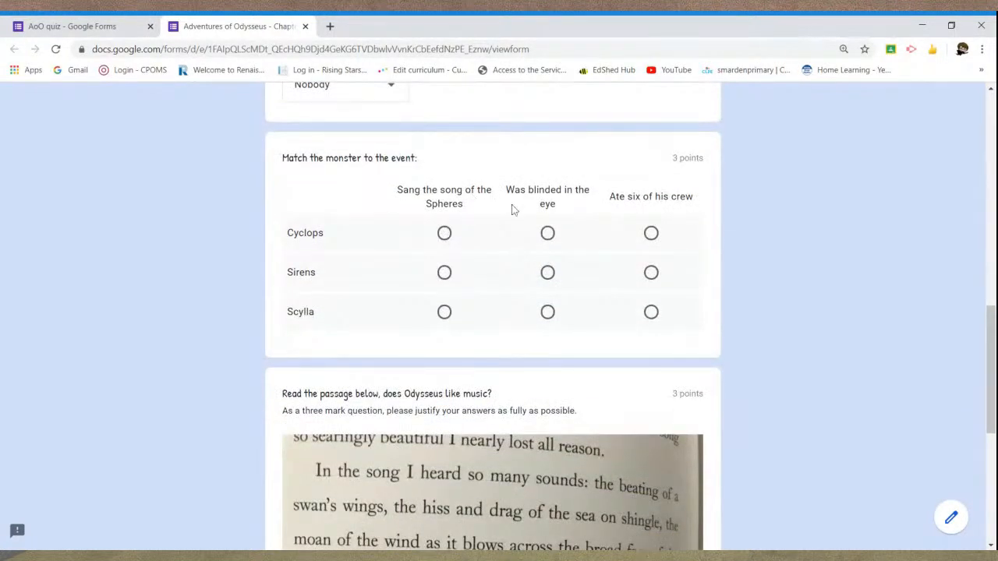
pyautogui.click(547, 233)
pyautogui.click(444, 273)
pyautogui.click(445, 313)
# Test the minimum length rule on the music question by entering the short answer "no".
pyautogui.scroll(-2, 764, 304)
pyautogui.scroll(-3, 761, 304)
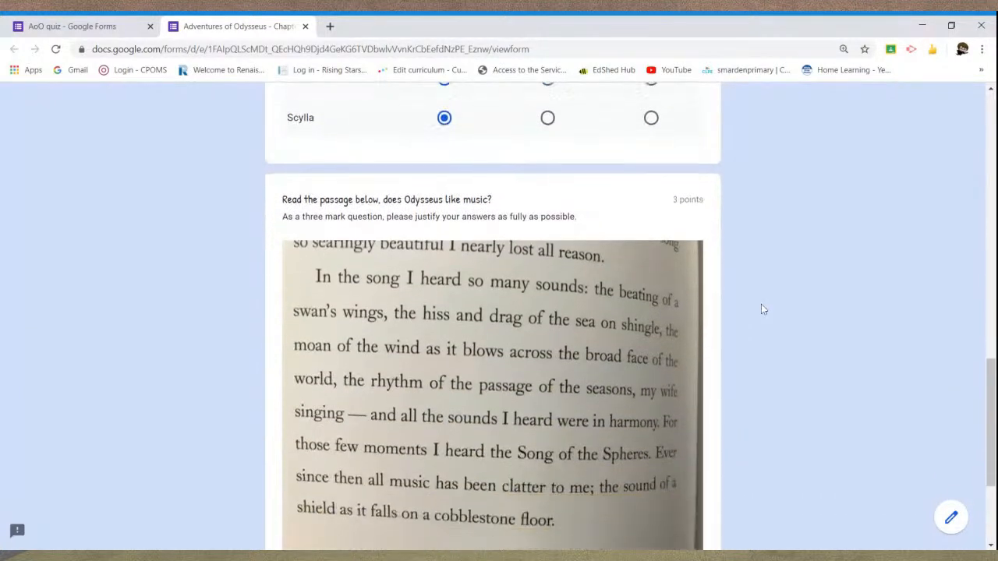
pyautogui.scroll(1, 756, 304)
pyautogui.scroll(-1, 757, 304)
pyautogui.click(453, 447)
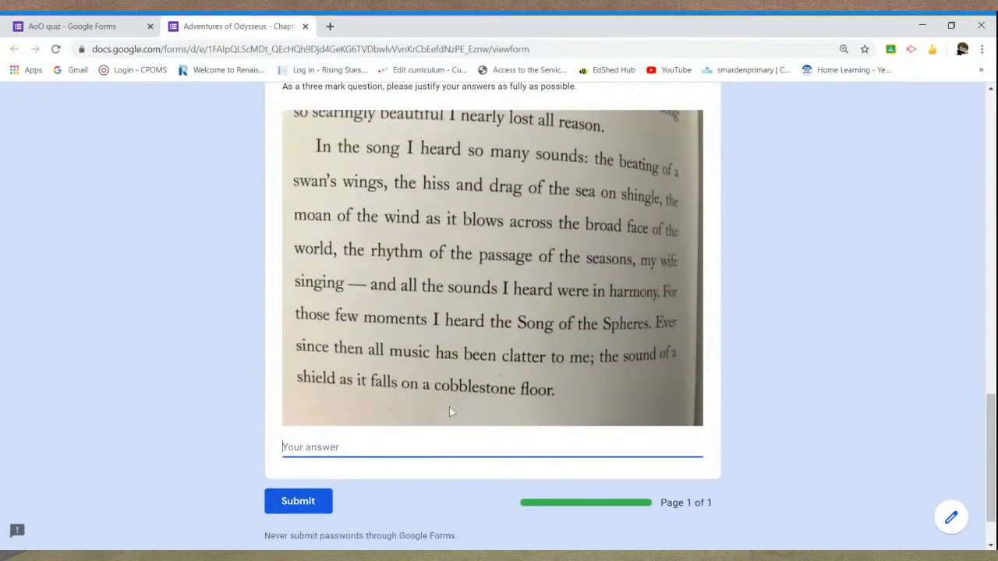
pyautogui.write('no')
pyautogui.click(931, 406)
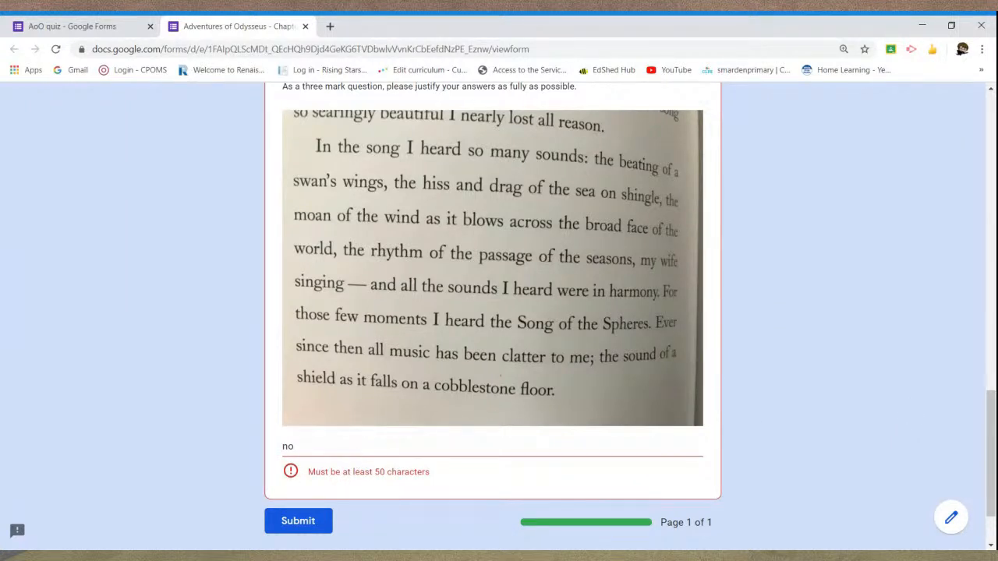
# Extend the music answer to read "no because the sirens ruined all other music for him".
pyautogui.click(335, 447)
pyautogui.write('becuase')
pyautogui.press('BackSpace')
pyautogui.press('BackSpace')
pyautogui.press('BackSpace')
pyautogui.write('aus')
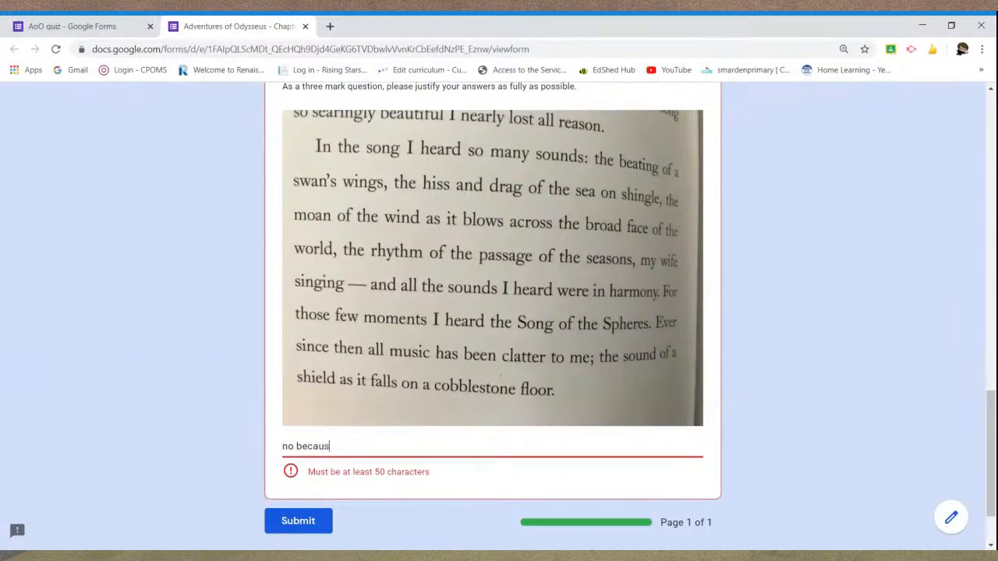
pyautogui.write('e the sirens reuin')
pyautogui.write('uined all ot')
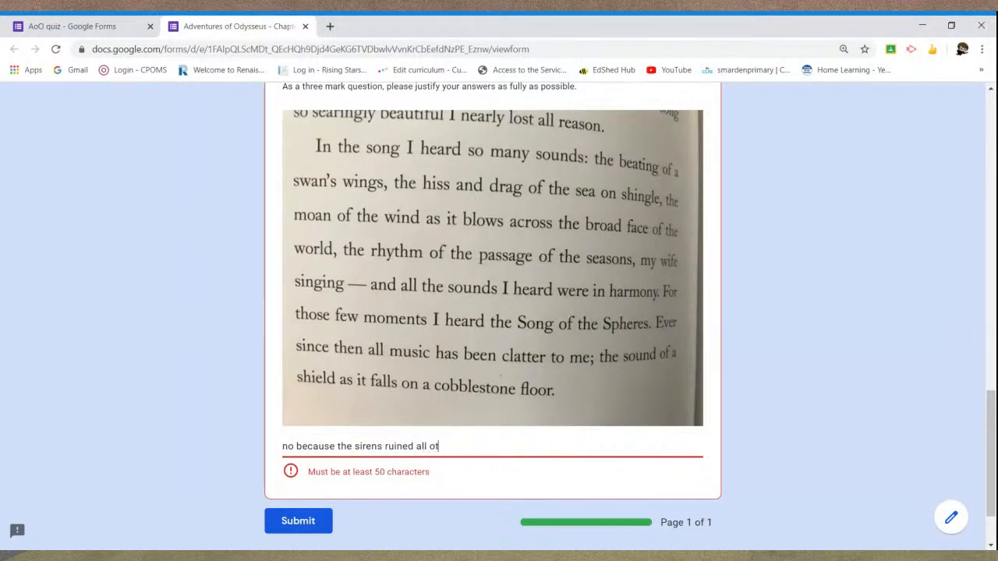
pyautogui.write('her music for him')
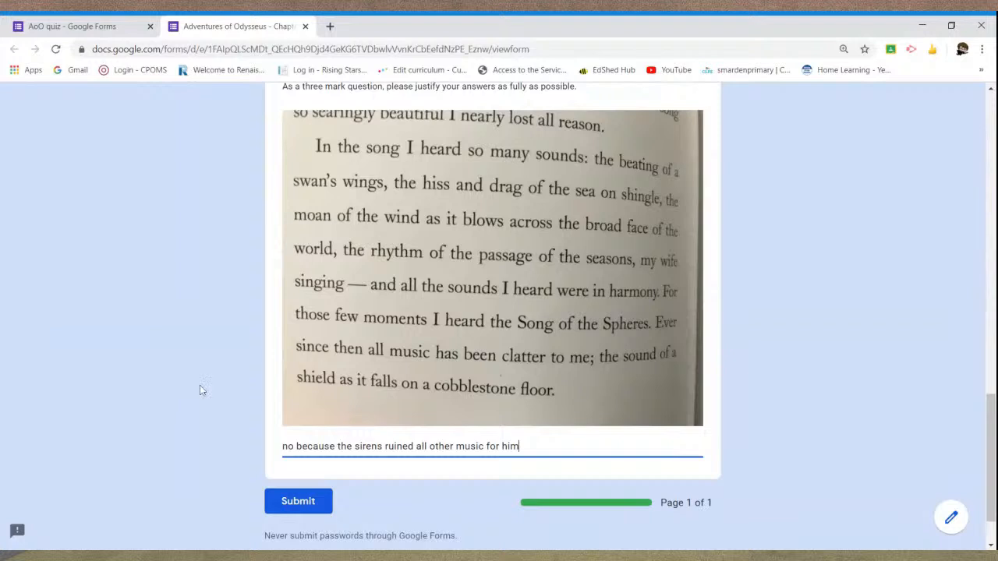
# Check the completed music answer and submit the quiz response.
pyautogui.scroll(2, 194, 384)
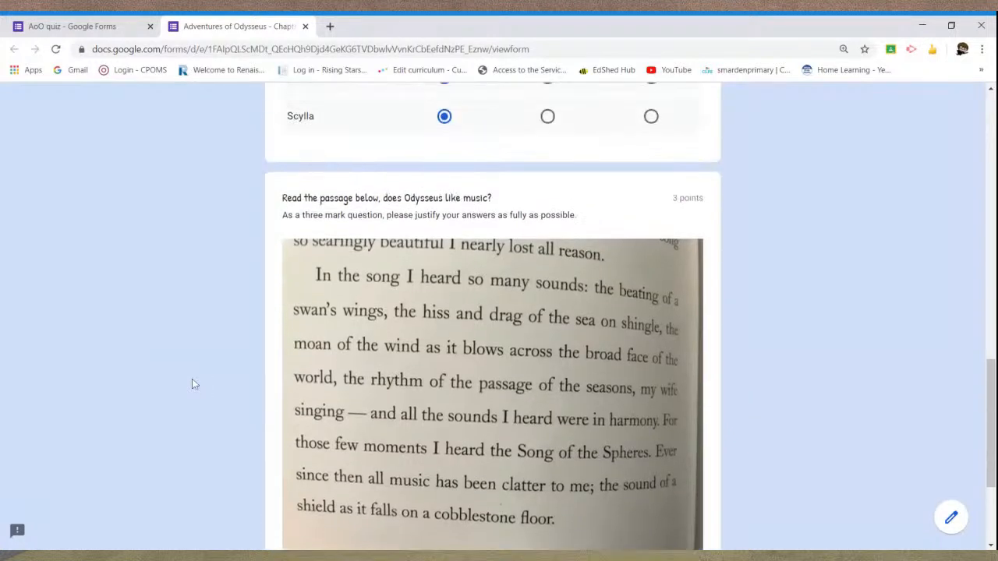
pyautogui.scroll(-1, 711, 267)
pyautogui.scroll(-1, 711, 267)
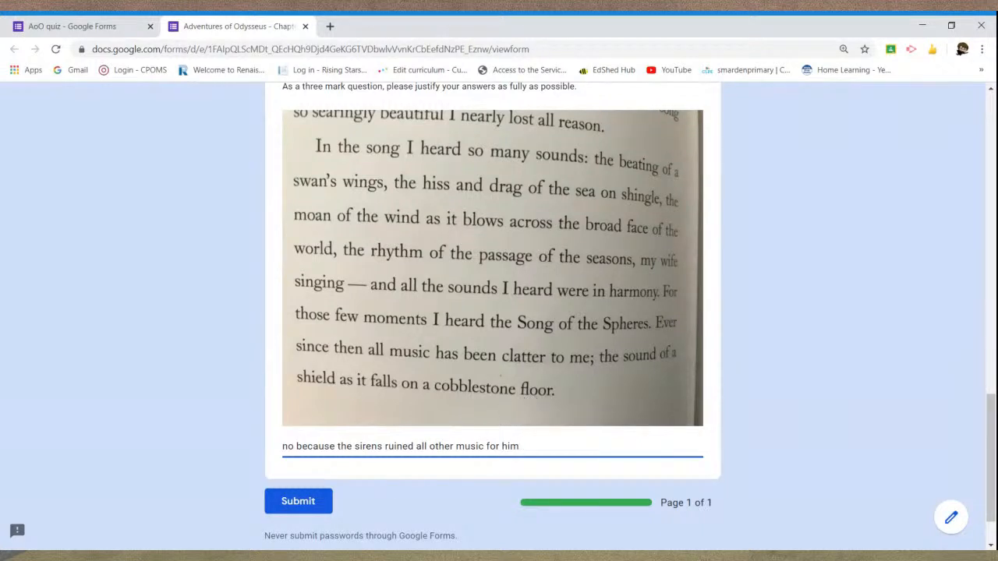
pyautogui.click(299, 502)
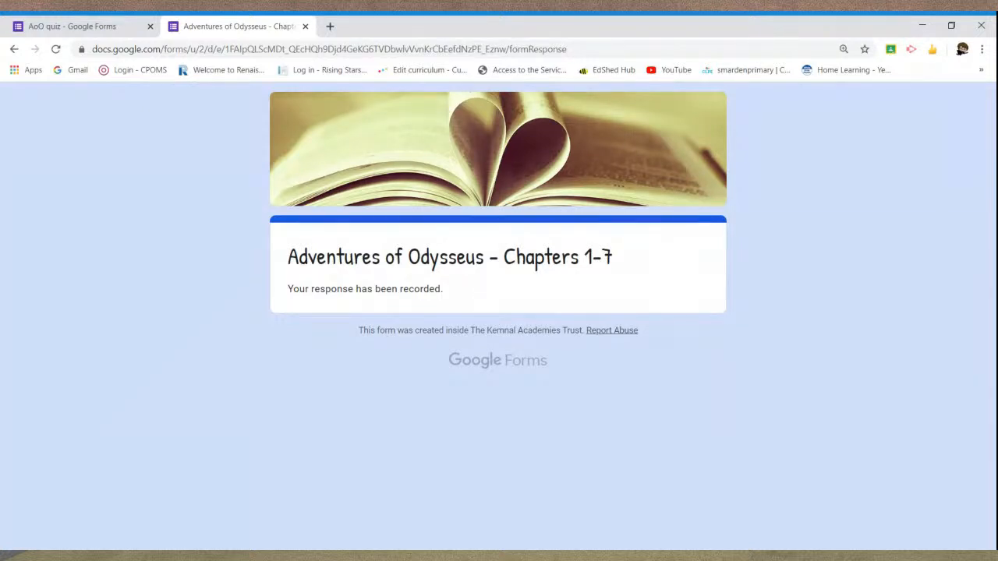
# Return to the AoO quiz editor and examine the response summary, including the insights, frequently missed questions and scores.
pyautogui.click(93, 28)
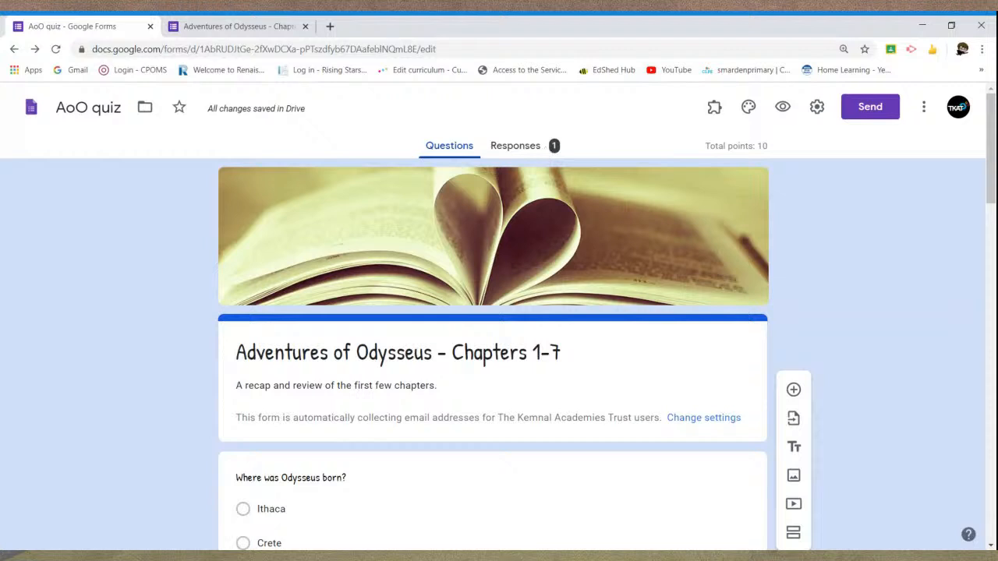
pyautogui.click(516, 146)
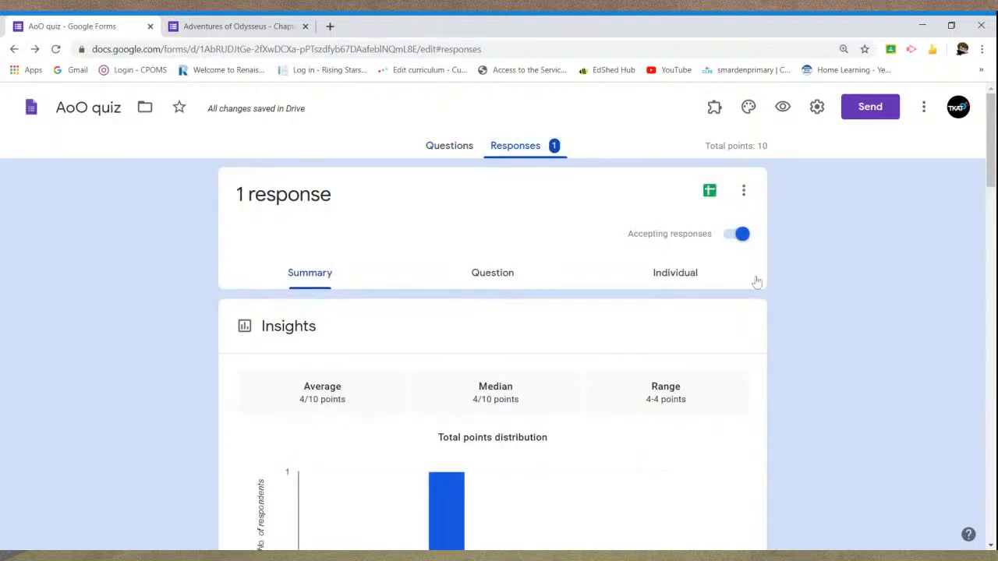
pyautogui.scroll(-1, 341, 276)
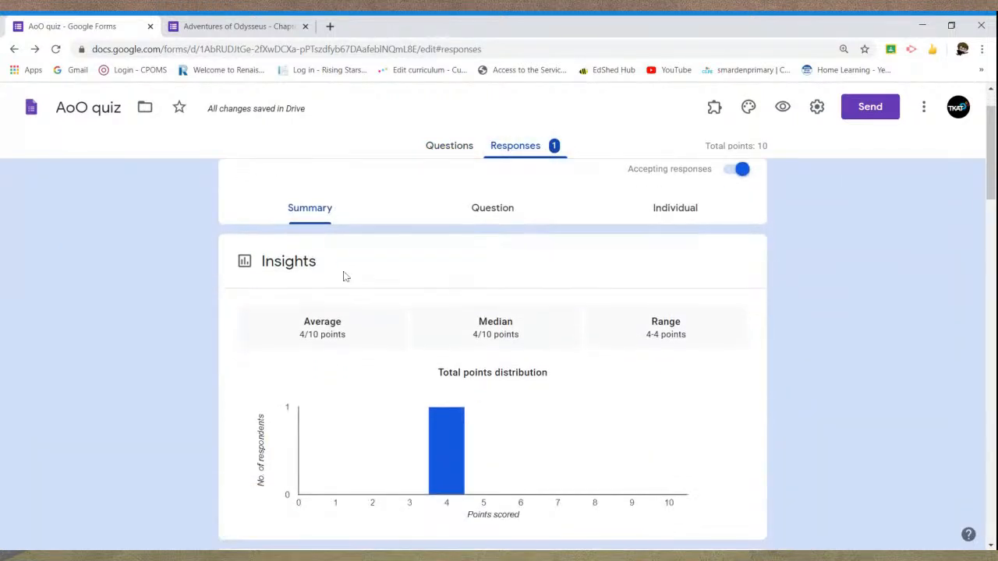
pyautogui.scroll(-1, 396, 309)
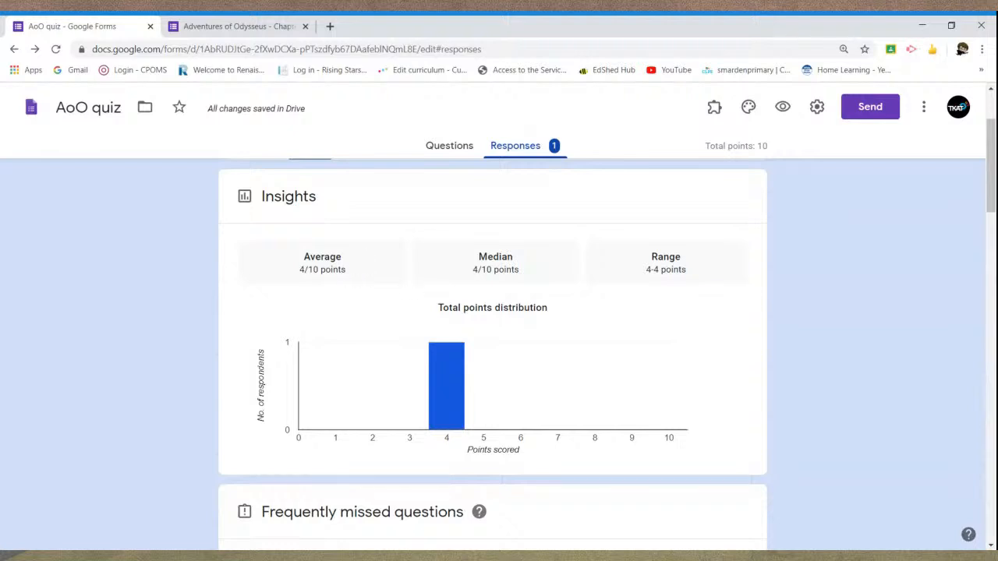
pyautogui.scroll(-2, 693, 289)
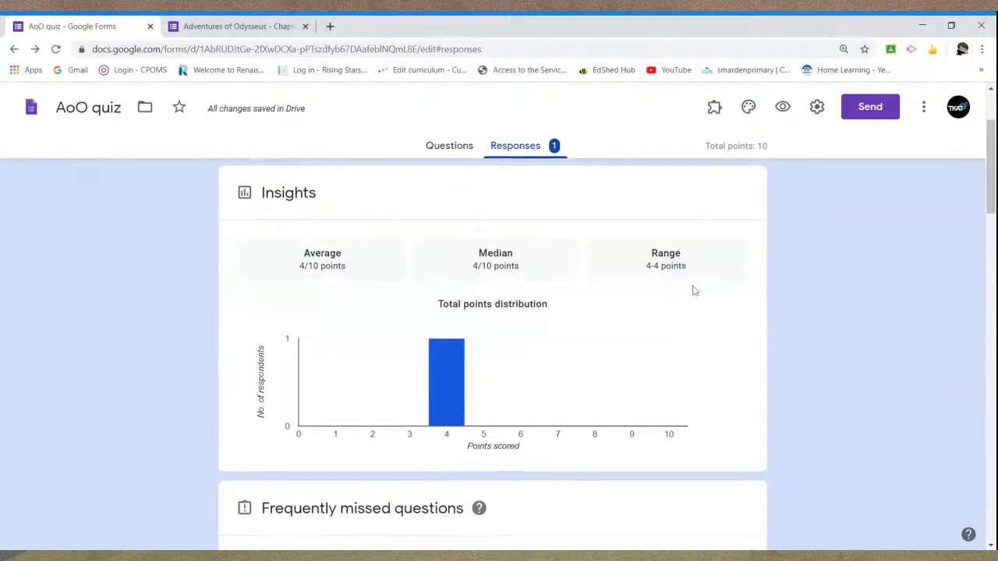
pyautogui.scroll(-1, 693, 290)
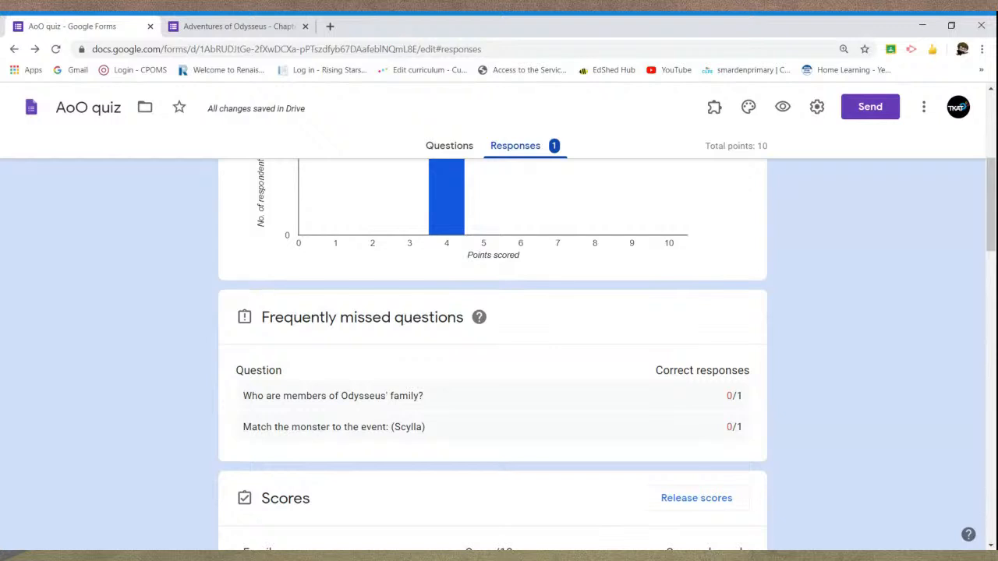
pyautogui.scroll(-2, 382, 328)
pyautogui.scroll(-1, 382, 327)
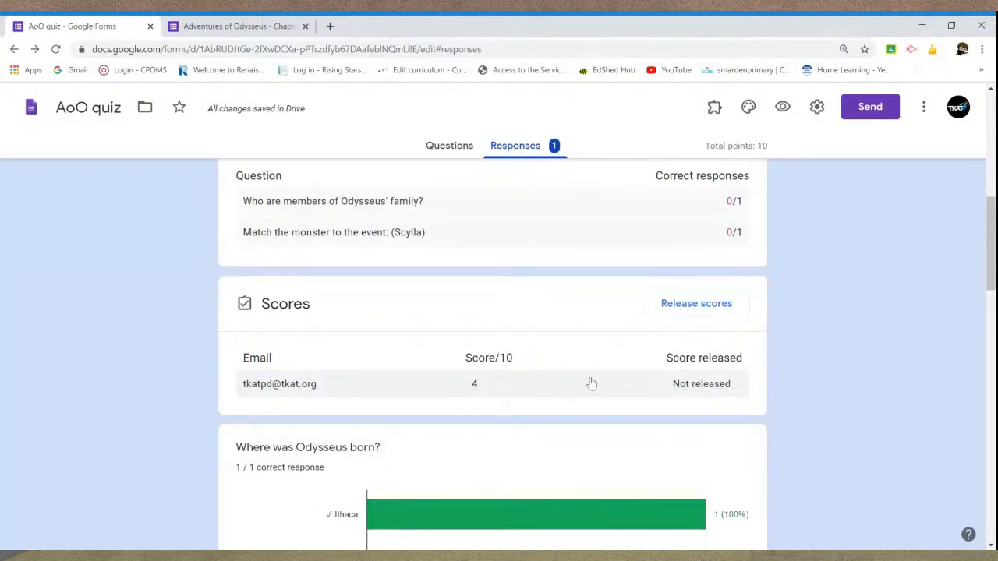
pyautogui.scroll(5, 592, 384)
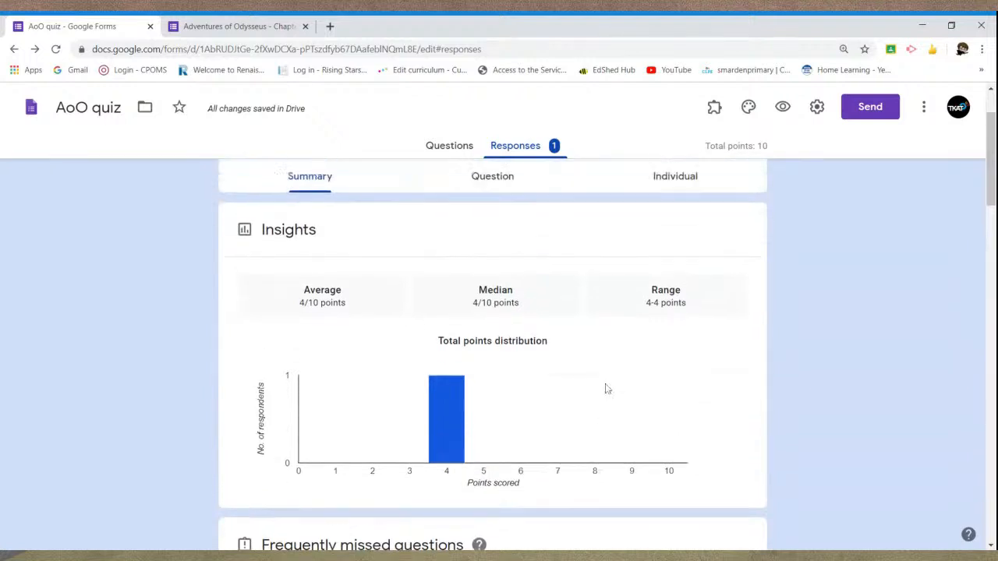
pyautogui.scroll(3, 601, 389)
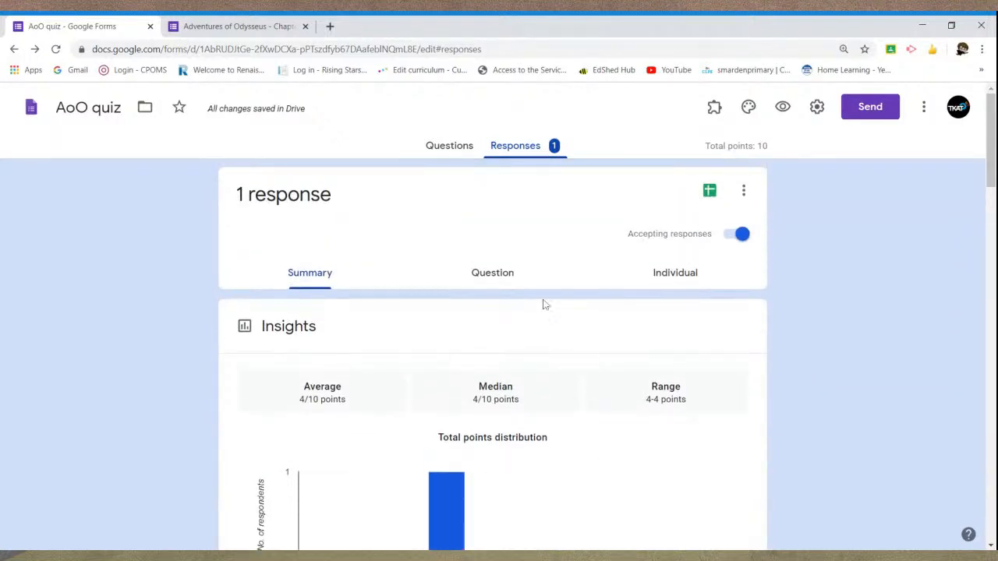
# View the responses by question, and open the individual response to examine its marked answers.
pyautogui.click(515, 283)
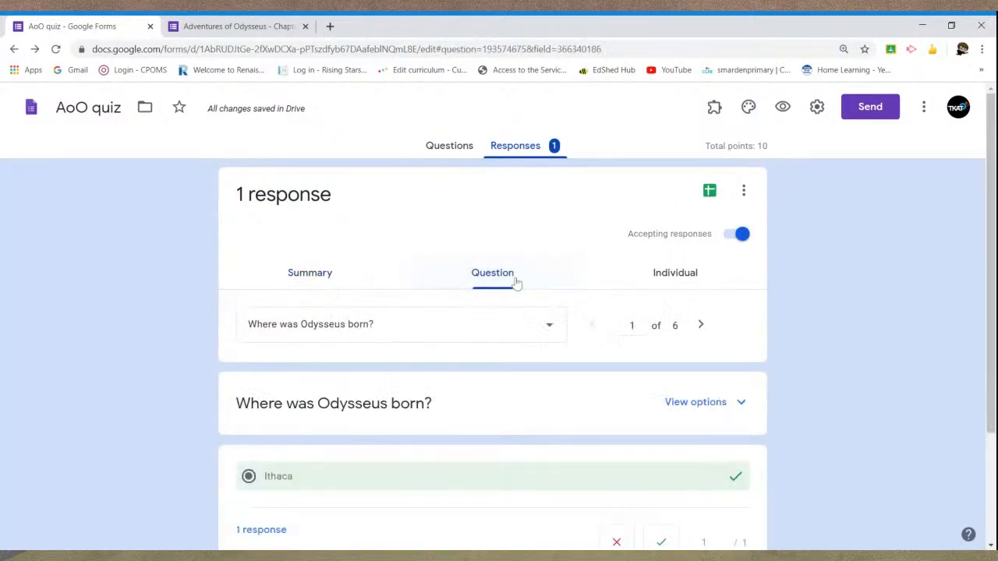
pyautogui.click(659, 274)
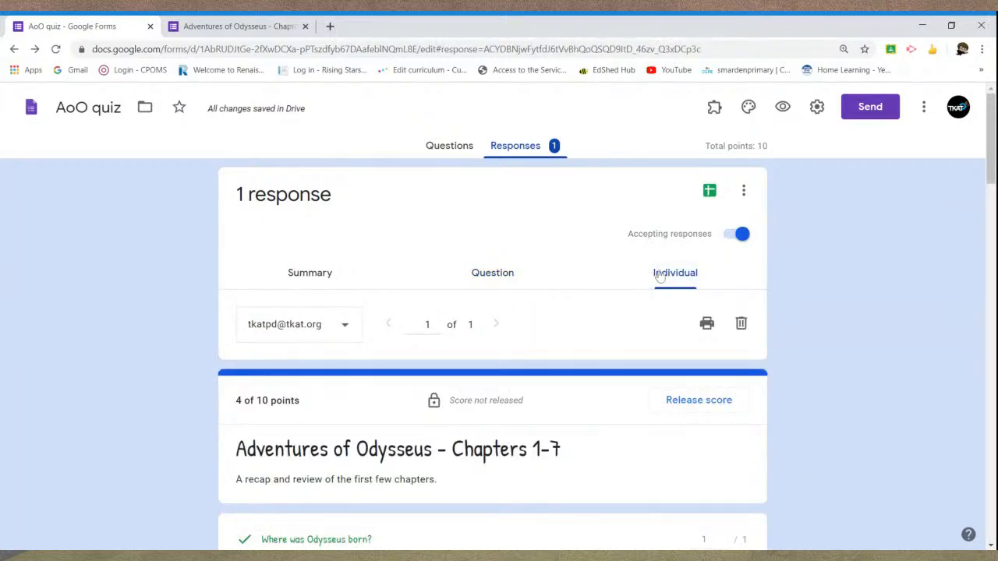
pyautogui.scroll(-1, 624, 283)
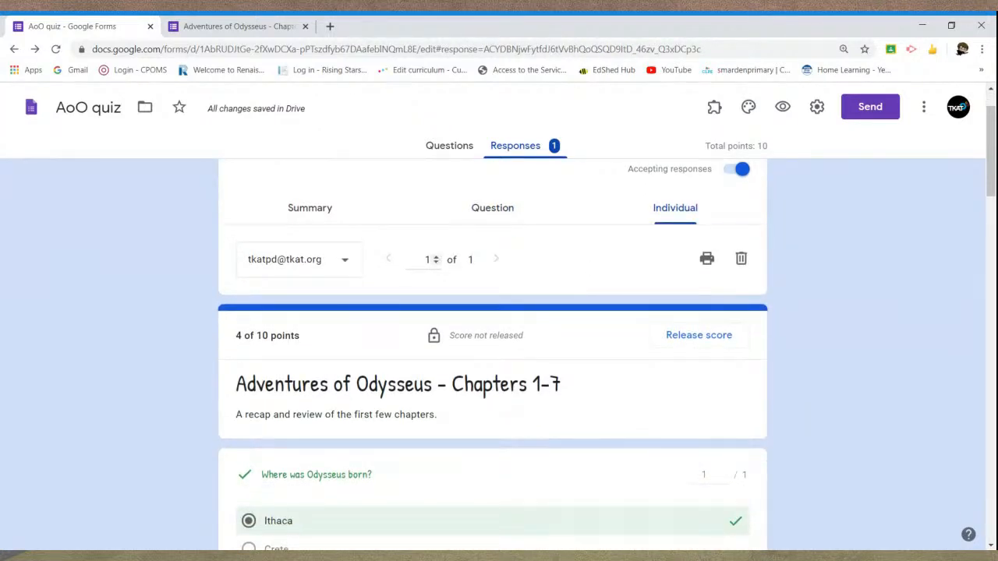
pyautogui.click(359, 267)
pyautogui.click(359, 267)
pyautogui.scroll(-1, 535, 289)
pyautogui.scroll(-4, 775, 340)
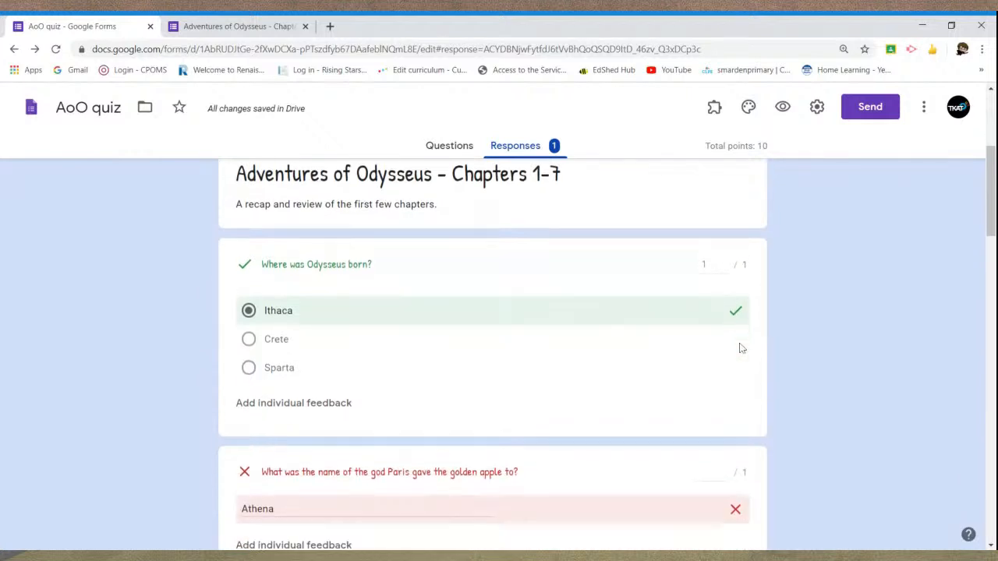
# Give the "Athena" answer to the golden apple question a score of 0 in the individual response.
pyautogui.scroll(-1, 775, 340)
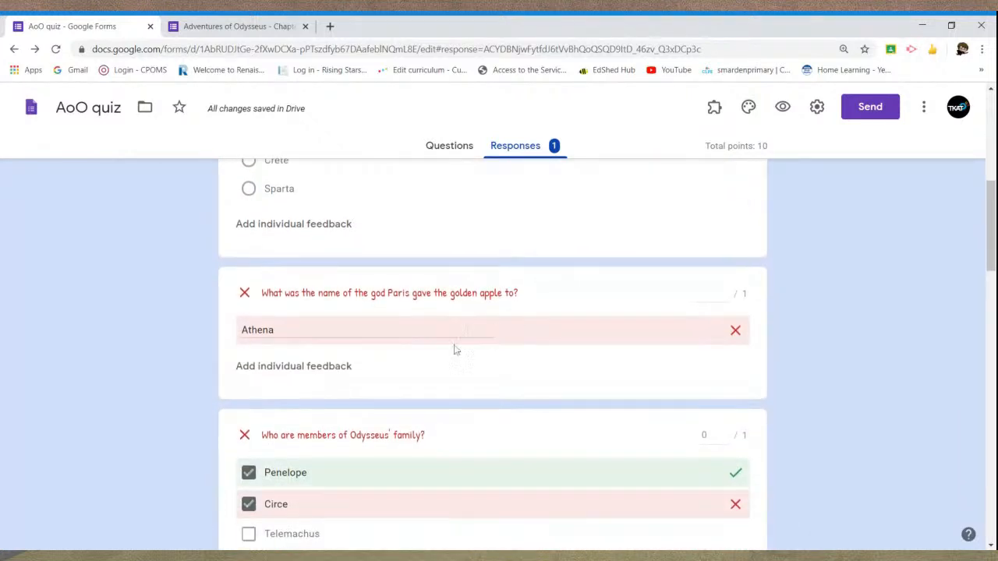
pyautogui.click(706, 294)
pyautogui.click(723, 297)
pyautogui.click(814, 303)
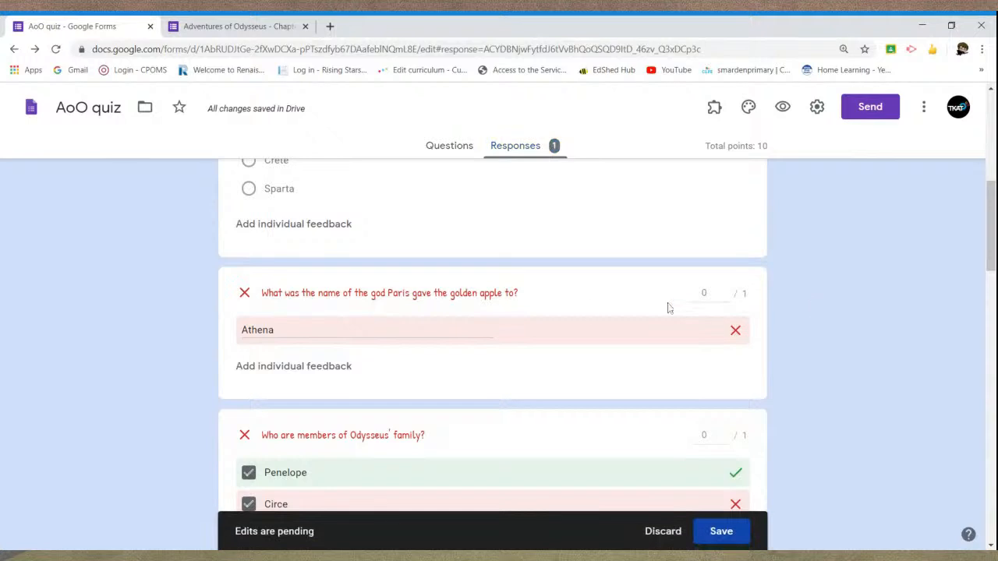
# Add the individual feedback "Check prologue" to the golden apple answer.
pyautogui.click(336, 367)
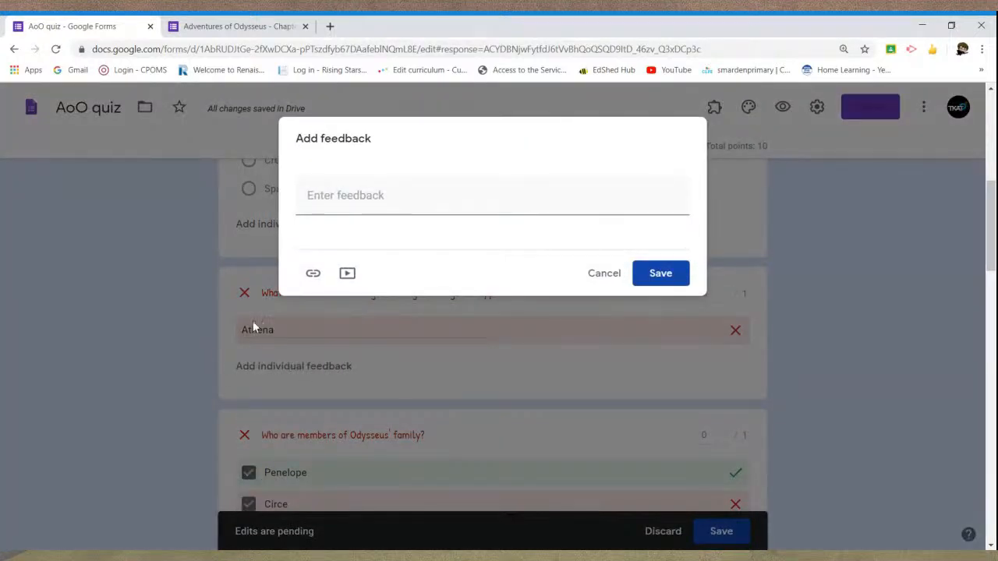
pyautogui.click(442, 223)
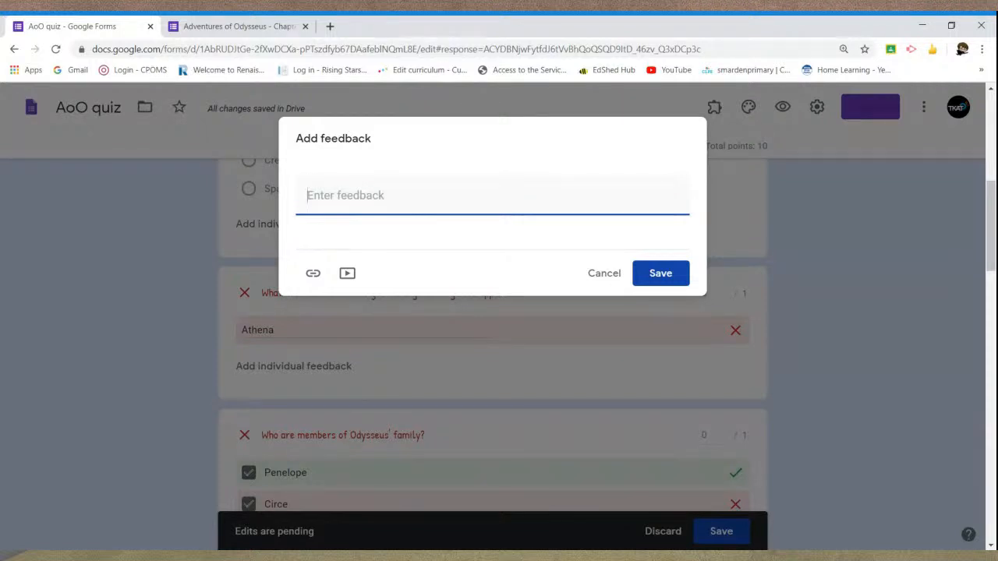
pyautogui.write('Check cprologue')
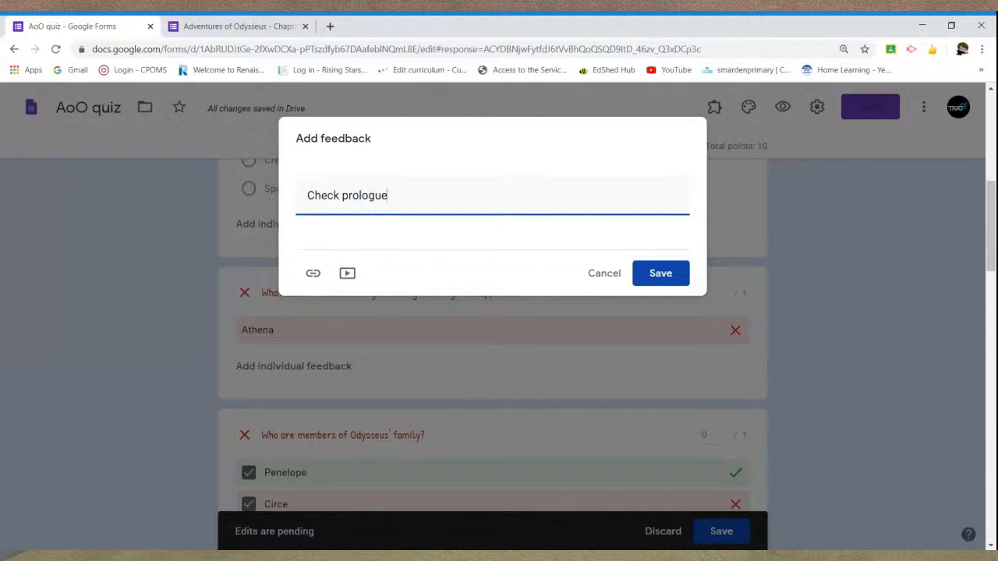
pyautogui.click(655, 272)
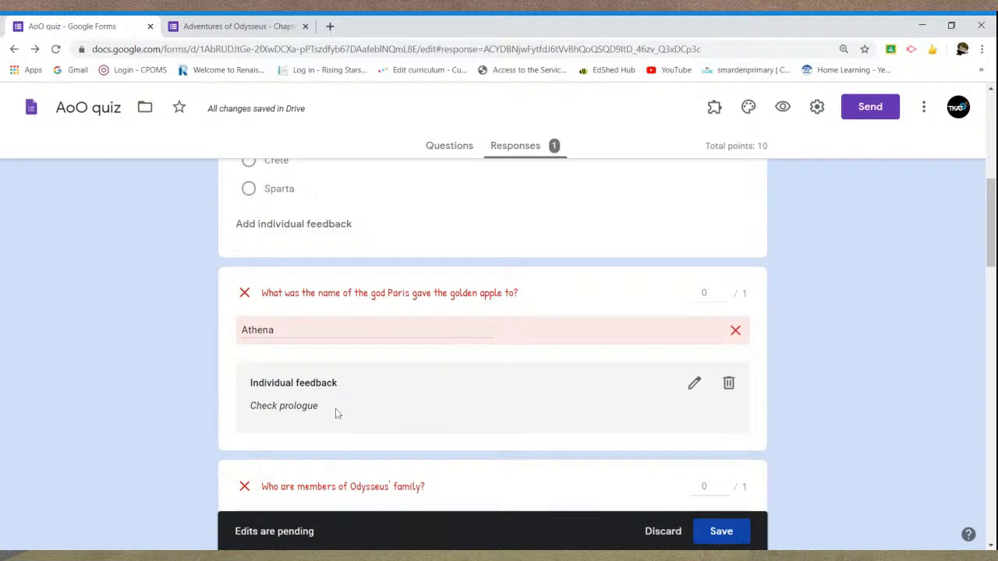
# Examine the marked answers and scores for the remaining questions, from Odysseus' family through to the music passage.
pyautogui.scroll(-3, 335, 409)
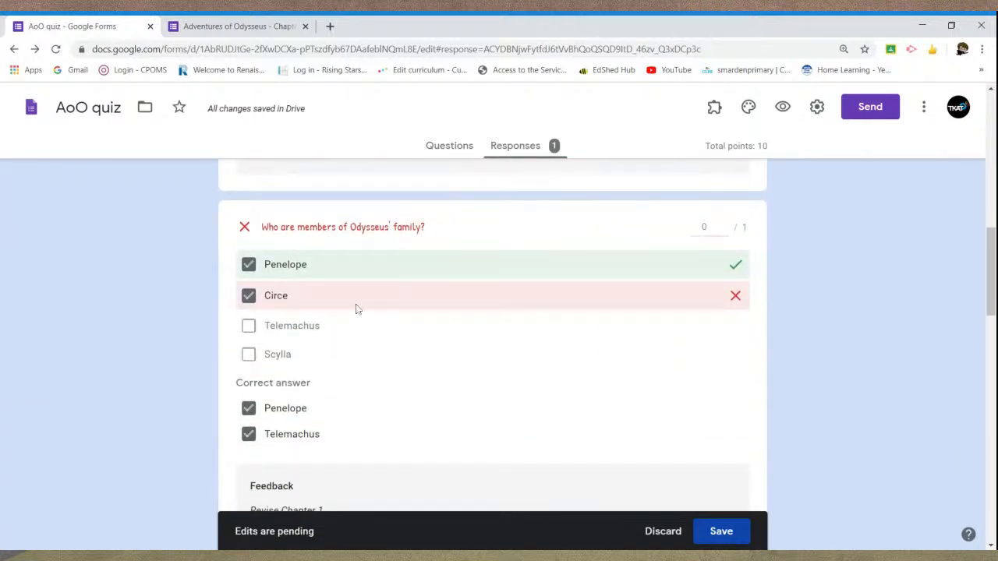
pyautogui.click(724, 232)
pyautogui.scroll(-2, 826, 256)
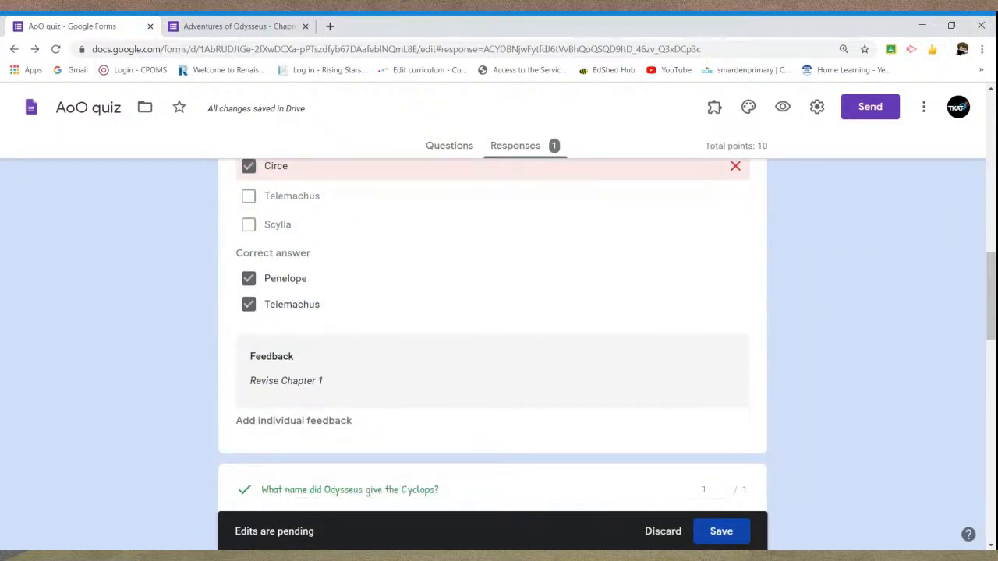
pyautogui.scroll(-3, 309, 380)
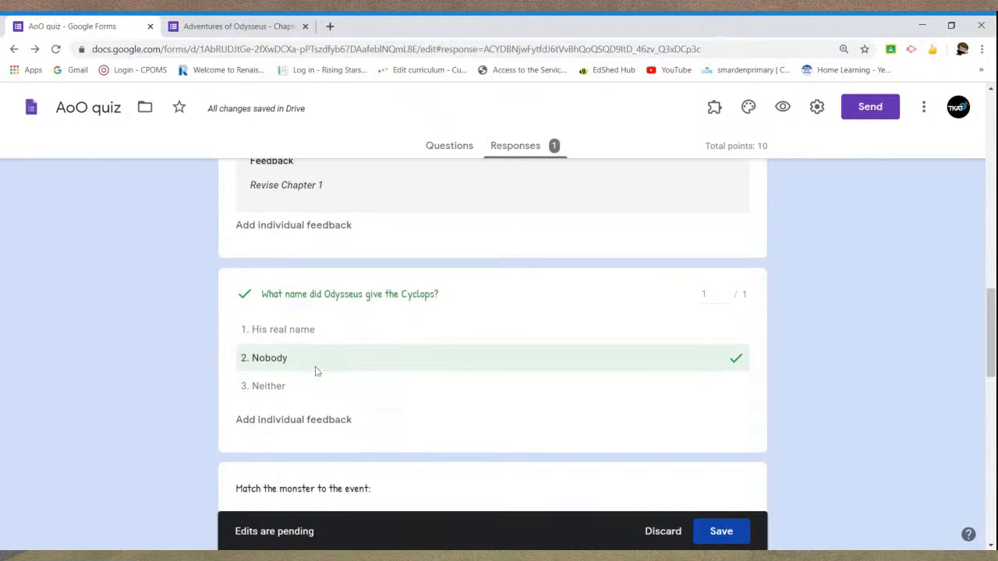
pyautogui.scroll(-2, 312, 372)
pyautogui.scroll(-2, 597, 317)
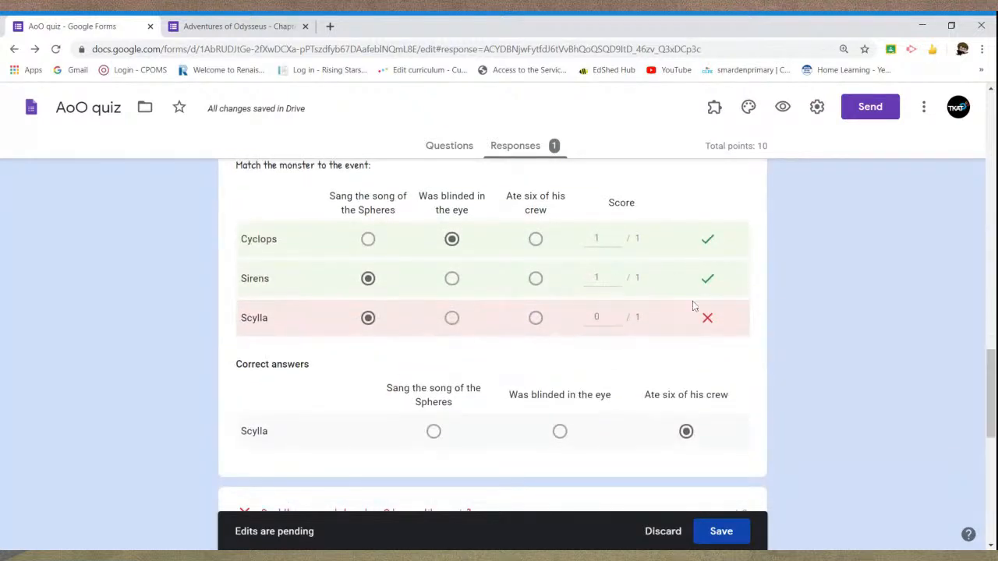
pyautogui.scroll(-3, 693, 312)
pyautogui.scroll(-1, 694, 327)
pyautogui.scroll(-3, 694, 328)
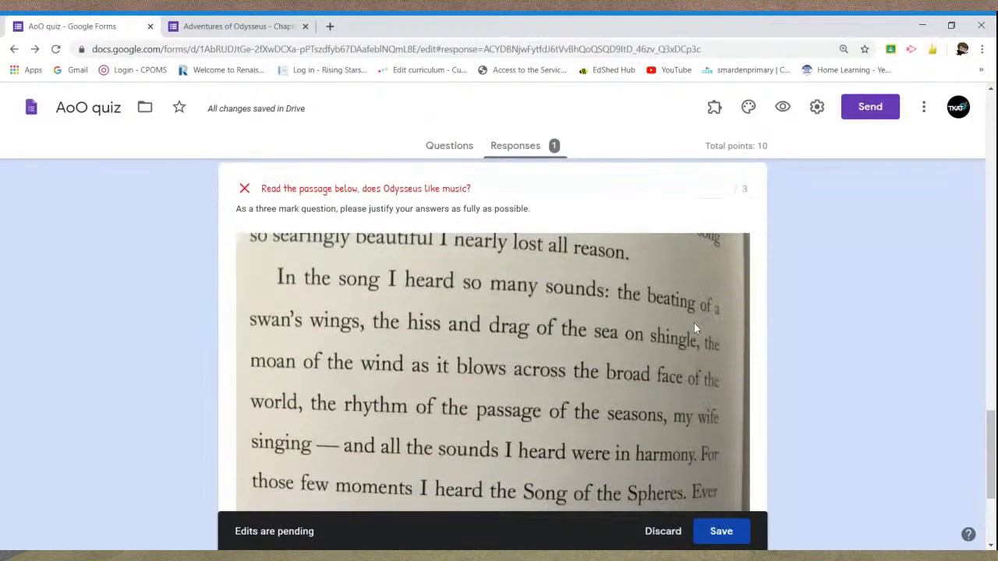
pyautogui.scroll(-1, 693, 323)
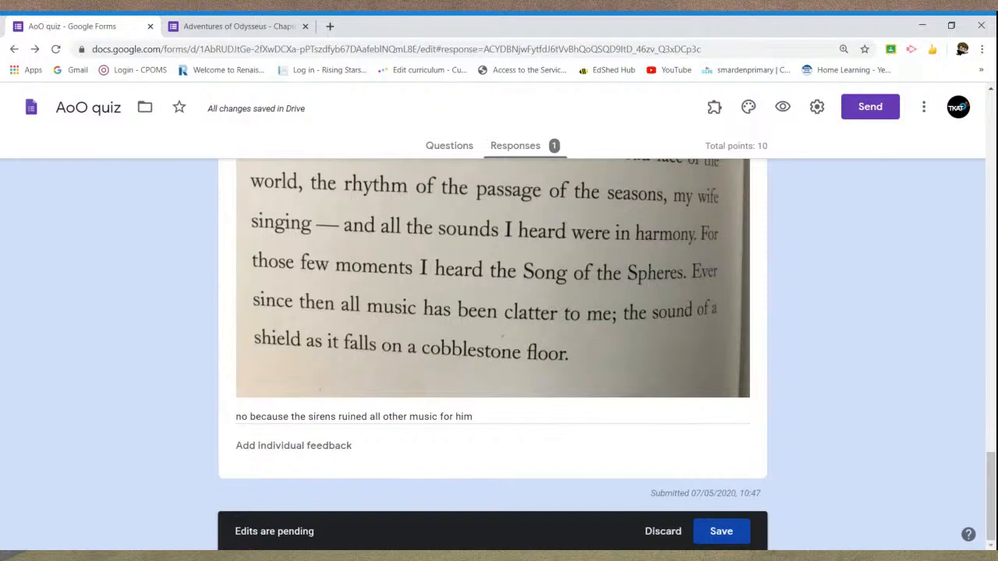
# Give the answer to the "does Odysseus like music?" question a score of 1 and save the marking edits.
pyautogui.scroll(3, 360, 404)
pyautogui.click(723, 228)
pyautogui.write('1')
pyautogui.scroll(-3, 802, 271)
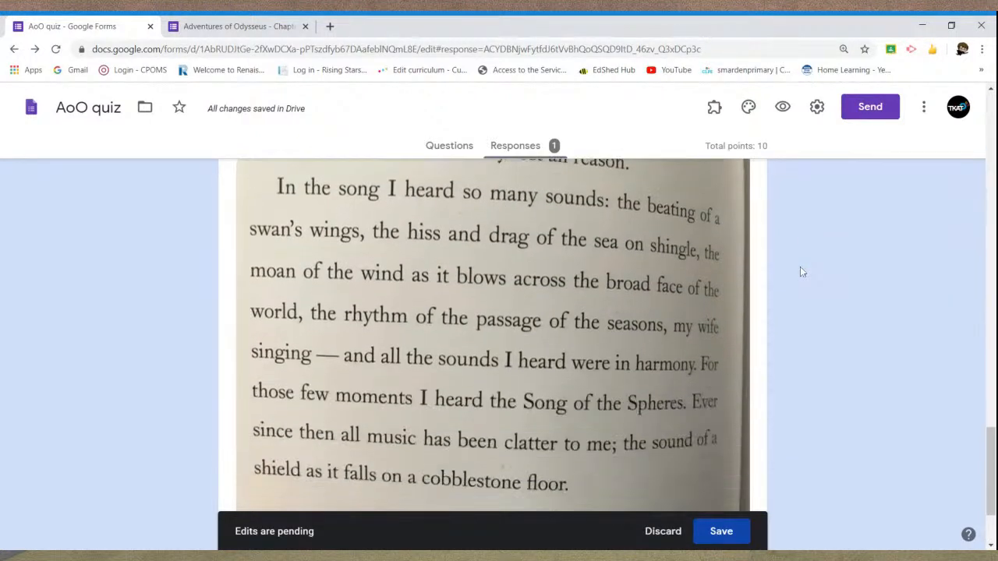
pyautogui.click(351, 446)
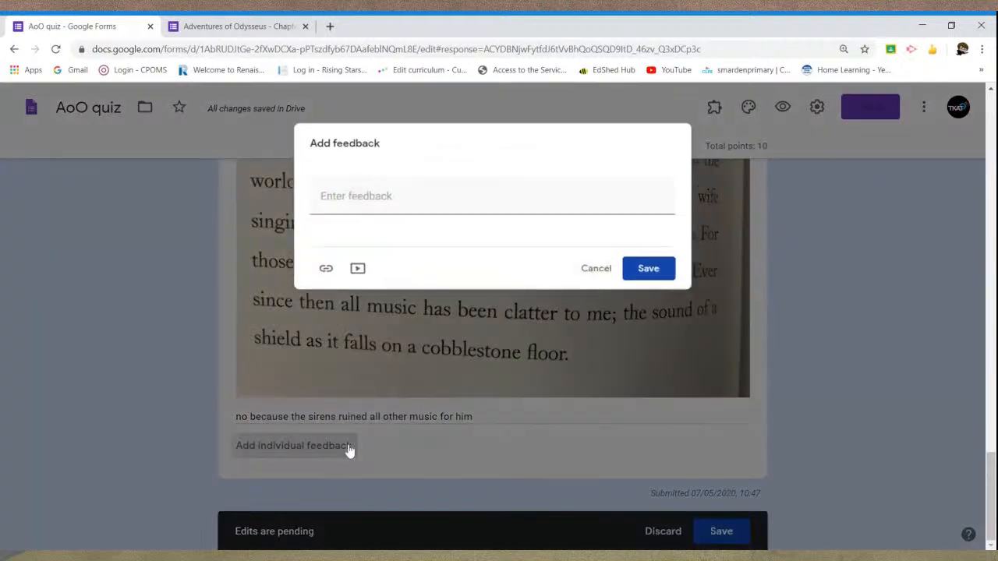
pyautogui.click(604, 274)
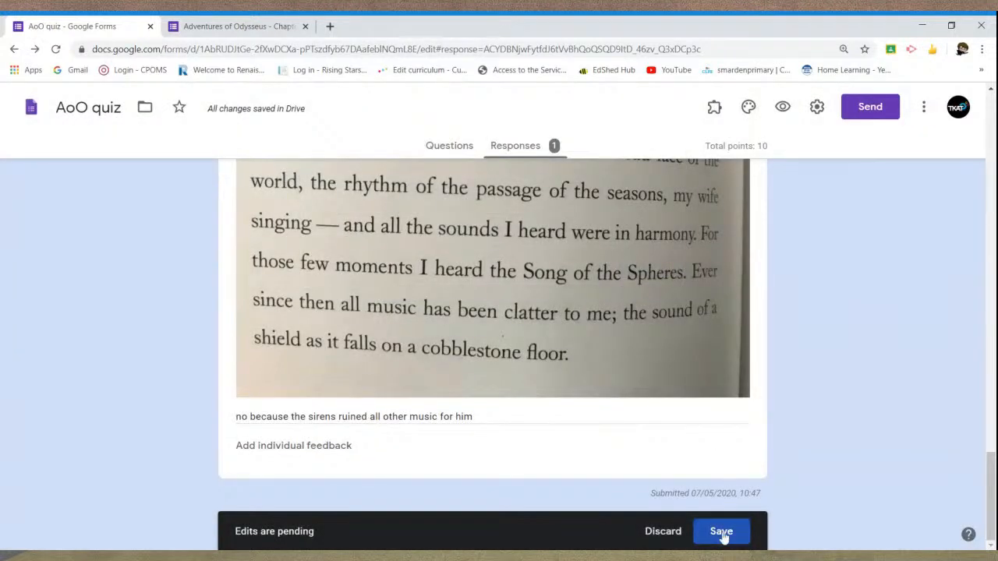
pyautogui.click(723, 537)
pyautogui.click(791, 329)
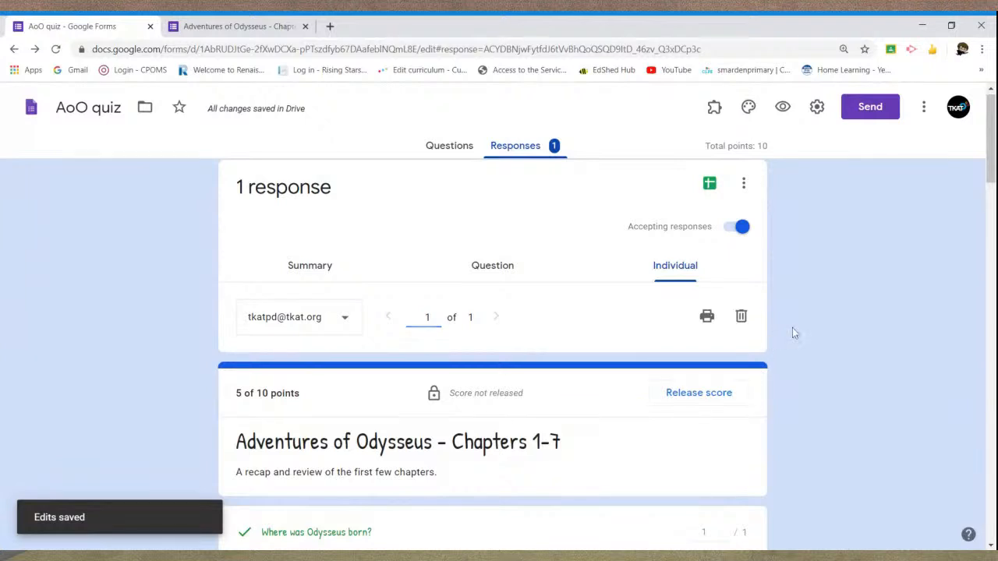
# Examine the updated response summary, including the insights, points distribution, frequently missed questions and scores.
pyautogui.click(334, 266)
pyautogui.scroll(-3, 519, 294)
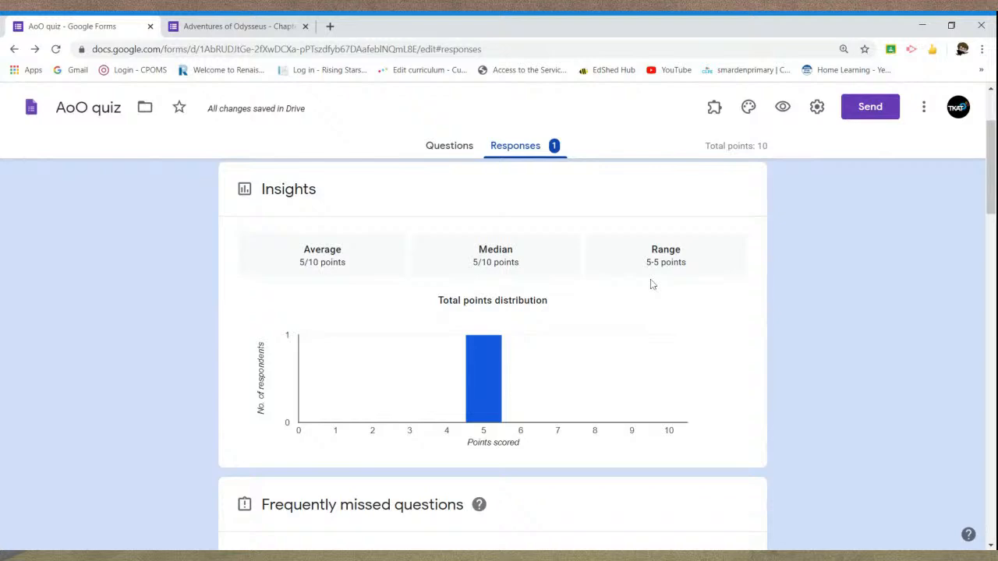
pyautogui.scroll(-2, 652, 284)
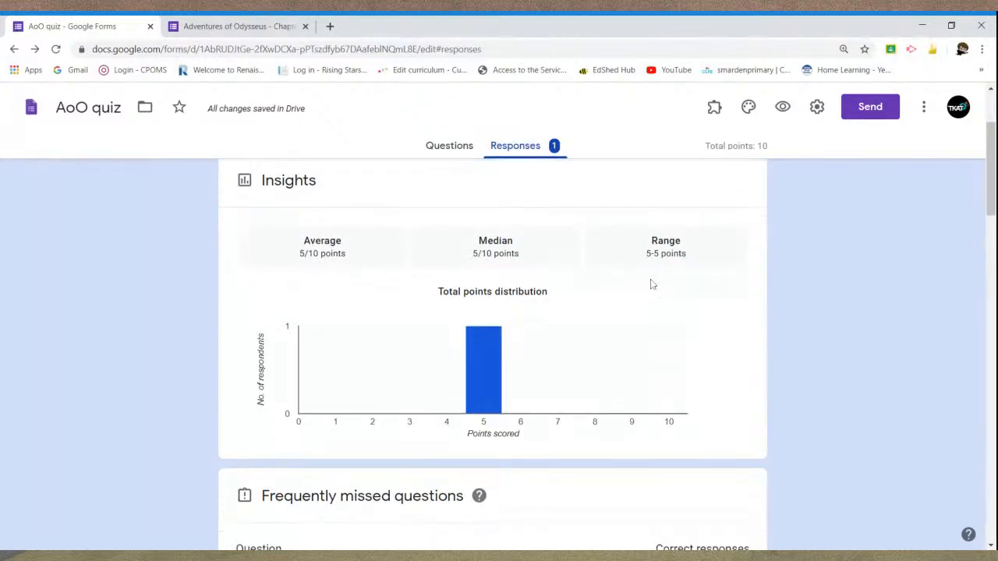
pyautogui.scroll(-3, 653, 284)
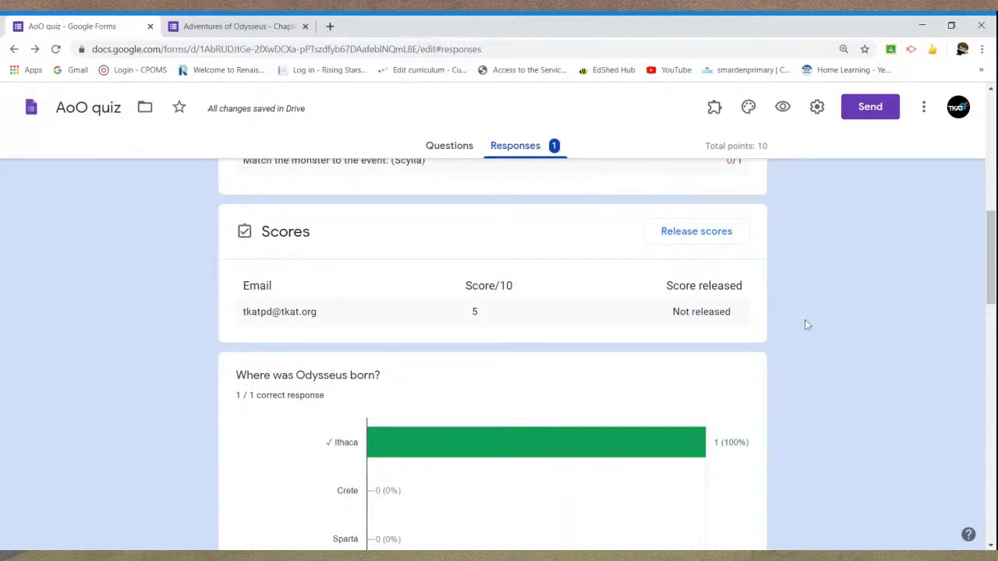
pyautogui.scroll(3, 803, 321)
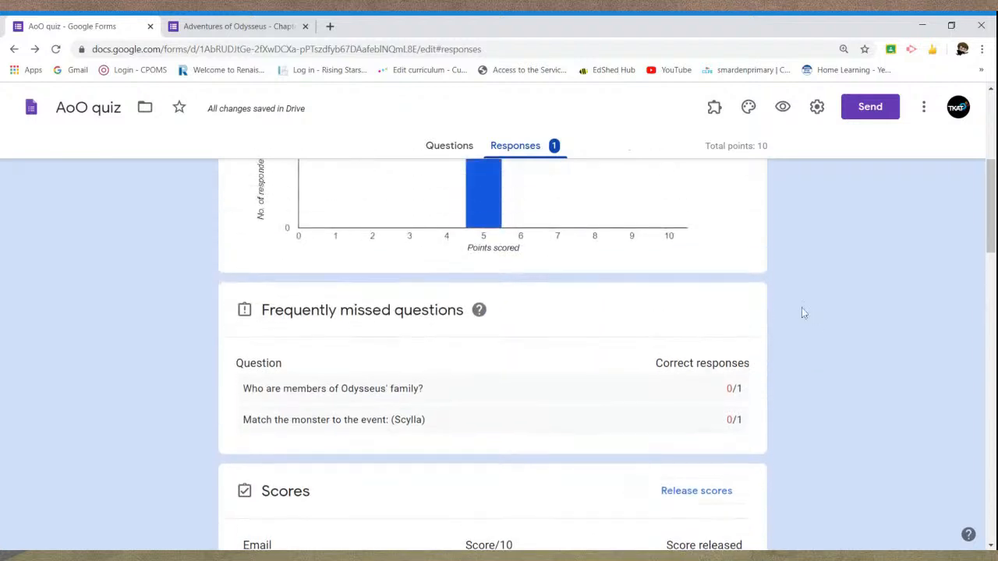
# Return to the quiz questions and go to the long-answer music question at the end of the form.
pyautogui.click(452, 149)
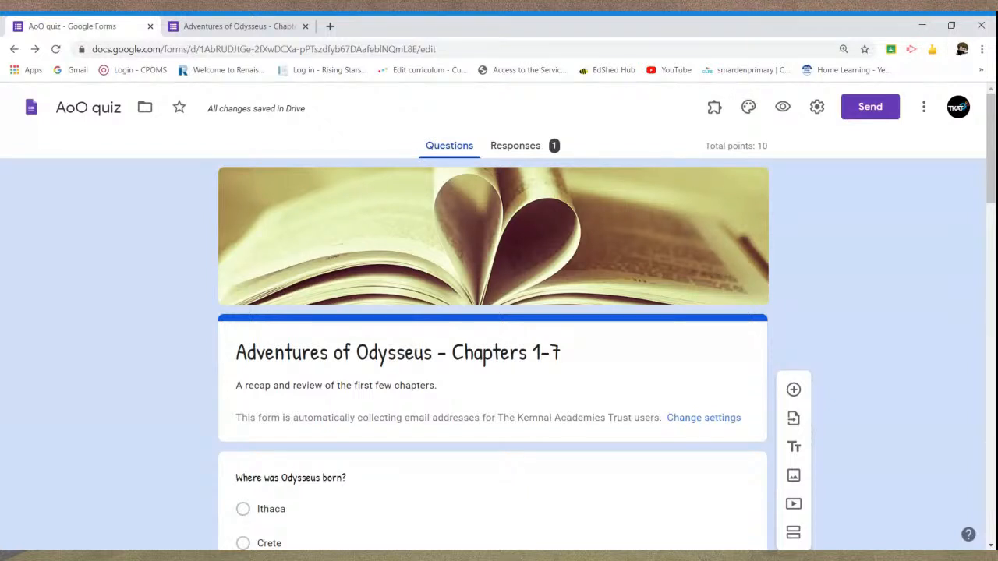
pyautogui.scroll(-7, 809, 261)
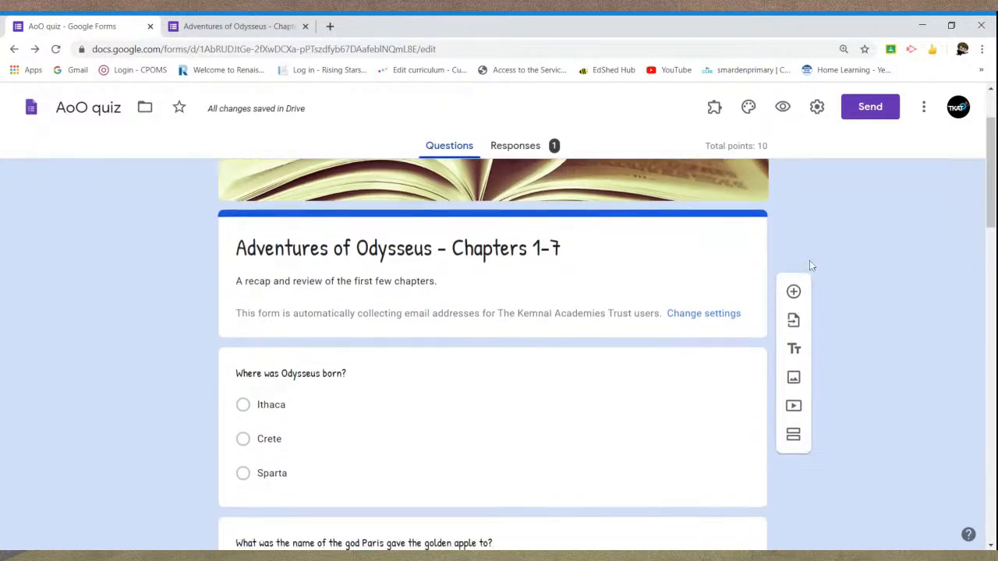
pyautogui.scroll(-12, 828, 269)
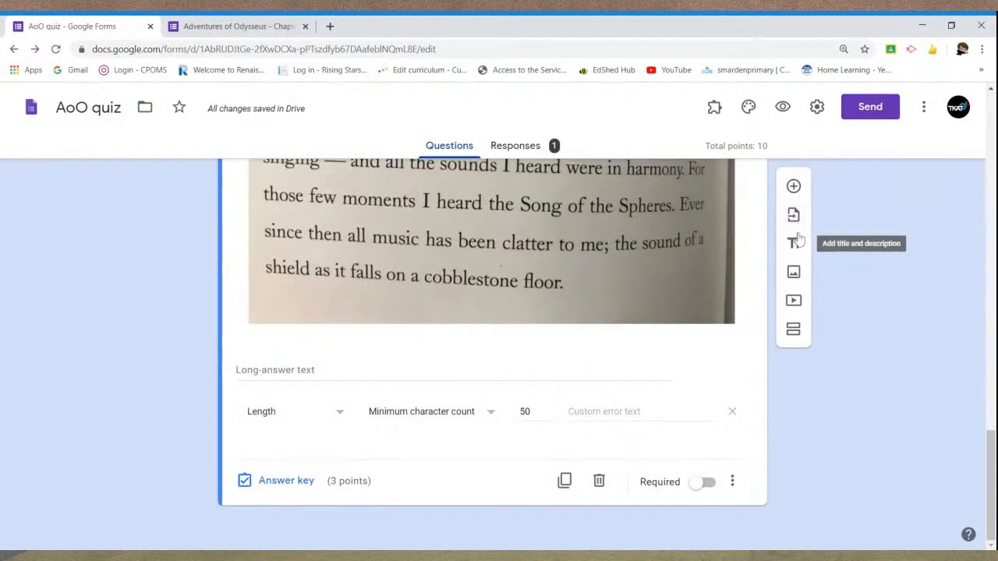
# Look at the YouTube search and URL options for adding a video, and close them without choosing one.
pyautogui.click(794, 302)
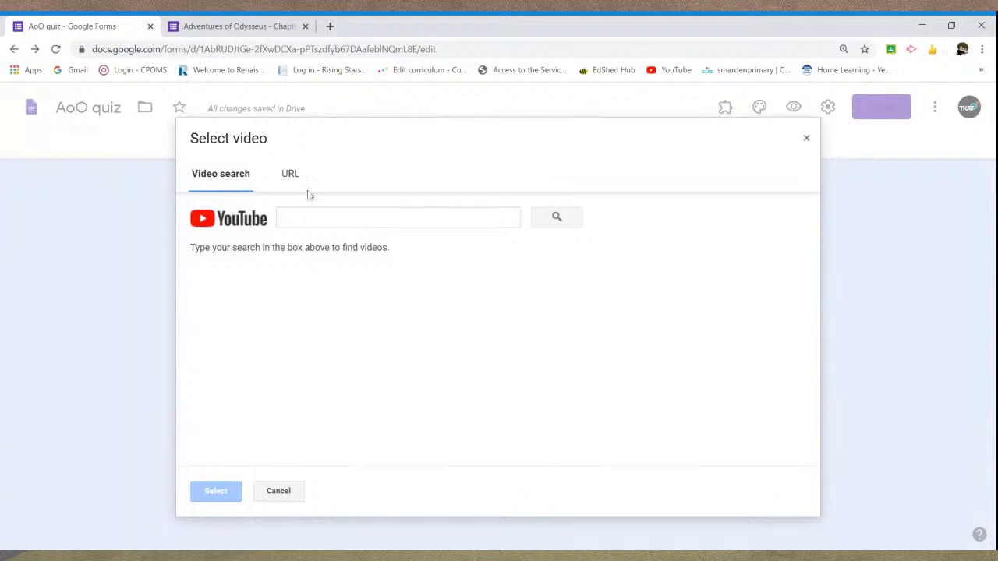
pyautogui.click(295, 184)
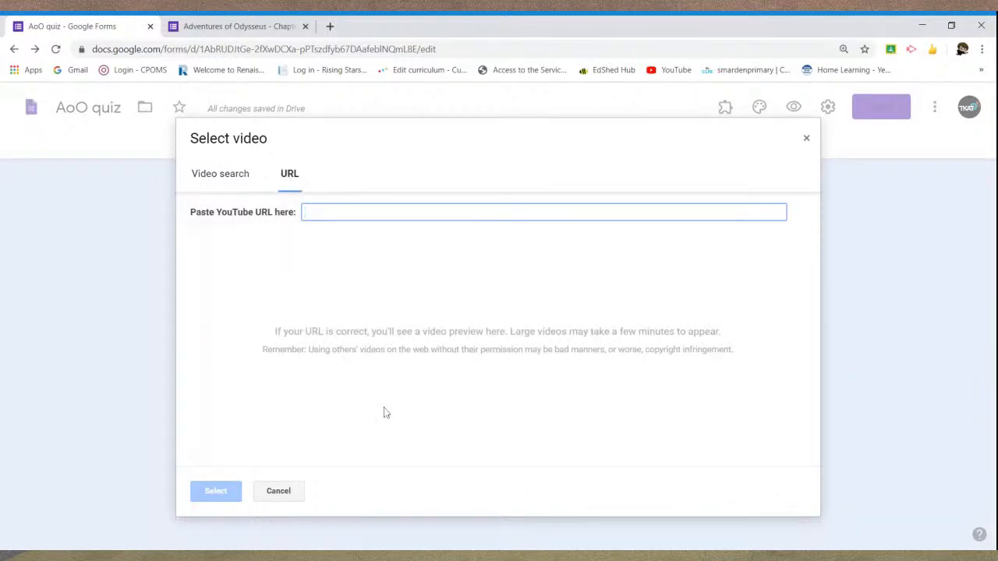
pyautogui.click(287, 495)
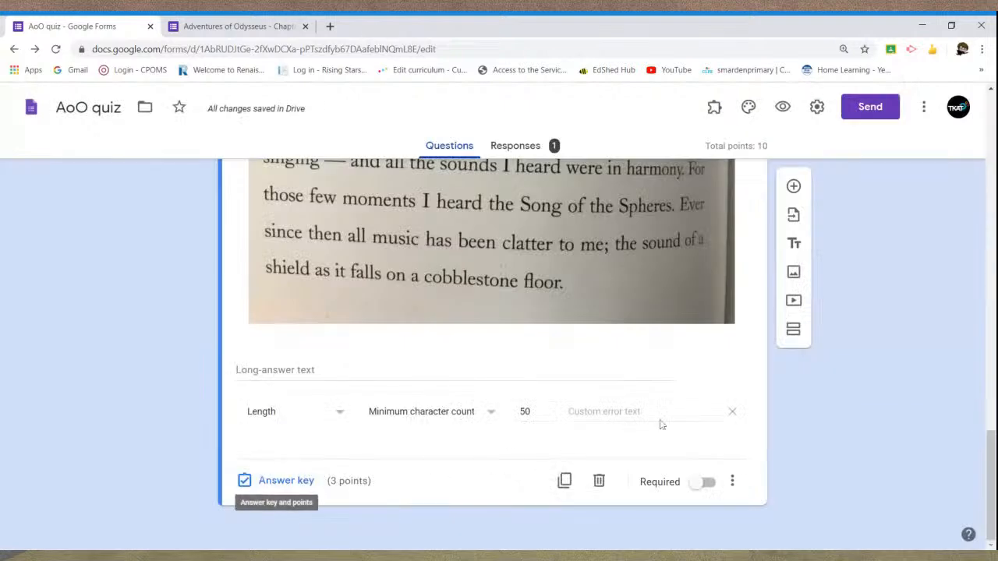
# Add a new section after the music question and title it "Self-assessment".
pyautogui.click(793, 332)
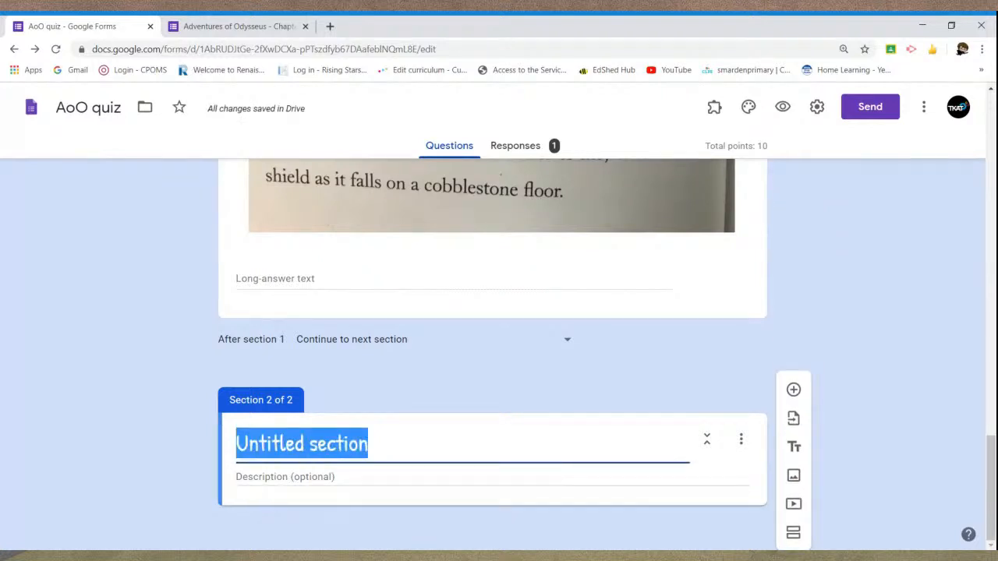
pyautogui.write('Self')
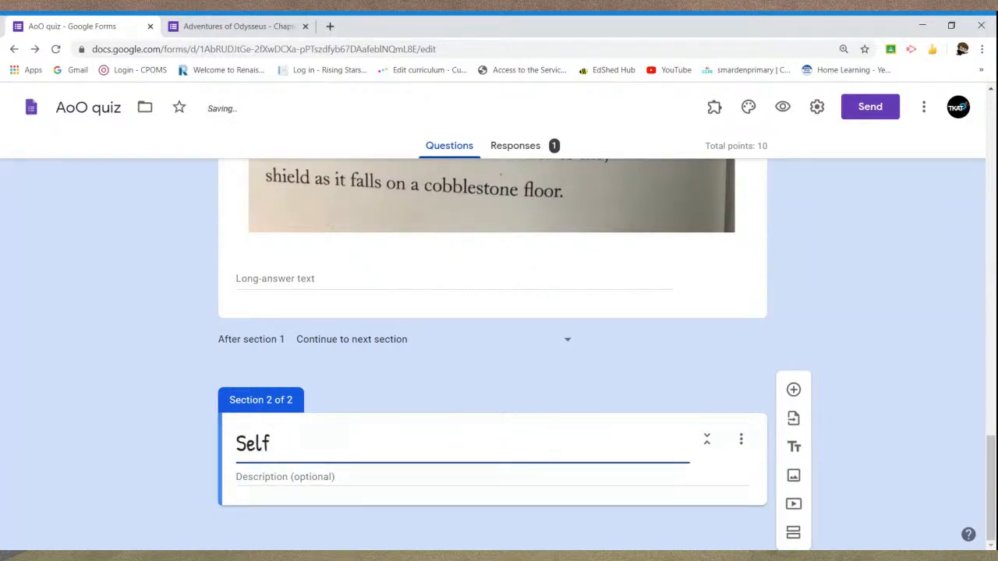
pyautogui.write('-assessment')
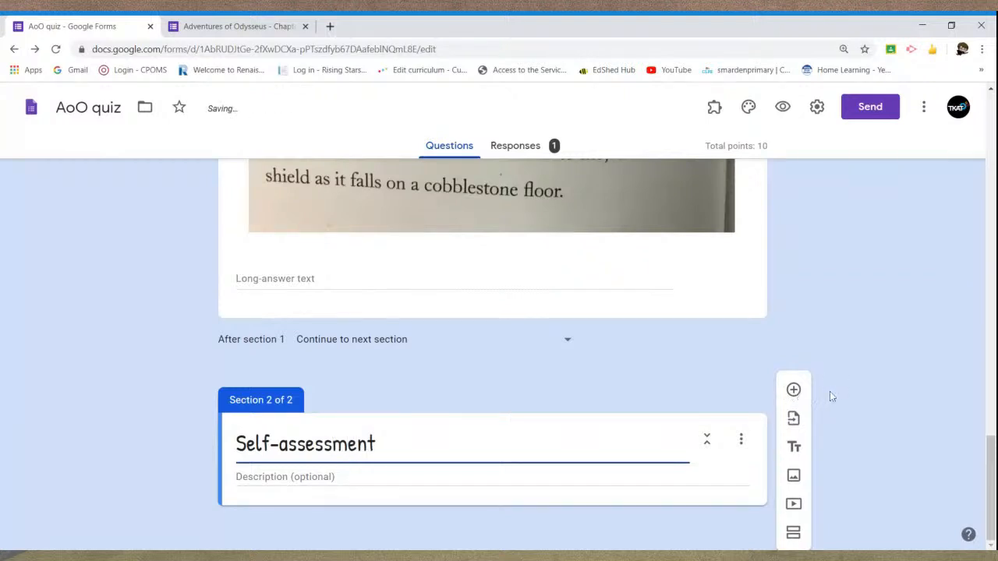
# Add the linear scale question "How confident did you feel?" to the Self-assessment section.
pyautogui.click(793, 389)
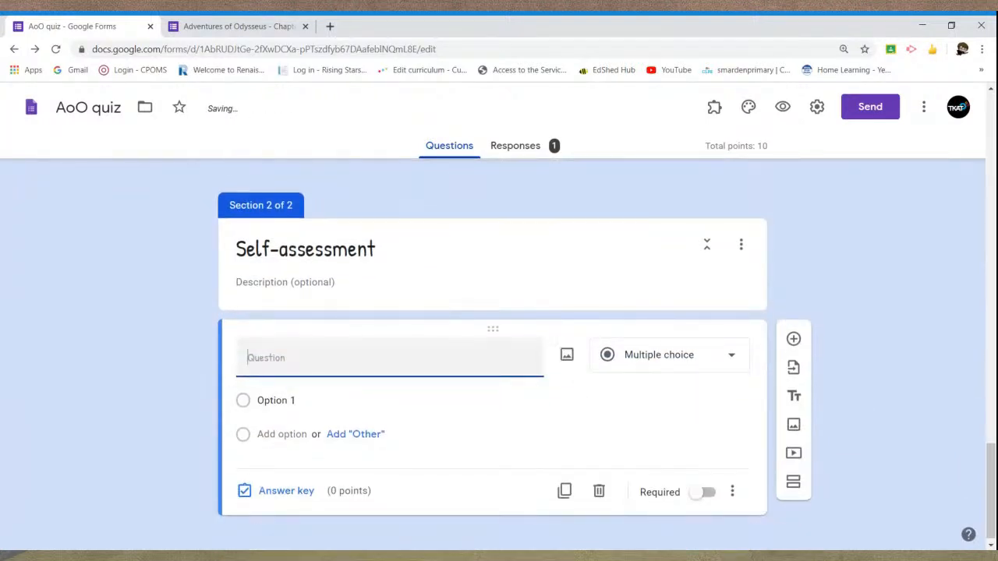
pyautogui.write('How di')
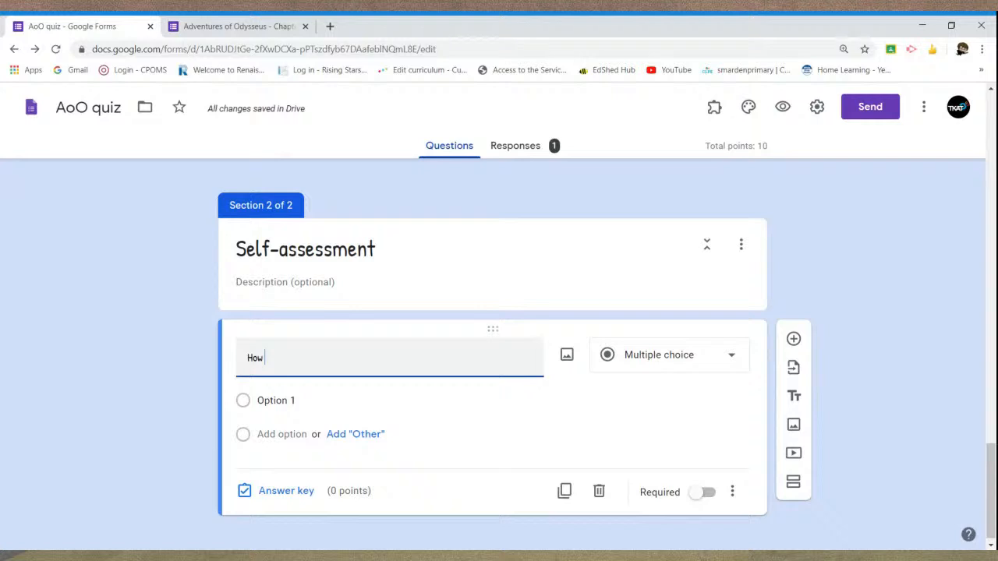
pyautogui.press('BackSpace')
pyautogui.press('BackSpace')
pyautogui.write('confide')
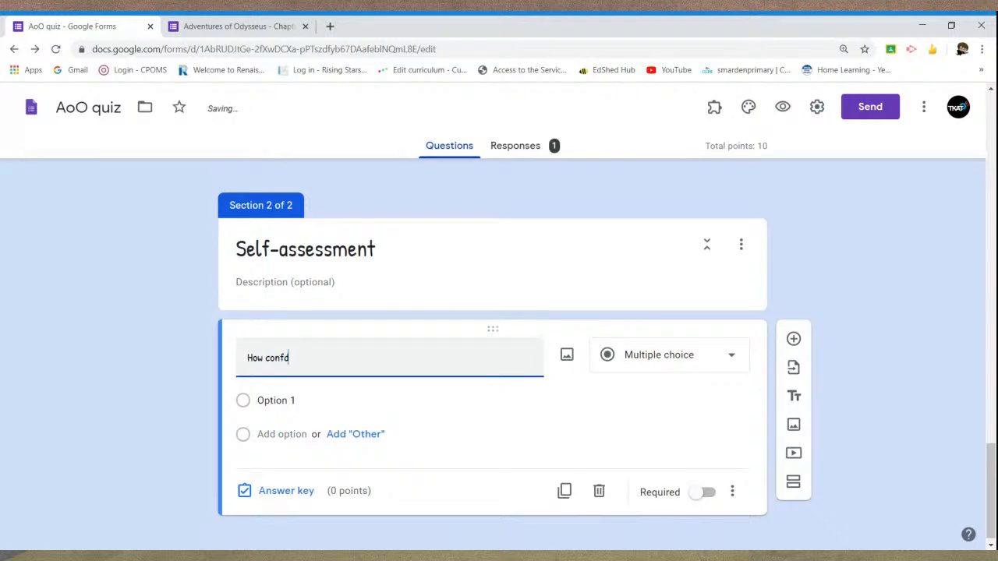
pyautogui.write('nt did you feel?')
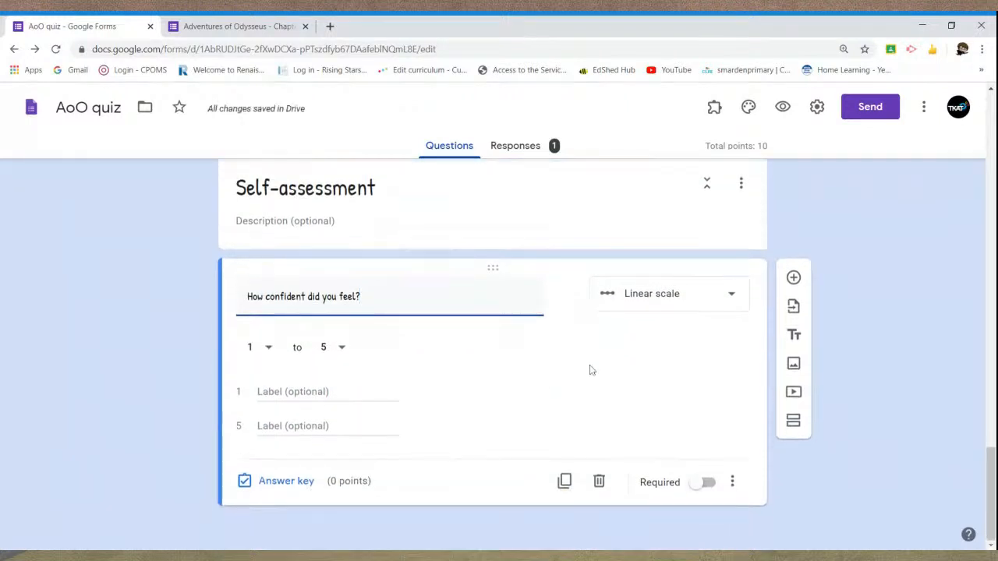
pyautogui.click(699, 303)
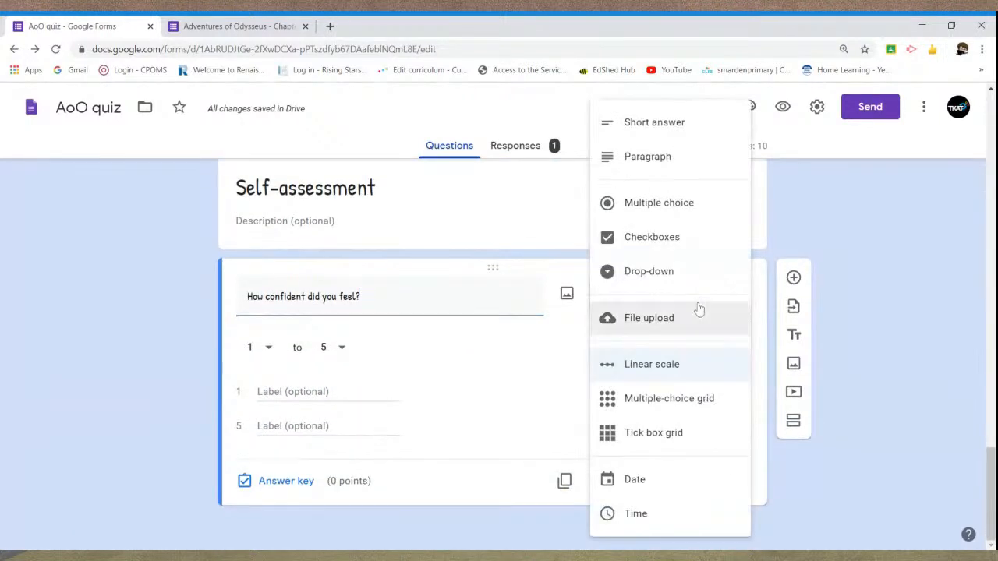
pyautogui.click(702, 369)
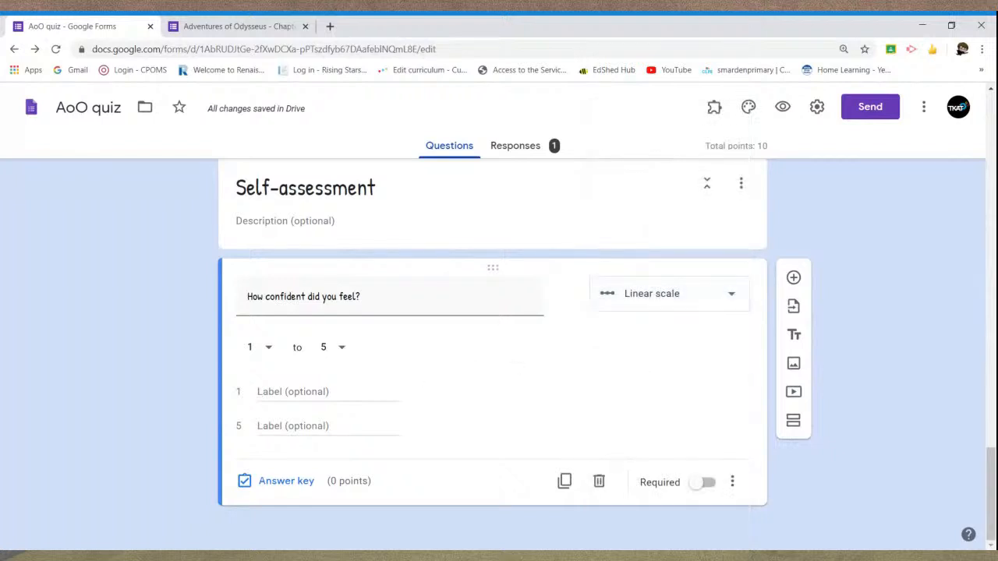
# Label 1 "Not at all confident" and 5 "Extremely confident" on the confidence scale, and make the question required.
pyautogui.click(333, 354)
pyautogui.click(330, 351)
pyautogui.click(258, 391)
pyautogui.write('No')
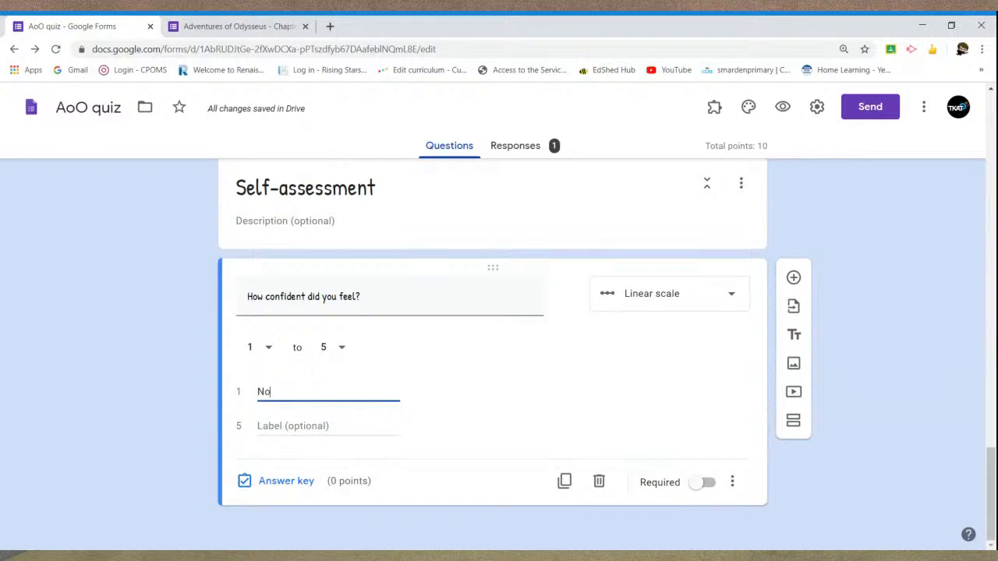
pyautogui.write('t at all confident')
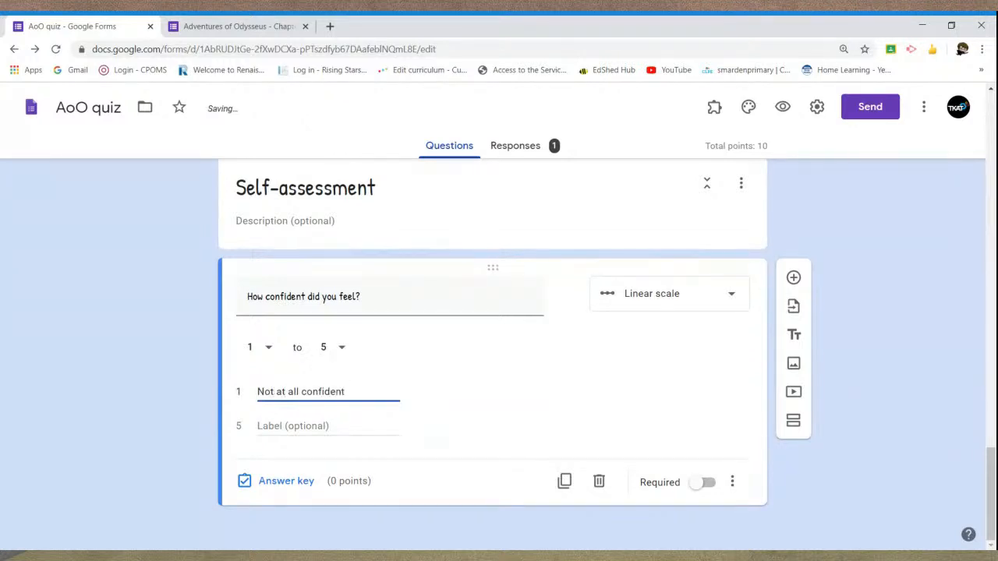
pyautogui.click(306, 433)
pyautogui.write('Extrem')
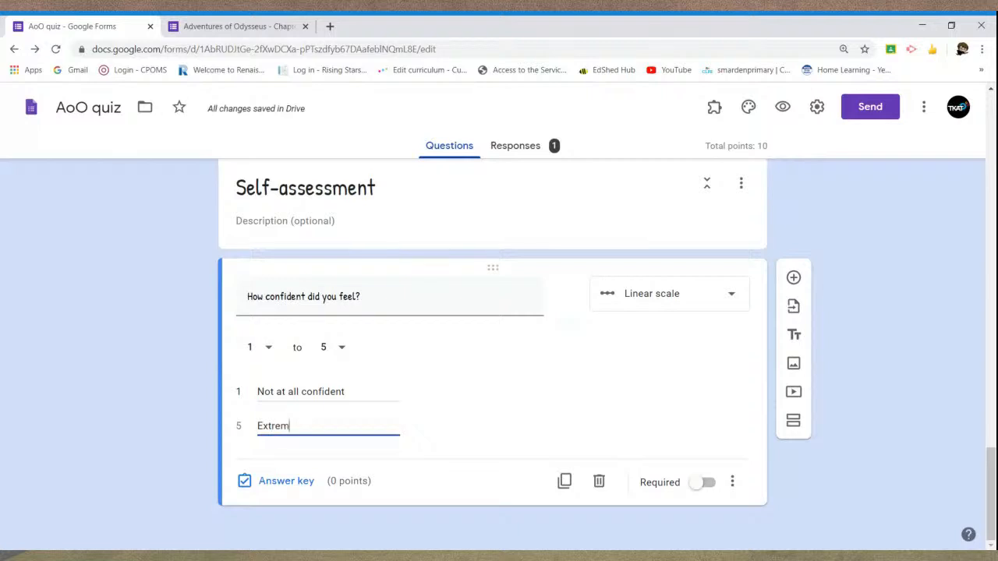
pyautogui.write('ely confident')
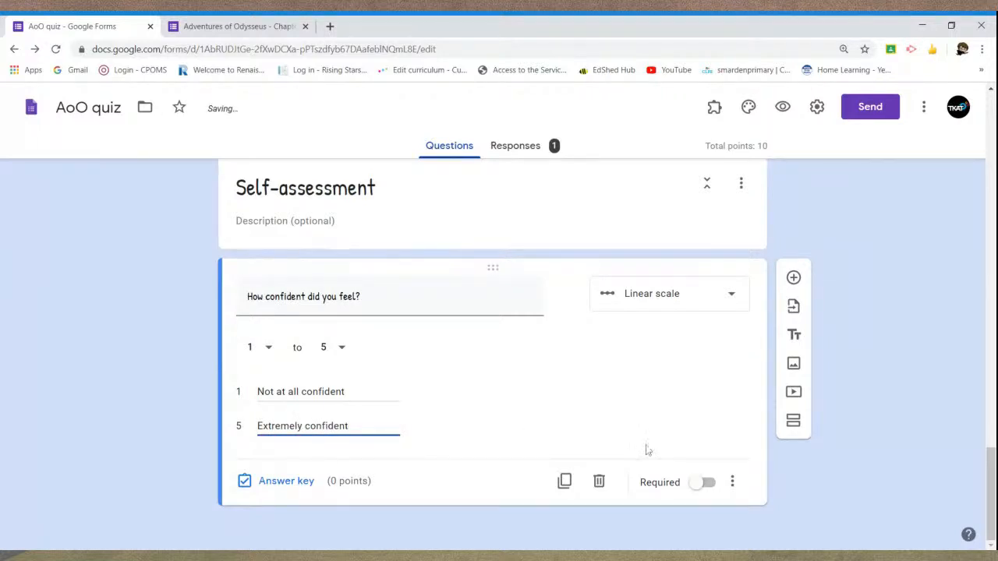
pyautogui.click(706, 483)
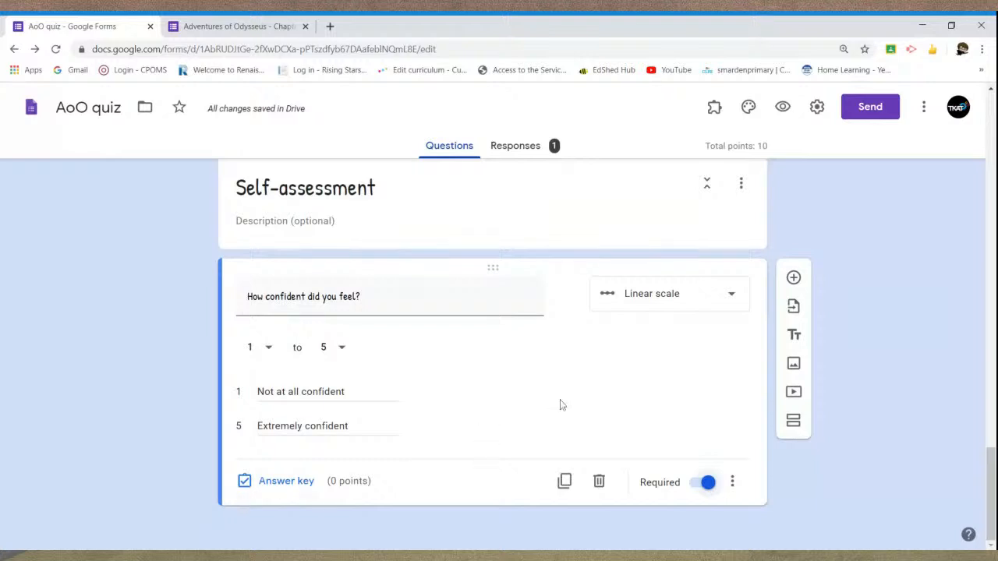
pyautogui.scroll(5, 604, 419)
pyautogui.scroll(15, 605, 416)
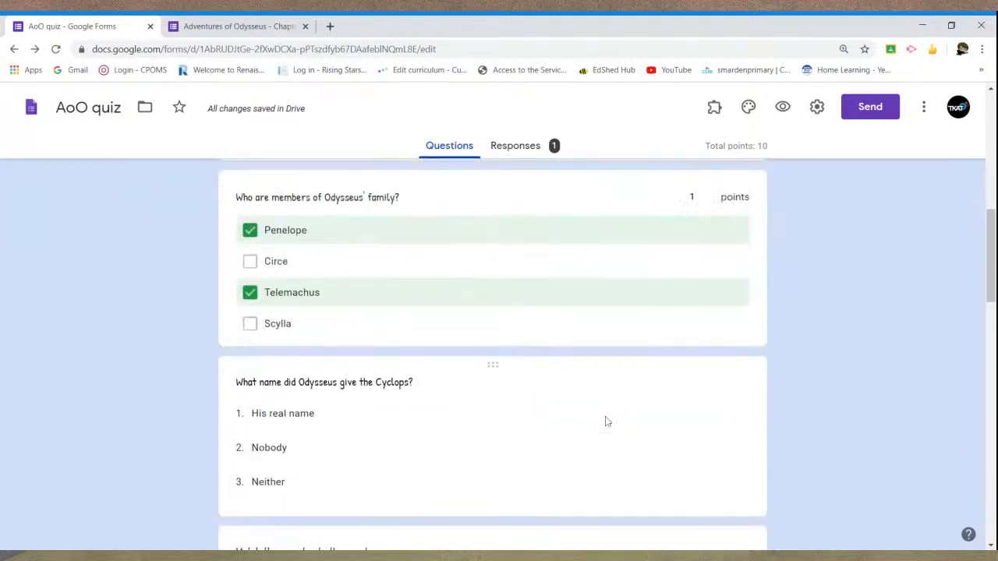
# Try to preview the quiz as a respondent, and close the preview.
pyautogui.scroll(5, 811, 187)
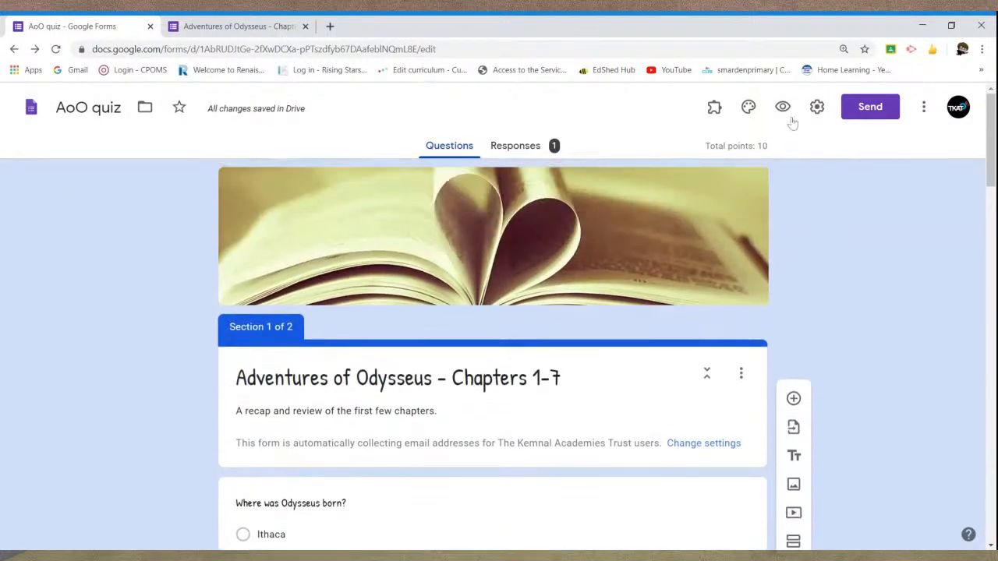
pyautogui.click(785, 111)
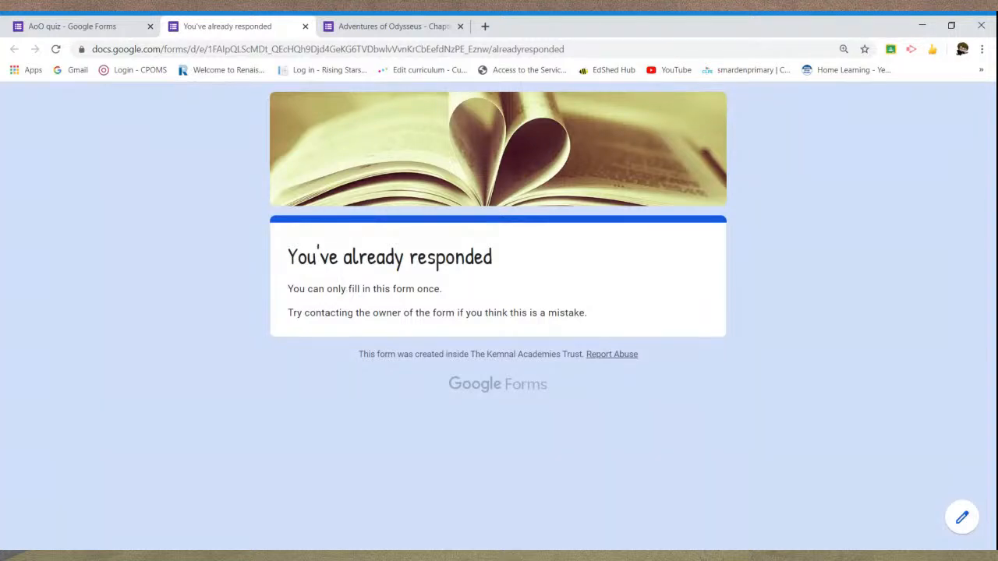
pyautogui.middleClick(214, 20)
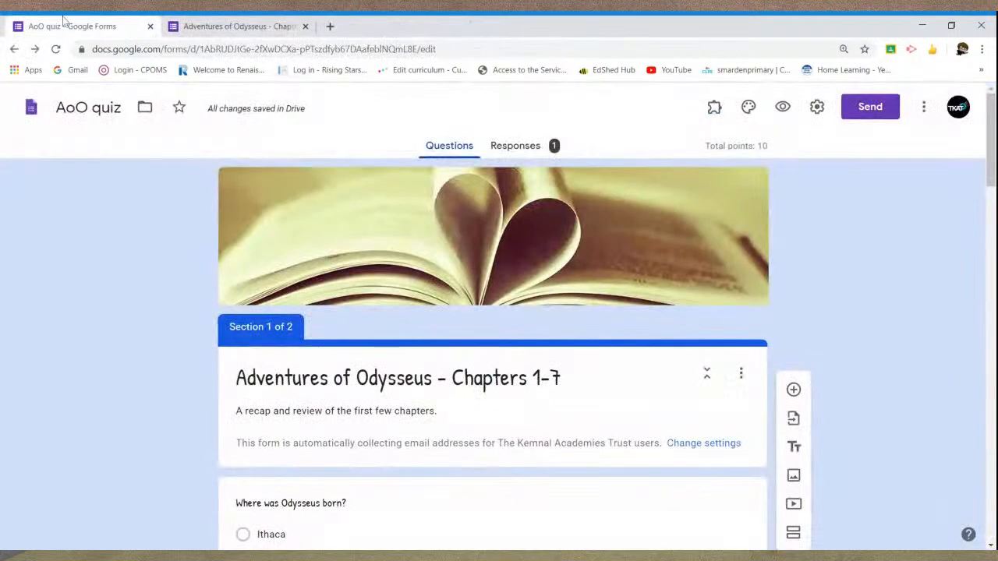
# Turn off the limit of one response per person in the form settings and save them.
pyautogui.click(816, 107)
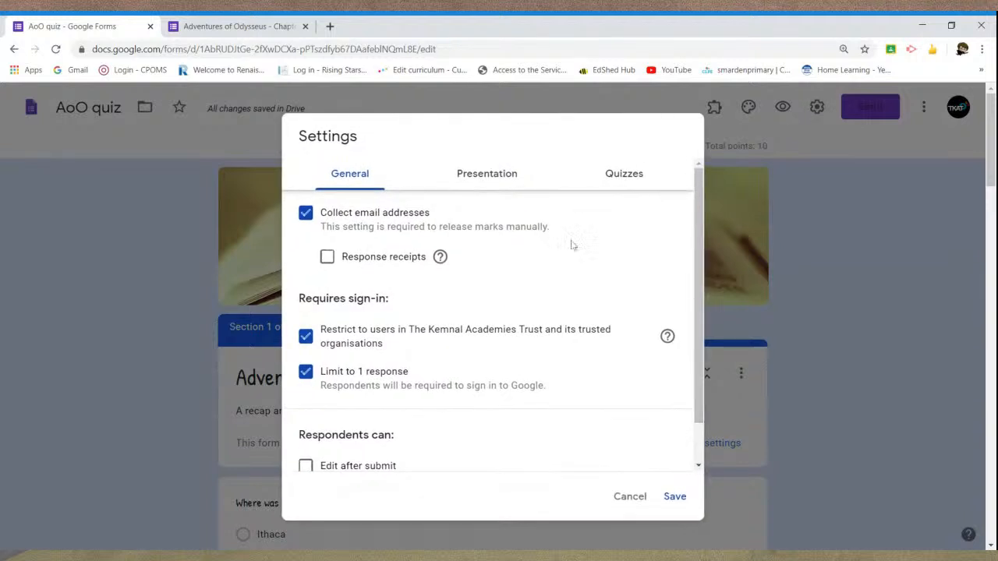
pyautogui.click(368, 376)
pyautogui.click(675, 498)
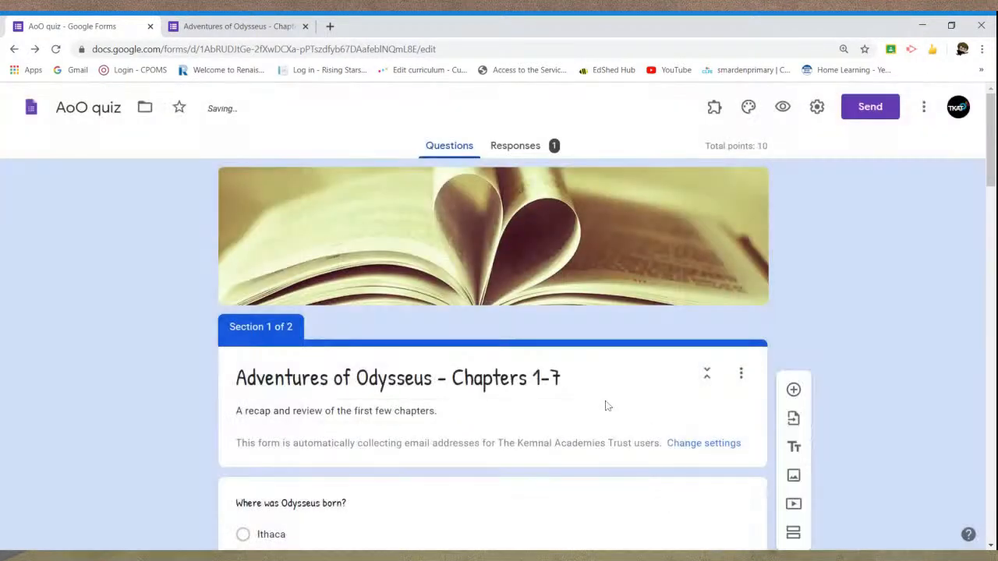
# Preview the quiz and continue from the first page to the Self-assessment page without answering the questions.
pyautogui.click(781, 112)
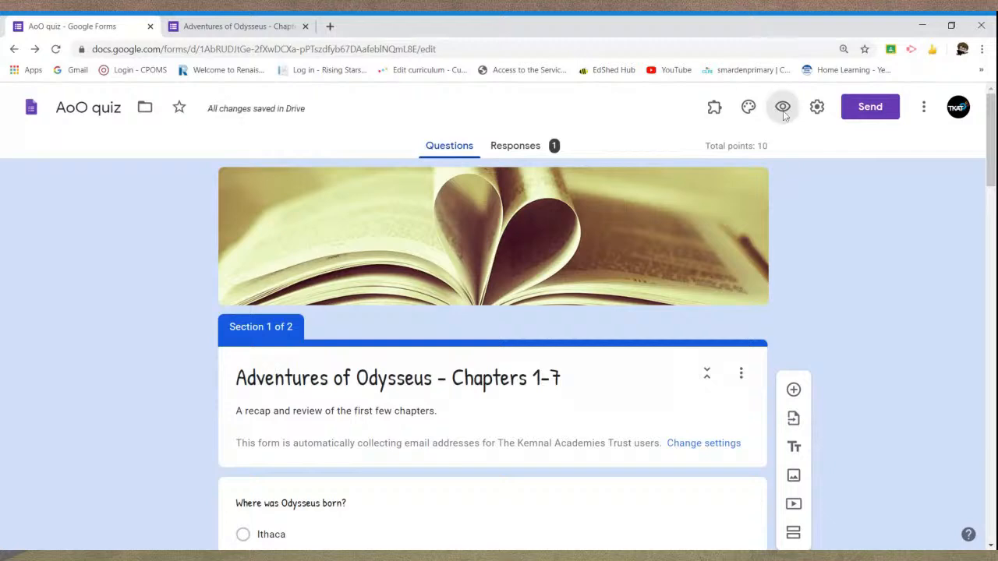
pyautogui.scroll(-2, 725, 251)
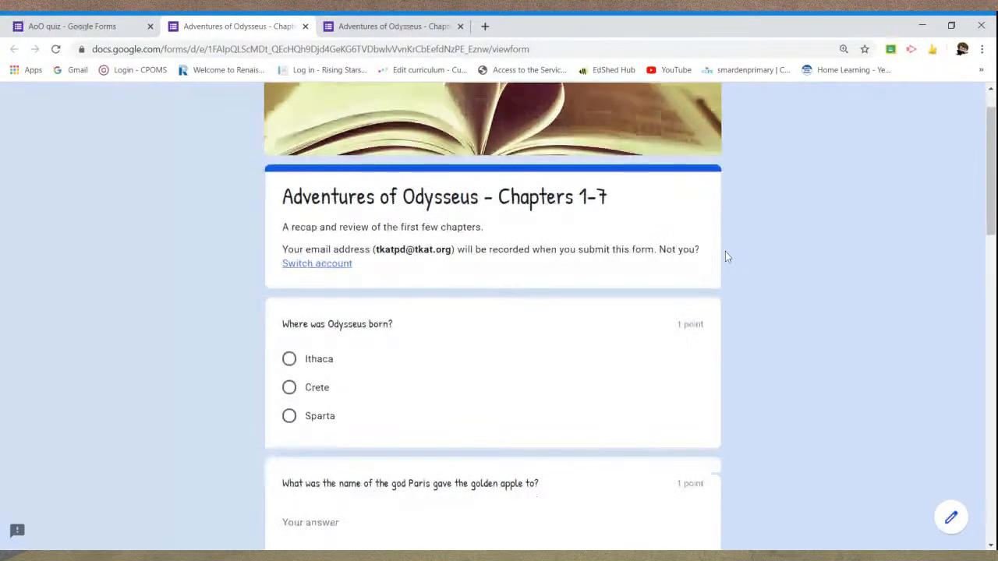
pyautogui.scroll(-9, 724, 251)
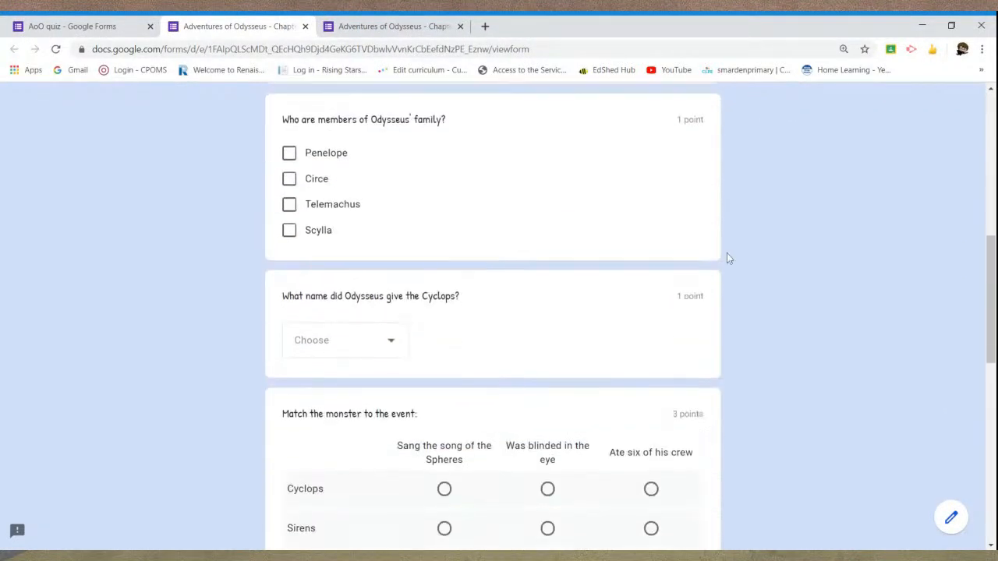
pyautogui.scroll(-4, 727, 252)
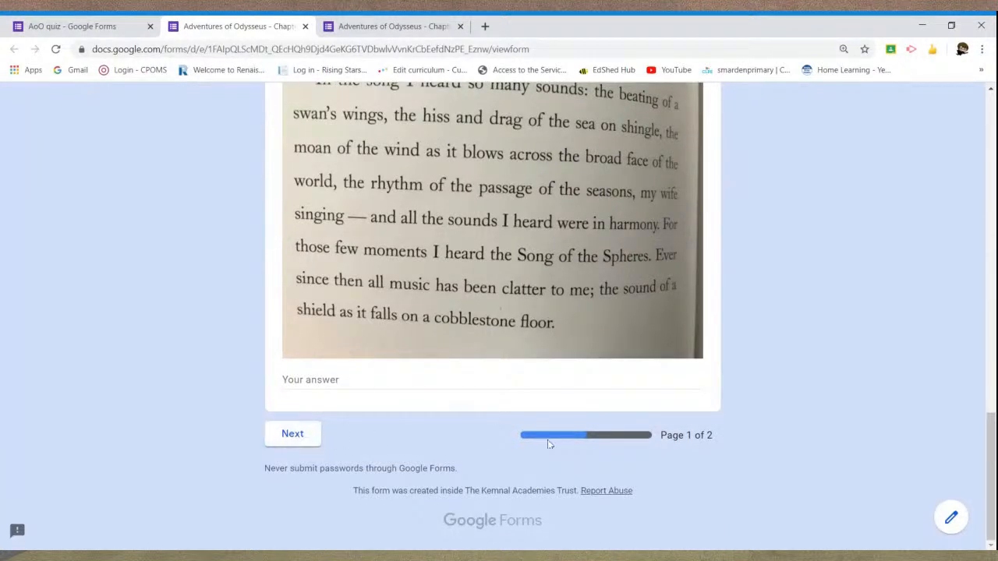
pyautogui.click(316, 436)
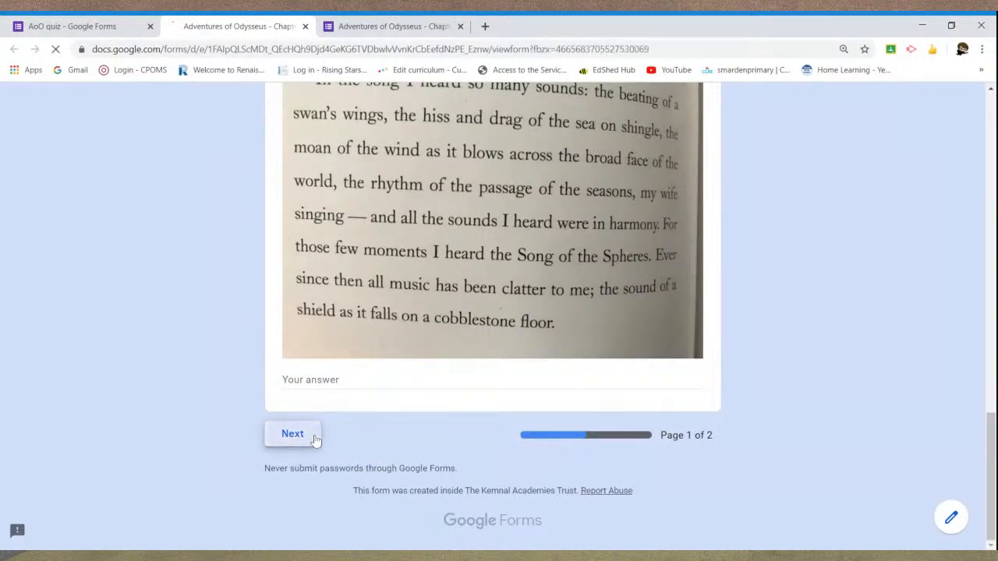
# Rate the confidence question 1 and submit the test response.
pyautogui.scroll(-1, 343, 406)
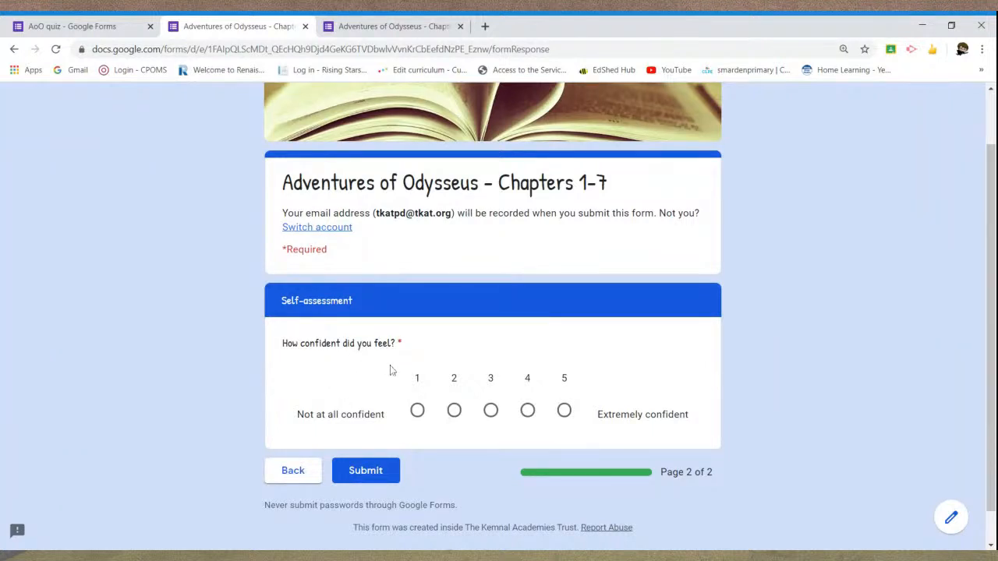
pyautogui.click(417, 411)
pyautogui.click(363, 480)
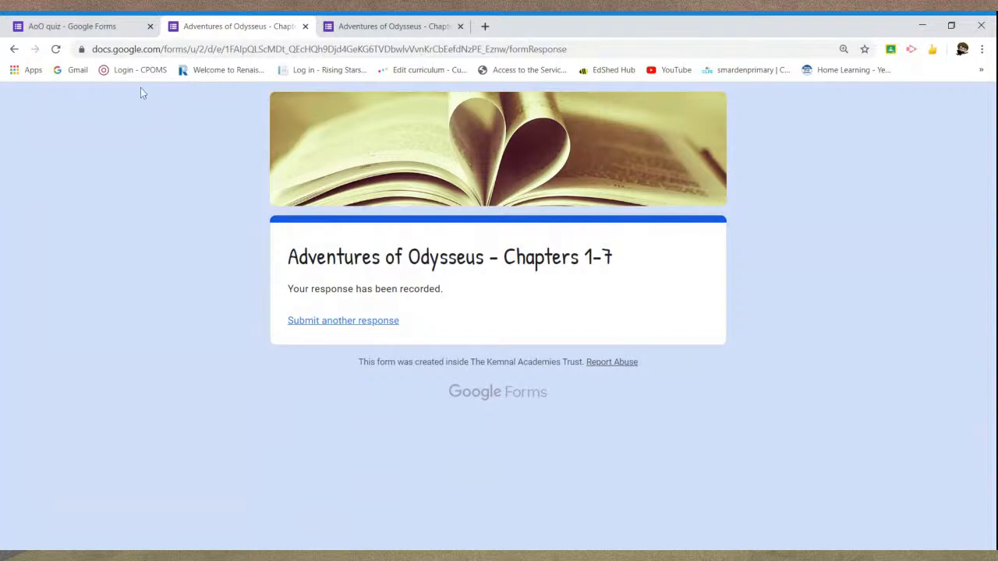
# Return to the form editor and examine the points distribution in the response summary.
pyautogui.click(87, 28)
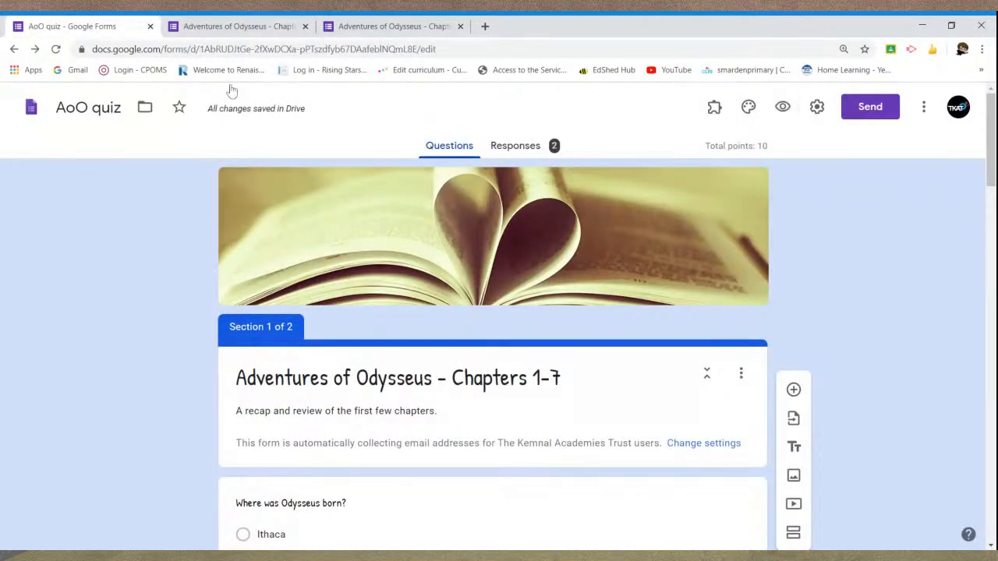
pyautogui.click(520, 151)
pyautogui.scroll(-2, 531, 256)
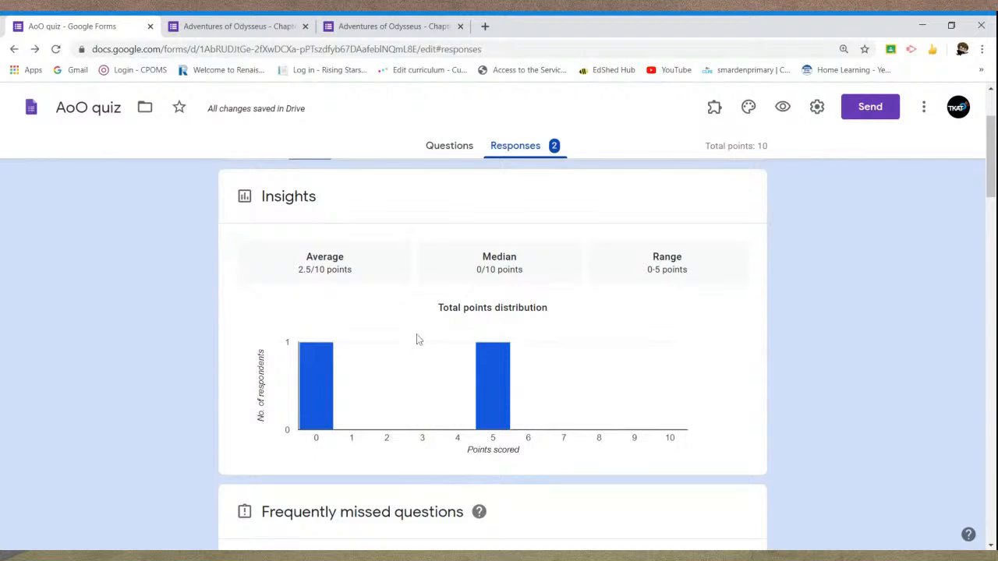
pyautogui.moveTo(307, 416)
pyautogui.scroll(2, 319, 285)
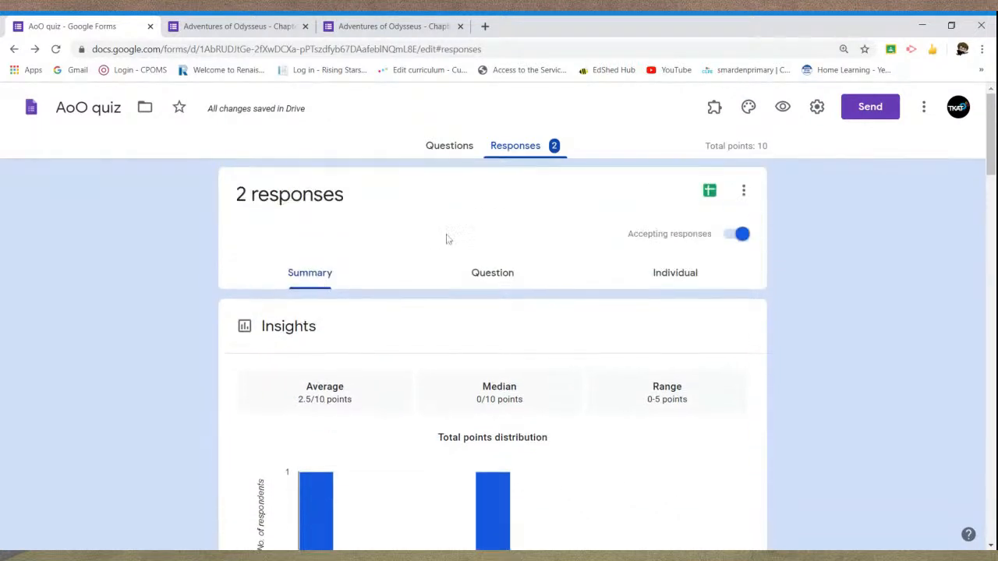
# Go back to the form's questions, limit the form to 1 response again in the settings and save.
pyautogui.click(466, 151)
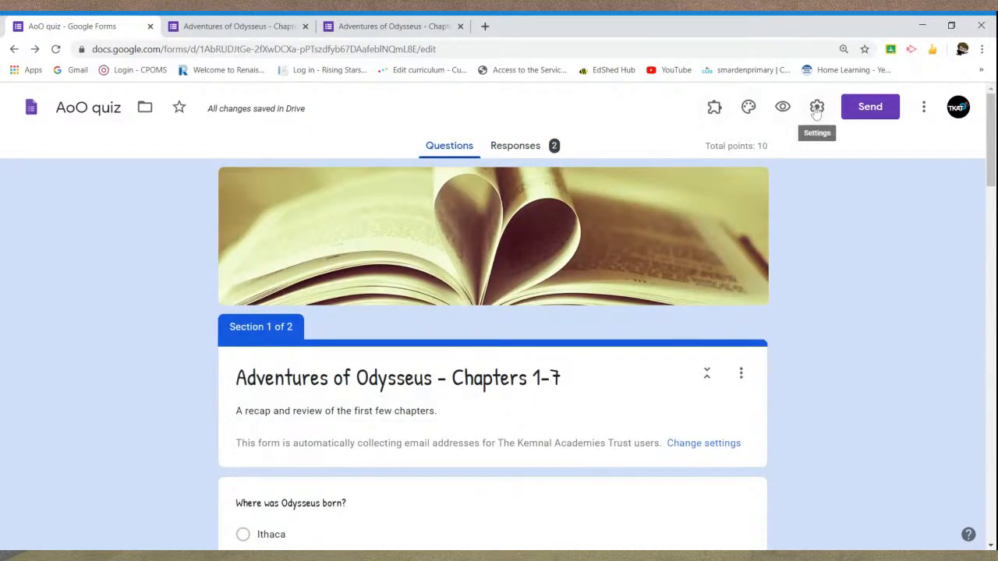
pyautogui.click(817, 110)
pyautogui.click(359, 375)
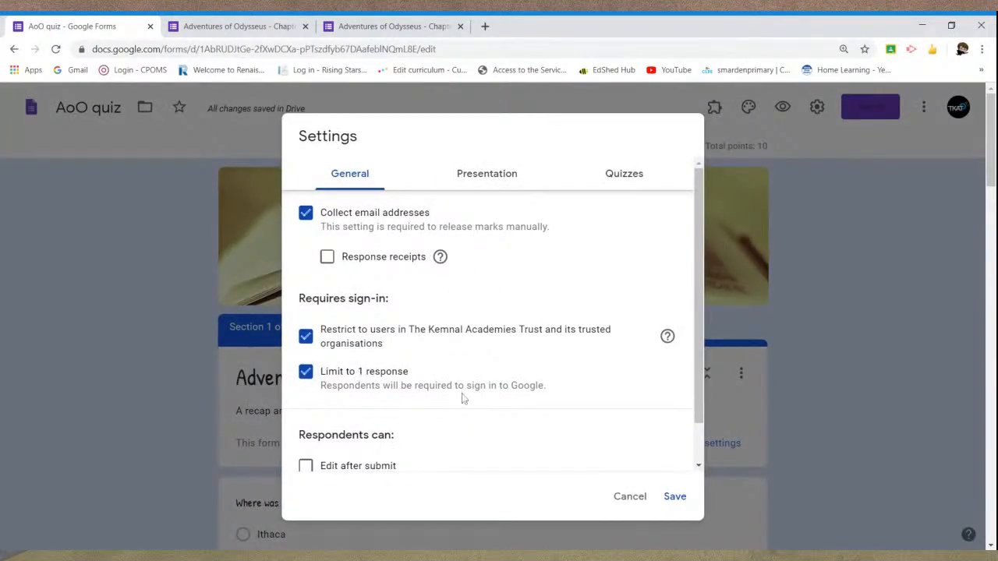
pyautogui.click(676, 500)
# Review the whole quiz from the first question to the Self-assessment section, and return to its beginning.
pyautogui.scroll(-2, 701, 376)
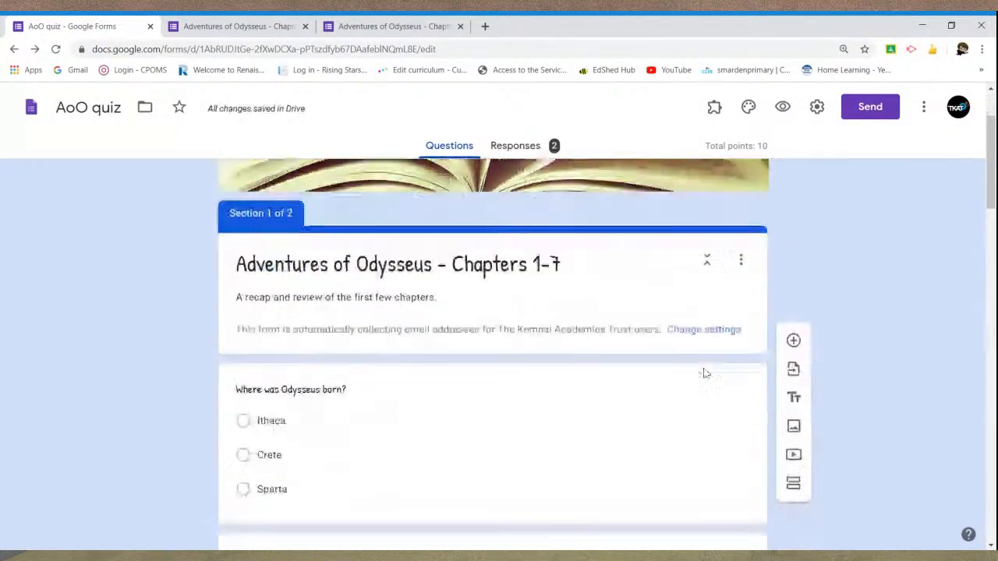
pyautogui.scroll(-5, 705, 373)
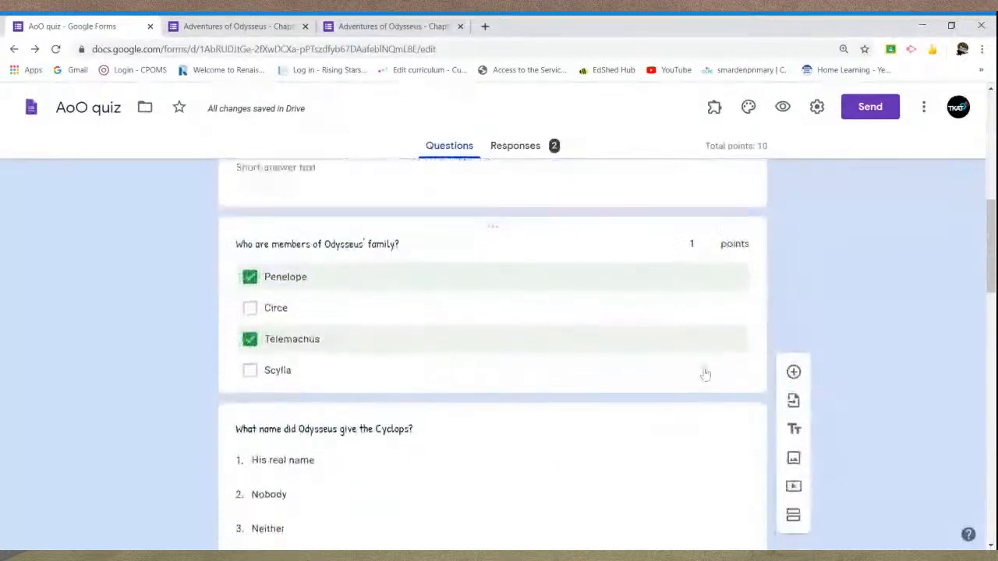
pyautogui.scroll(-6, 704, 373)
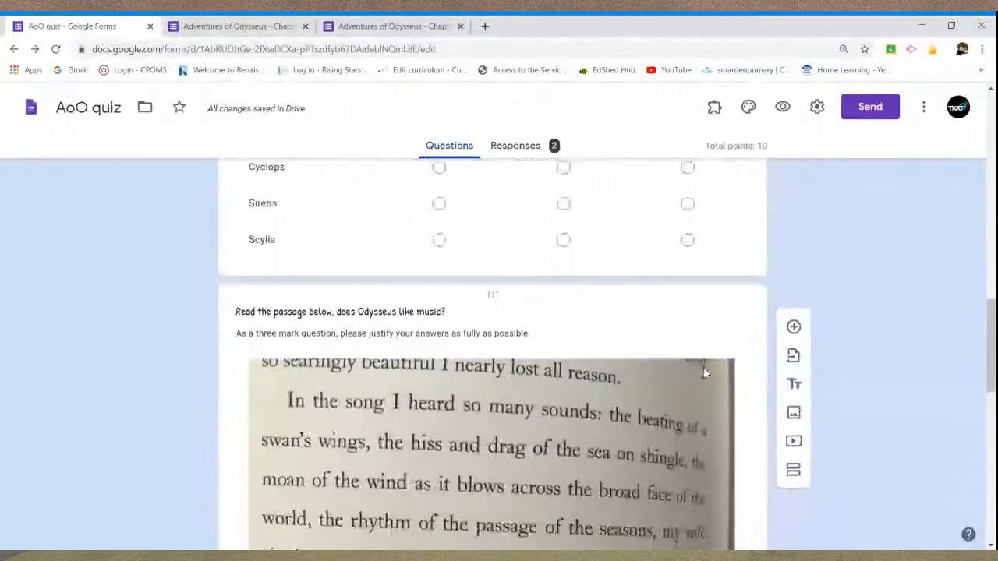
pyautogui.scroll(-3, 704, 373)
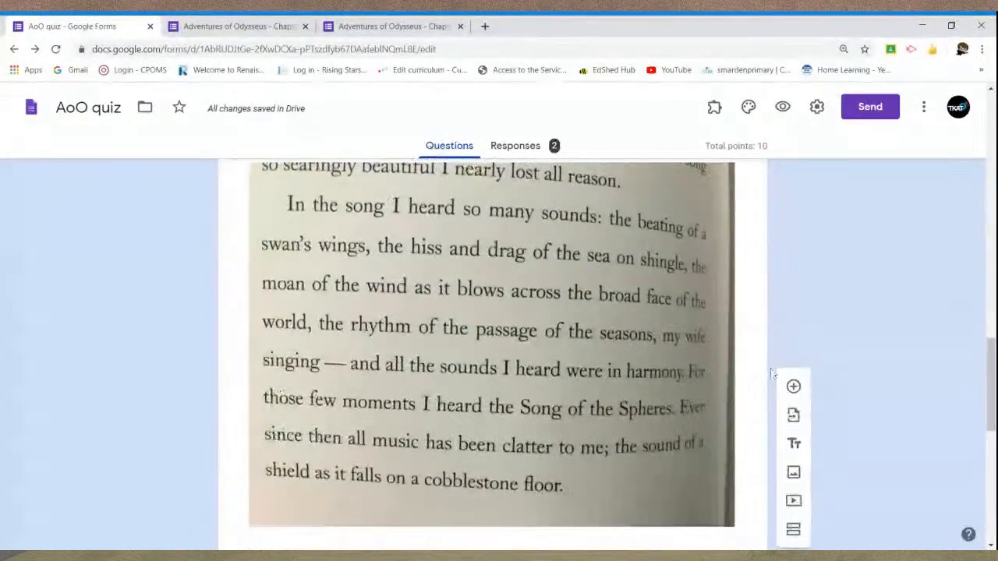
pyautogui.scroll(-3, 713, 357)
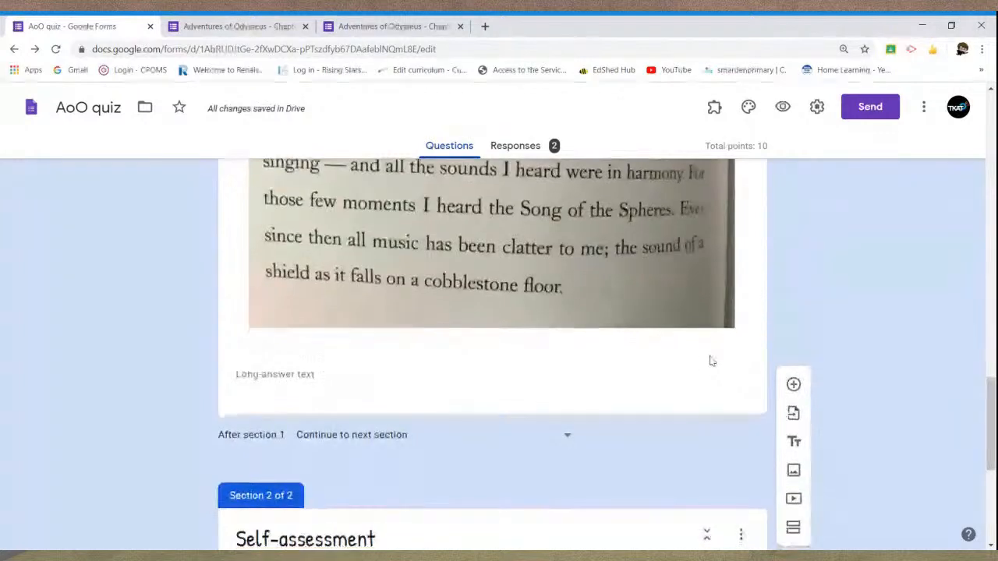
pyautogui.scroll(-3, 705, 364)
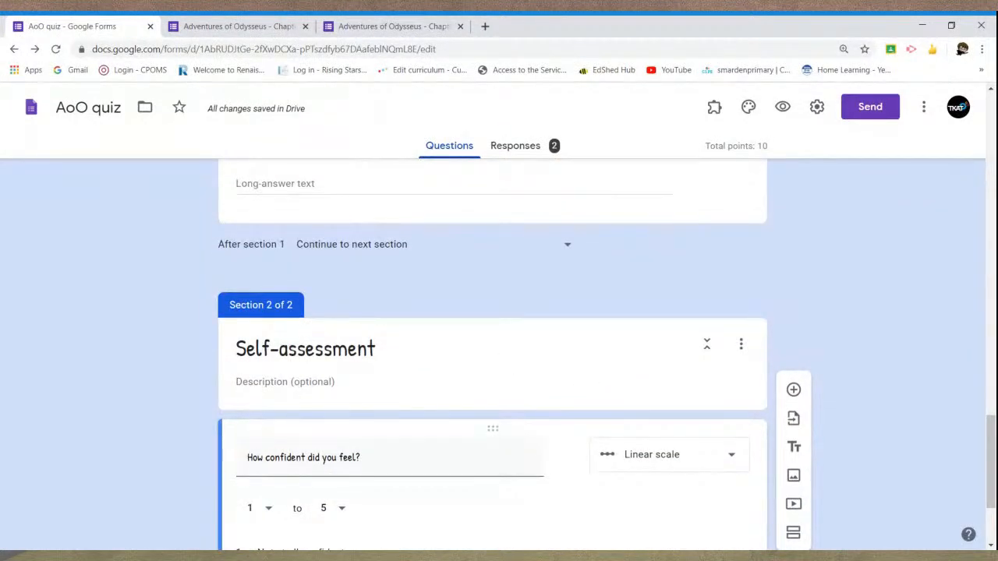
pyautogui.scroll(-2, 339, 323)
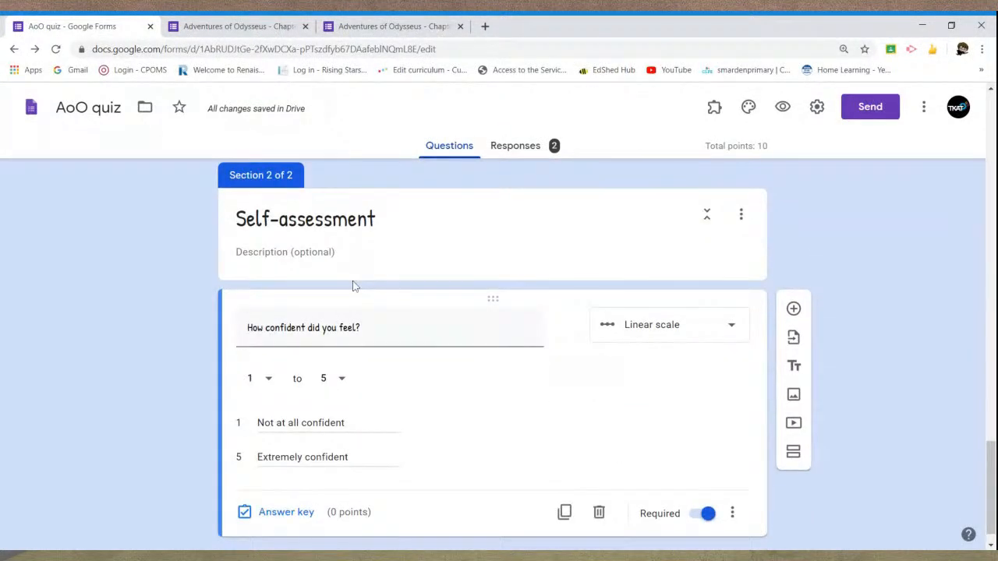
pyautogui.moveTo(990, 460); pyautogui.dragTo(984, 111)
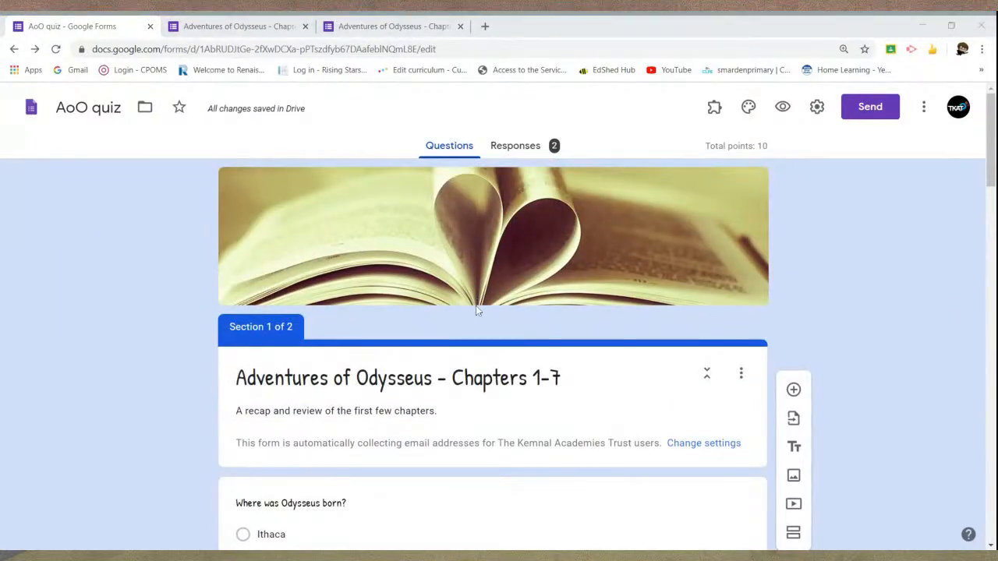